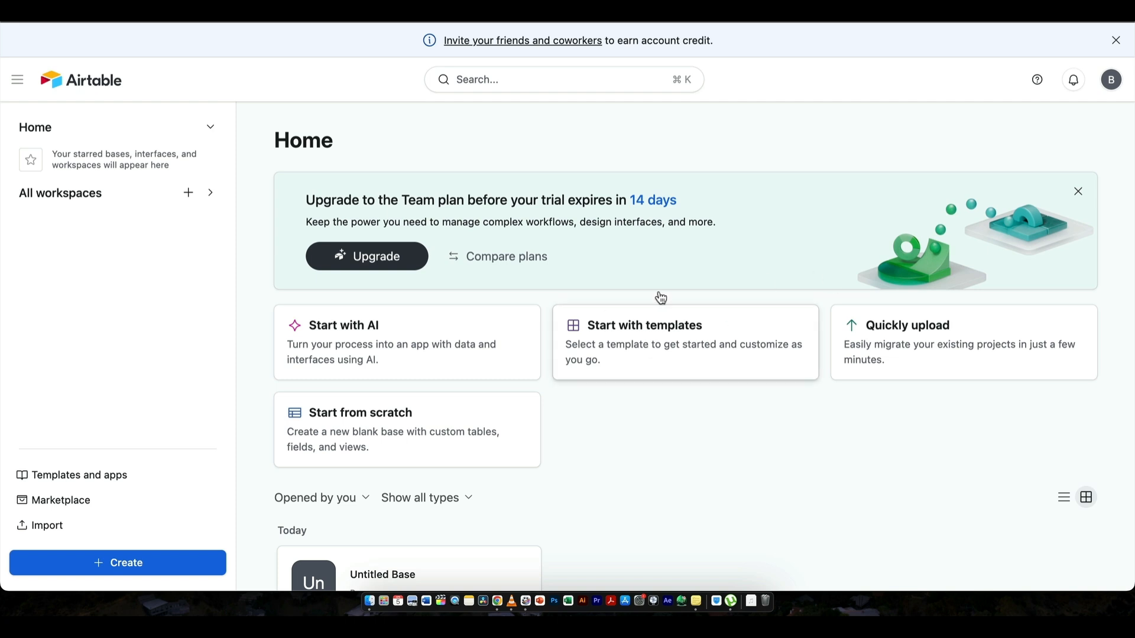
Create a new base from scratch and dismiss its getting-started panels
{"action": "scroll", "coordinate": [579, 327], "scroll_direction": "down", "scroll_amount": 1}
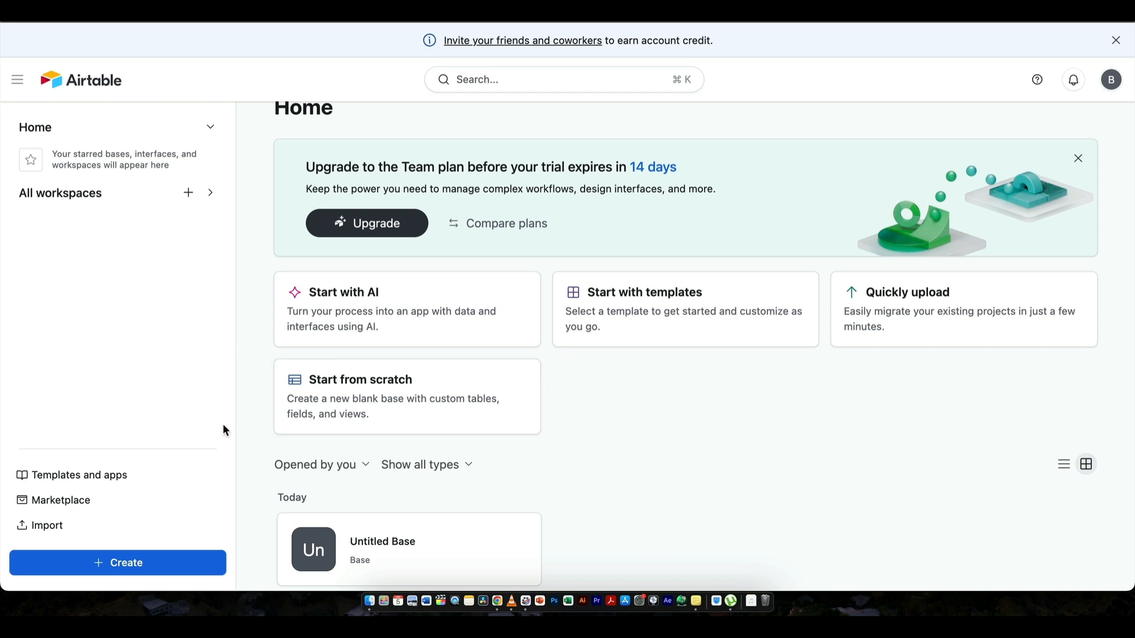
{"action": "left_click", "coordinate": [122, 569]}
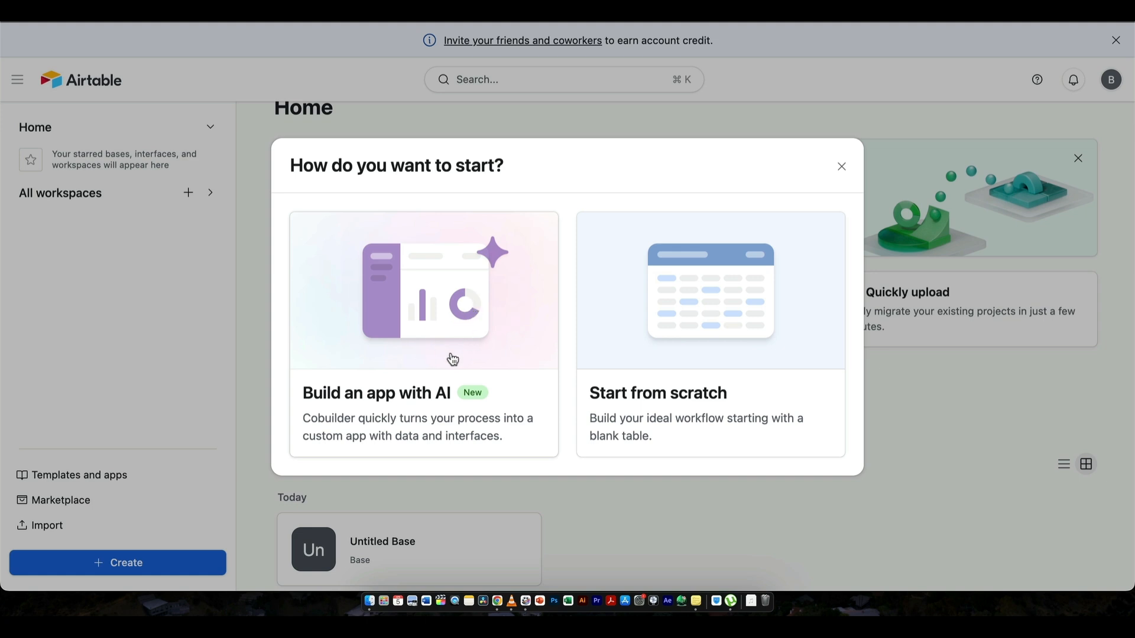
{"action": "left_click", "coordinate": [673, 343]}
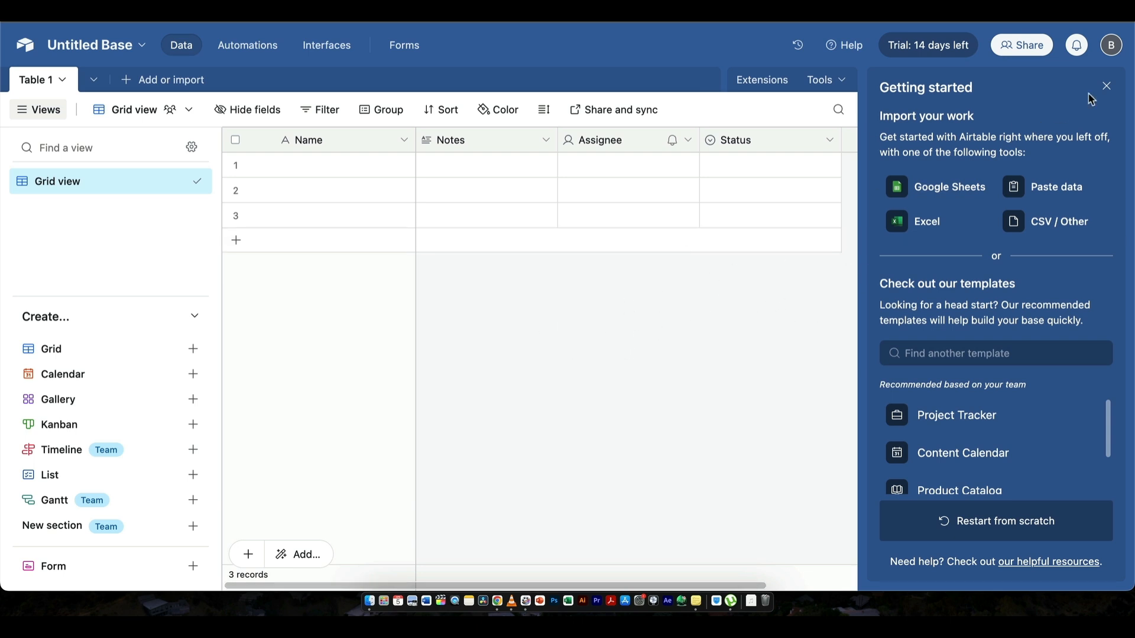
{"action": "left_click", "coordinate": [1107, 87]}
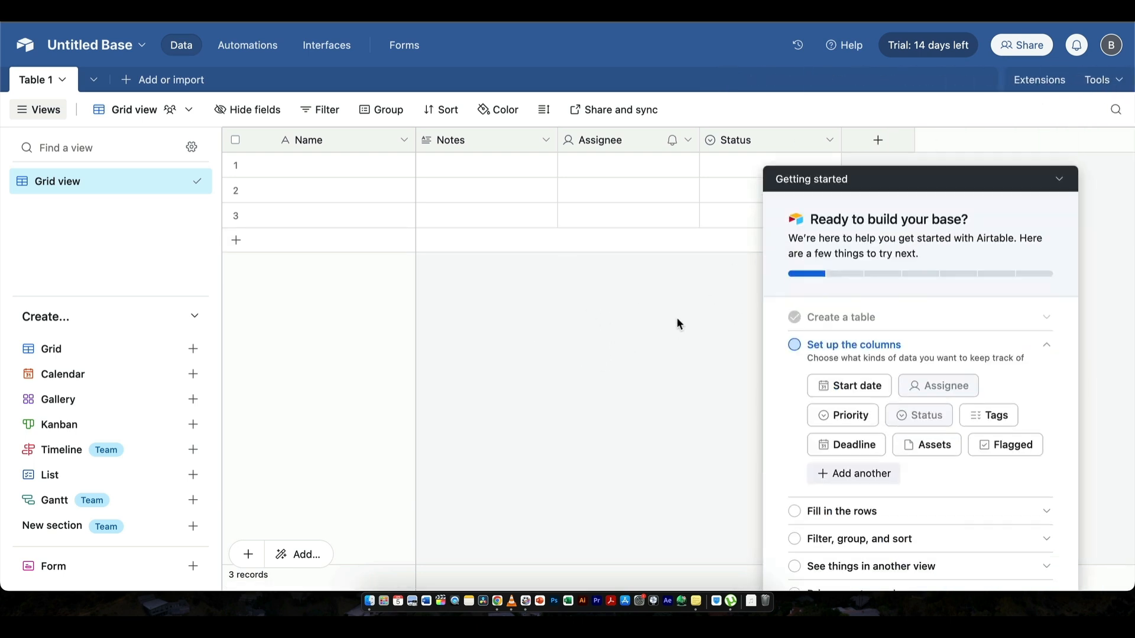
{"action": "left_click", "coordinate": [1059, 113]}
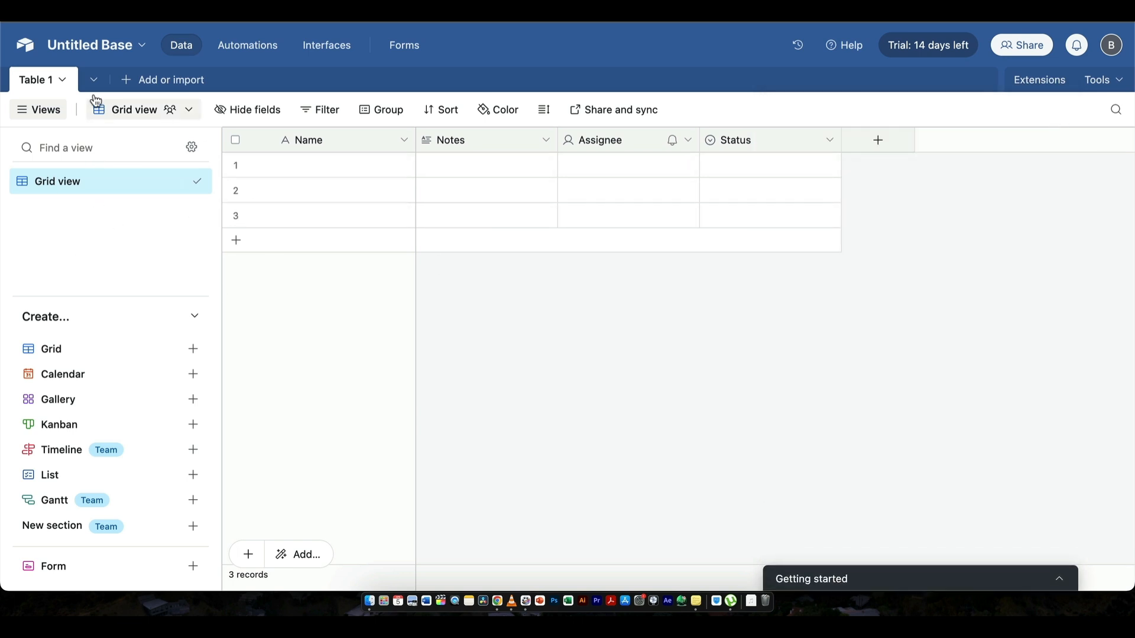
Rename the untitled base as "sales Crm"
{"action": "left_click", "coordinate": [91, 47]}
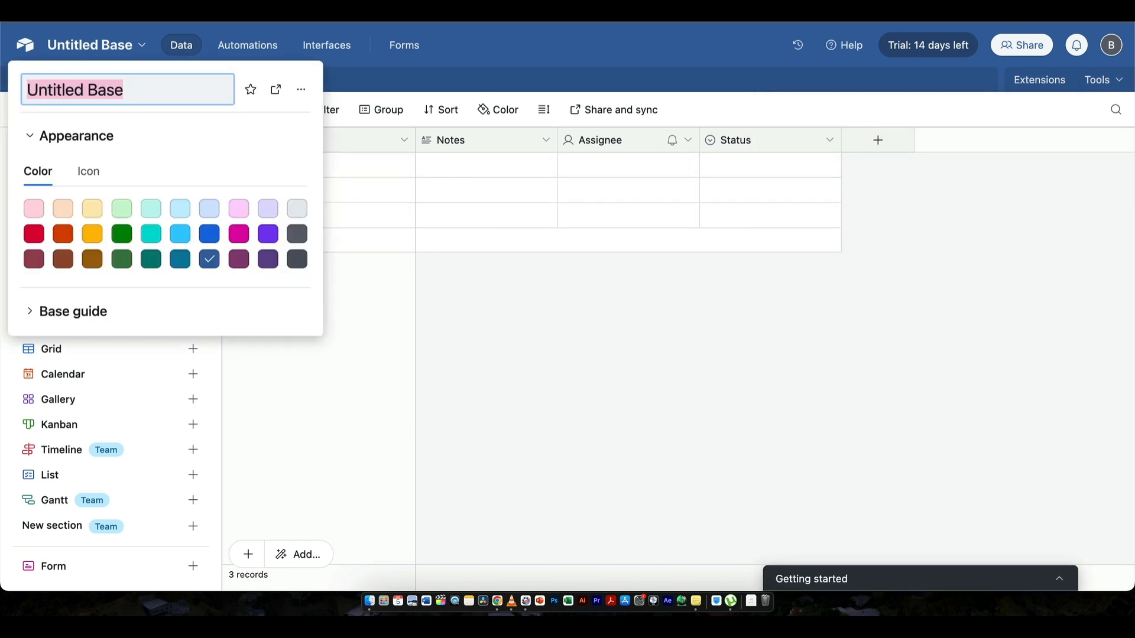
{"action": "type", "text": "sa"}
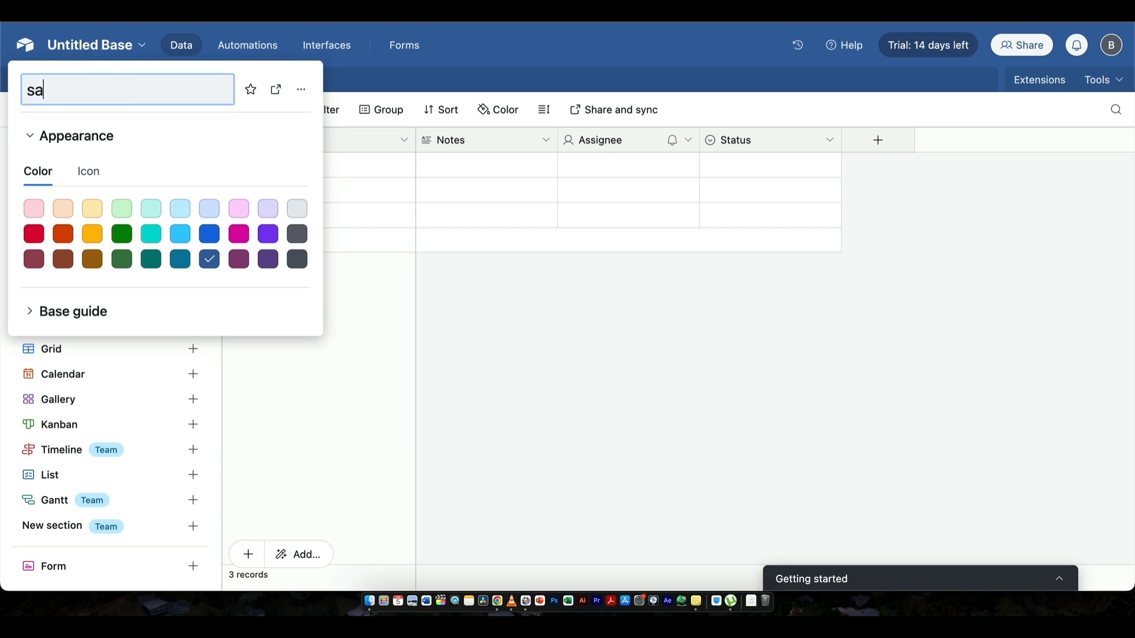
{"action": "type", "text": "les Crm"}
{"action": "left_click", "coordinate": [559, 287]}
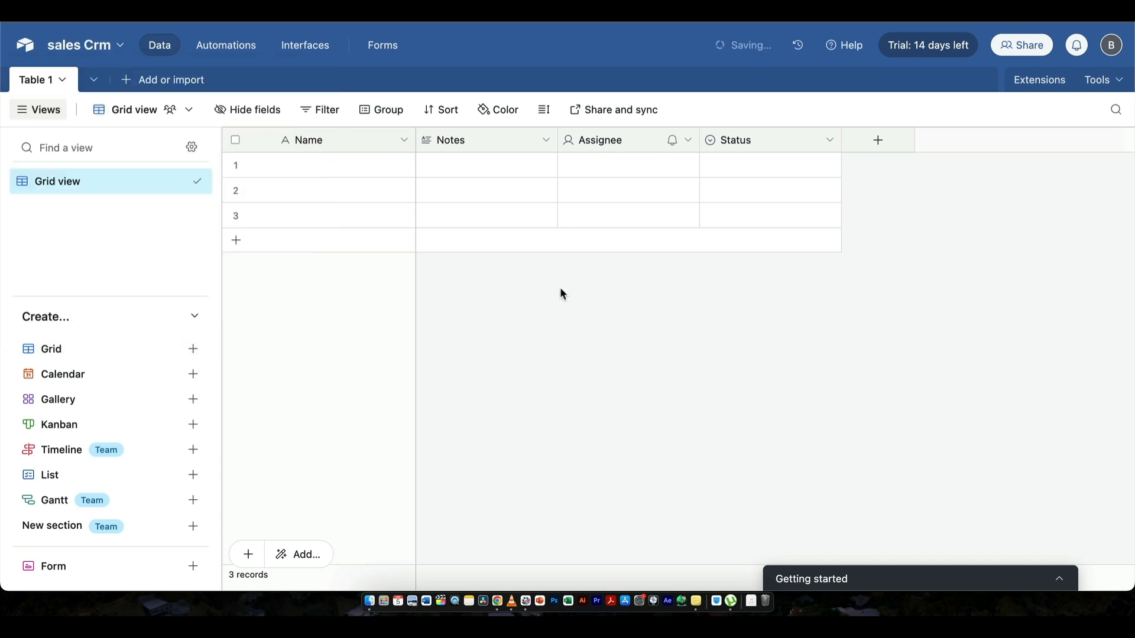
Add a blank table to the base and name it "clients"
{"action": "left_click", "coordinate": [393, 142]}
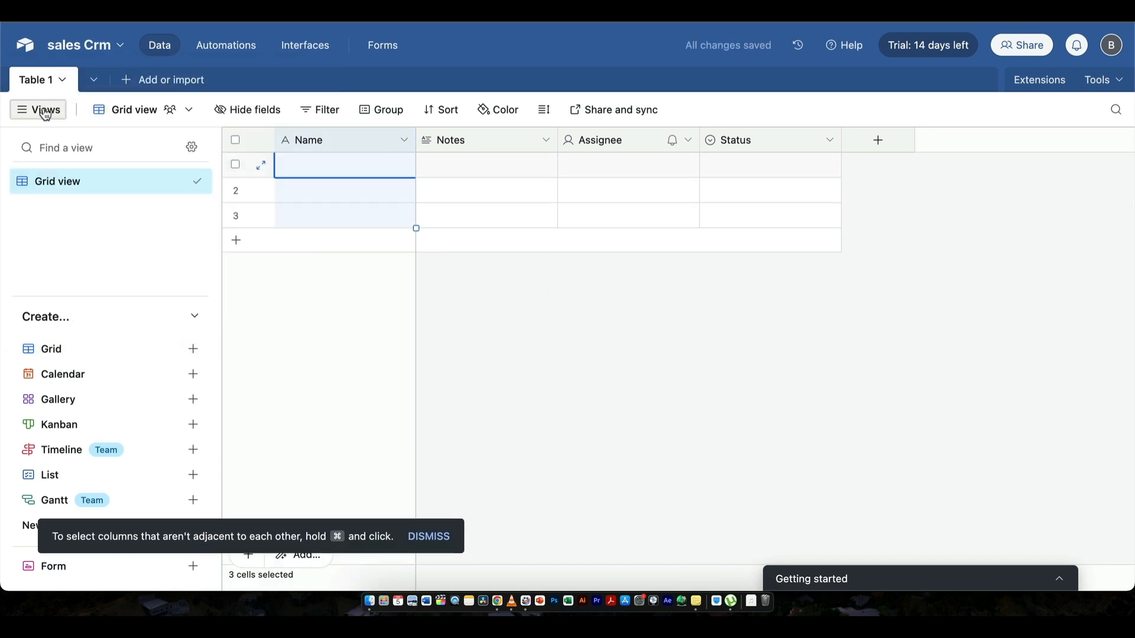
{"action": "left_click", "coordinate": [129, 81]}
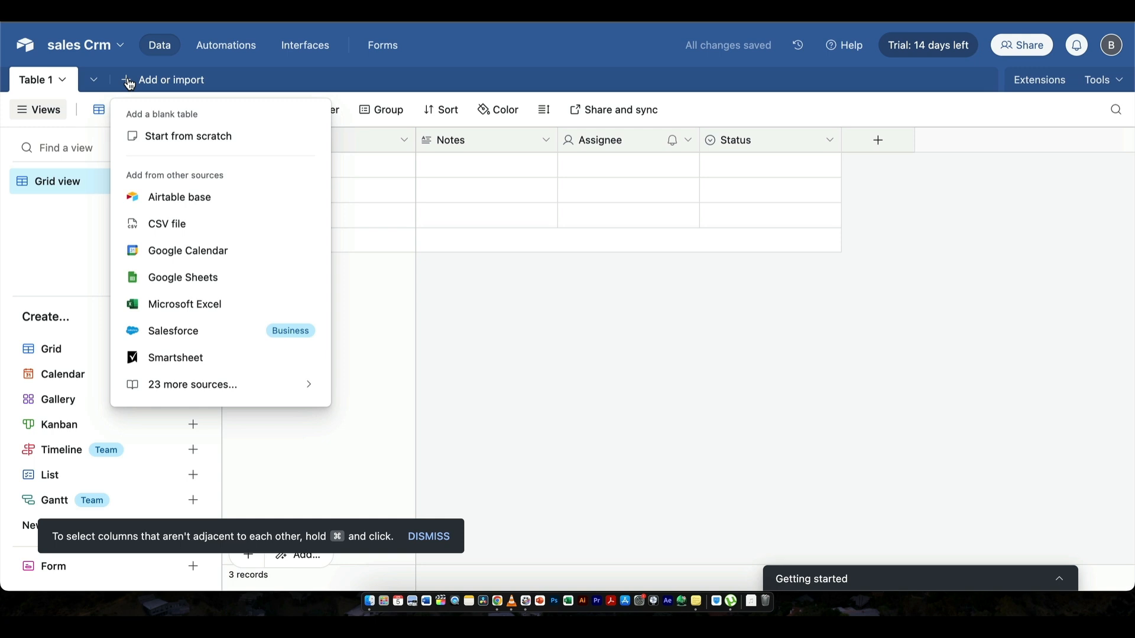
{"action": "left_click", "coordinate": [152, 137]}
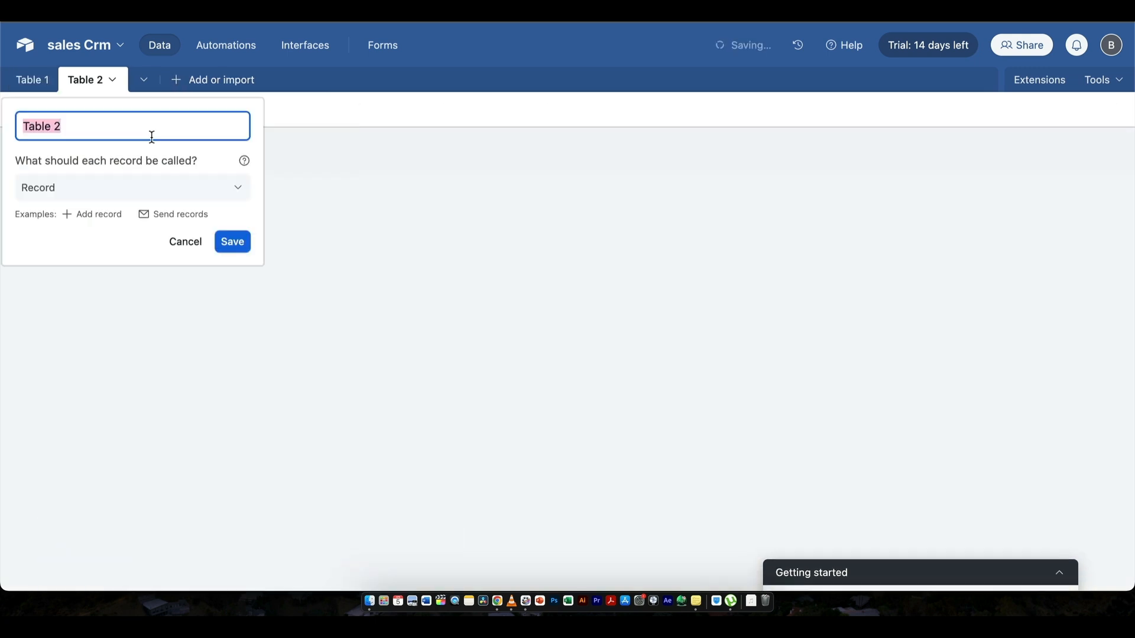
{"action": "type", "text": "clie"}
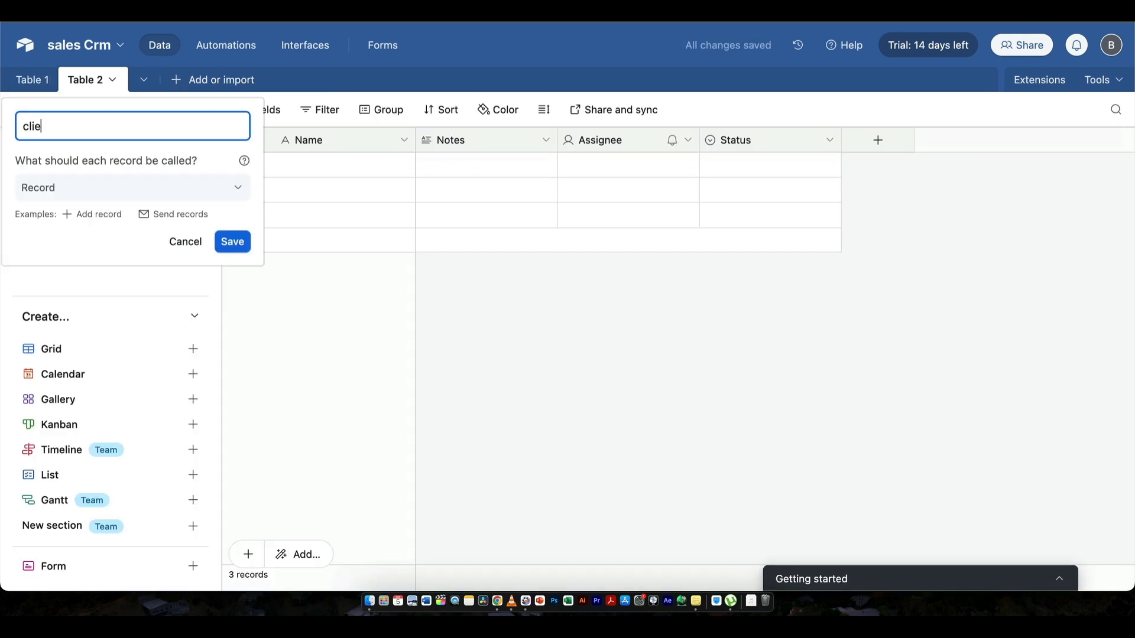
{"action": "type", "text": "nts"}
{"action": "key", "text": "Return"}
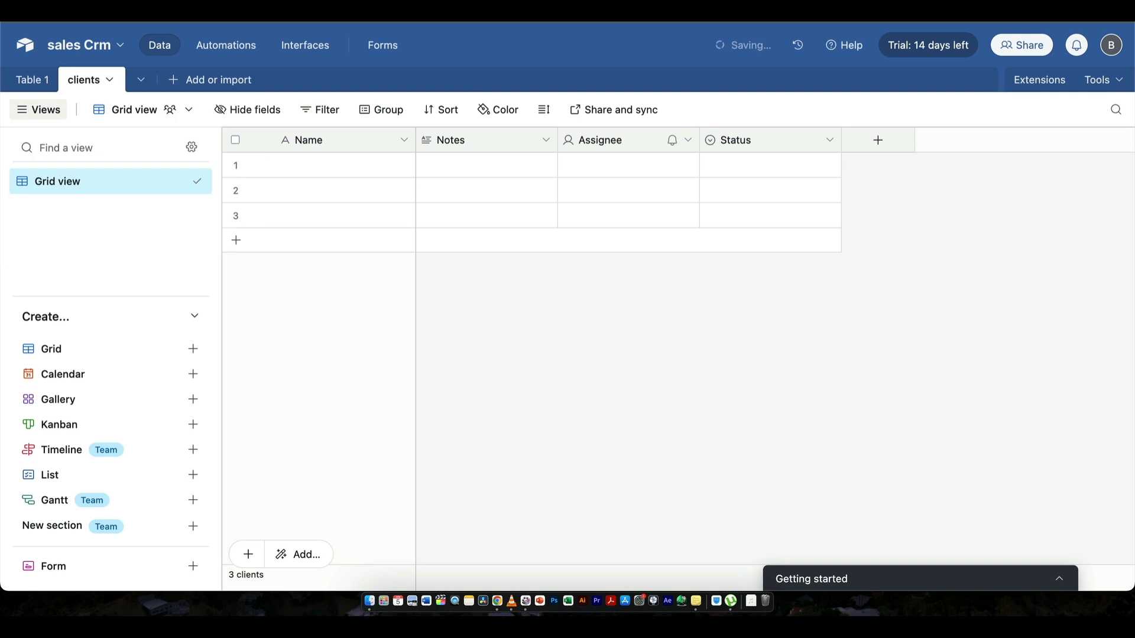
Add another blank table after clients and try to name it "contacts"
{"action": "left_click", "coordinate": [179, 82]}
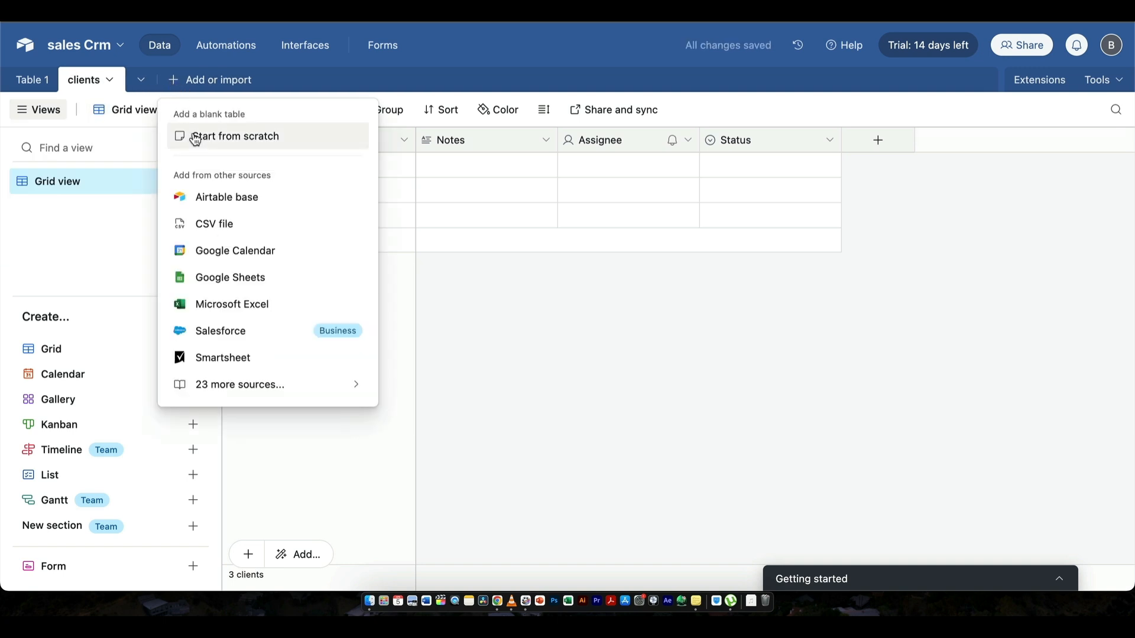
{"action": "left_click", "coordinate": [197, 137]}
{"action": "type", "text": "c"}
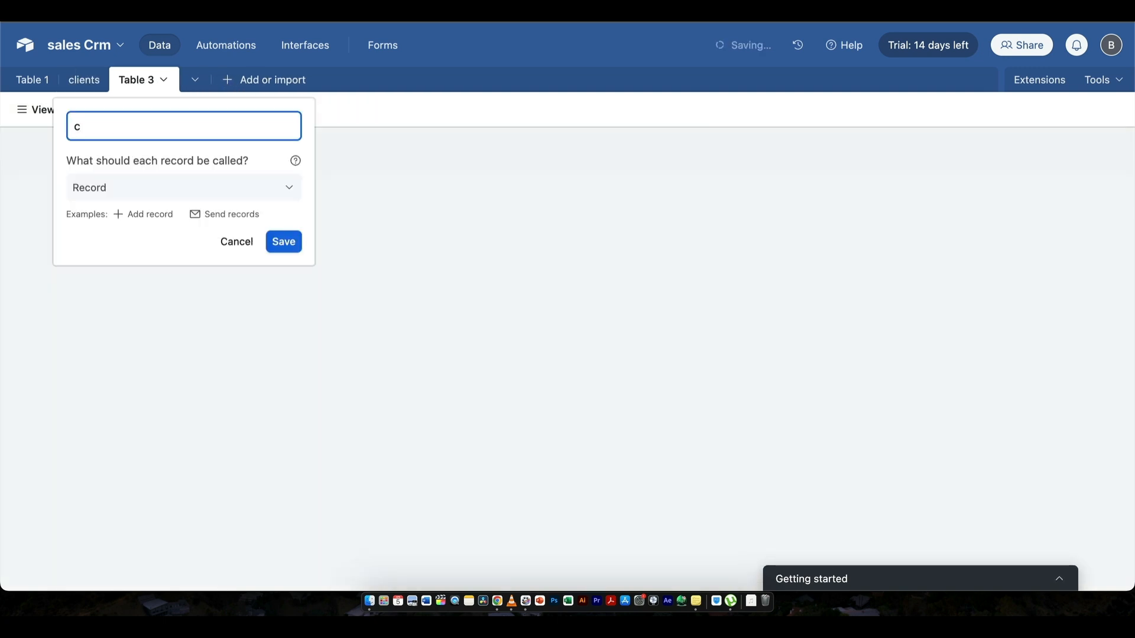
{"action": "type", "text": "o"}
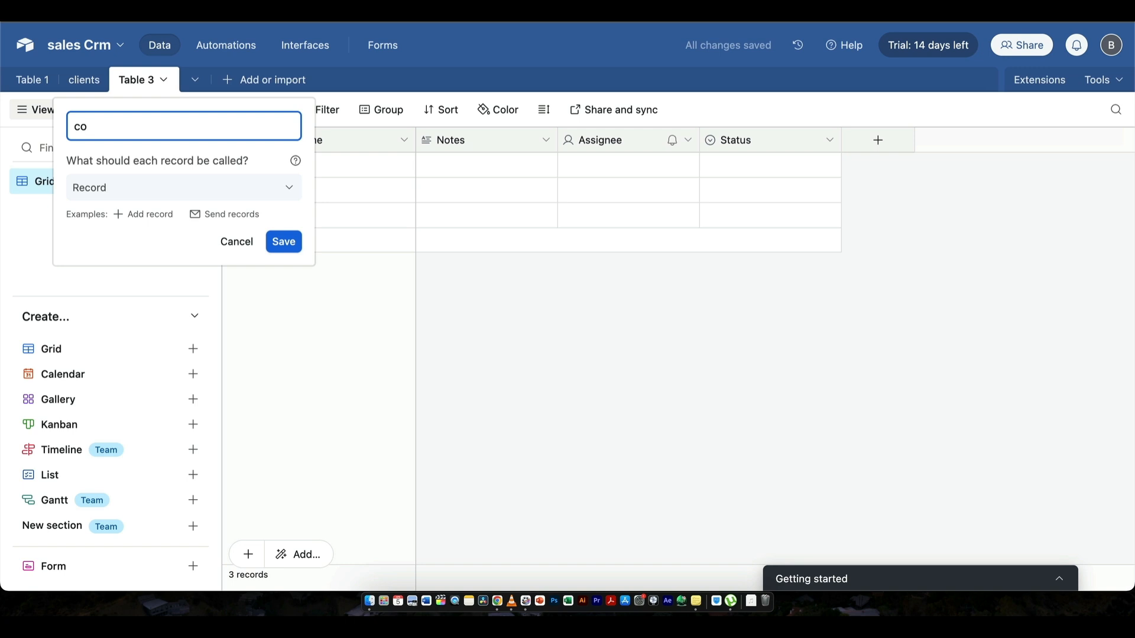
{"action": "type", "text": "ntacts"}
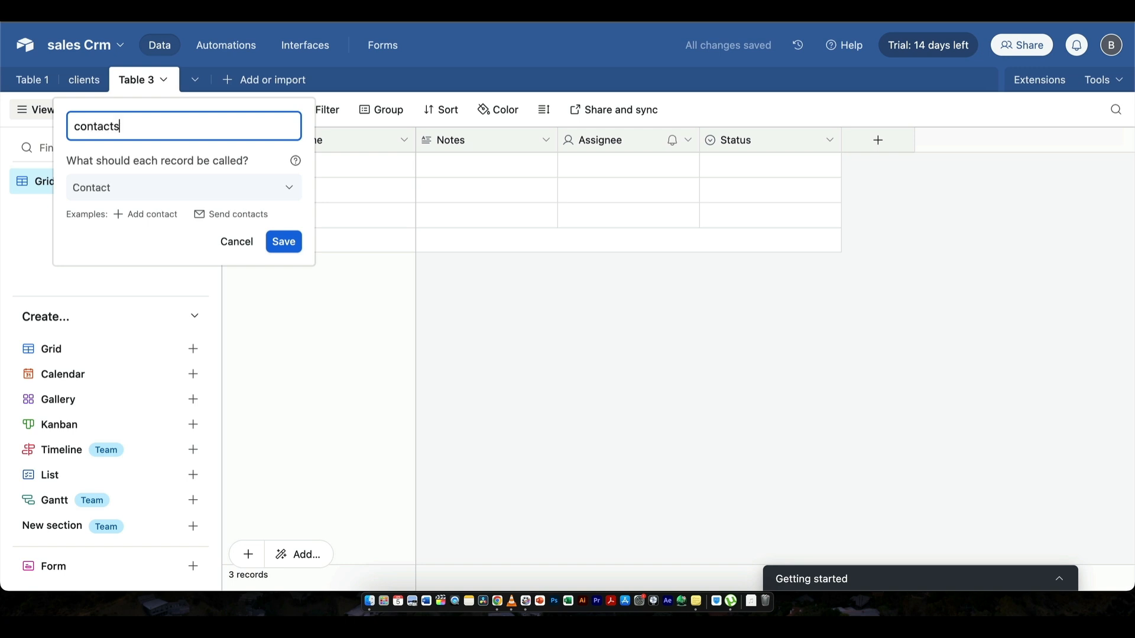
{"action": "left_click", "coordinate": [607, 384]}
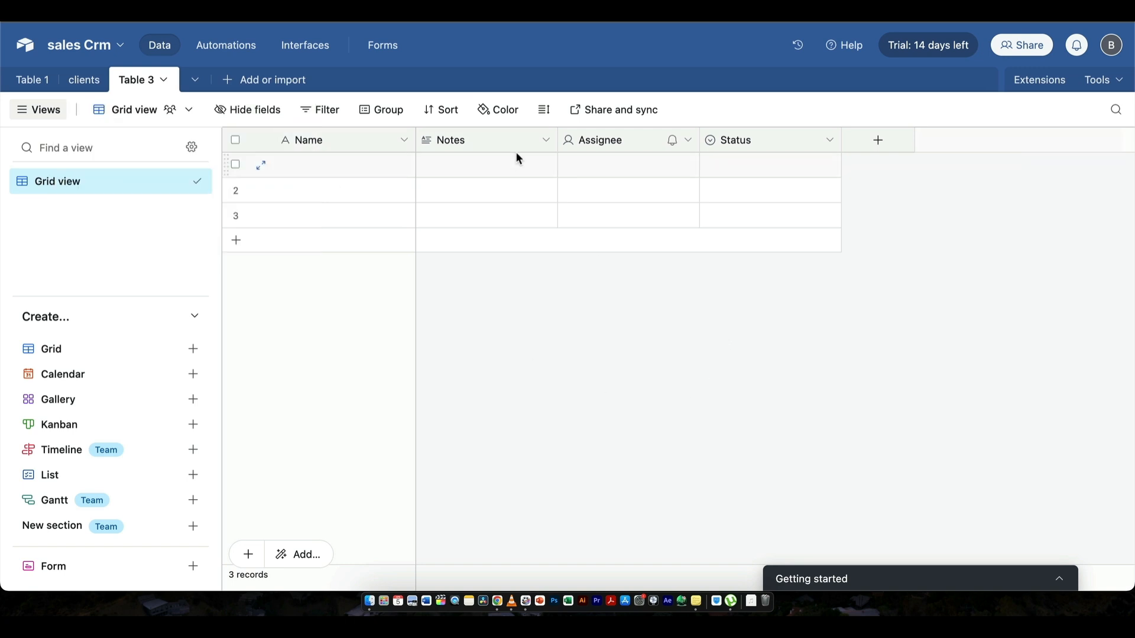
Rename the Notes field of the third table as "Number" and set its type to Phone number
{"action": "left_click", "coordinate": [542, 145]}
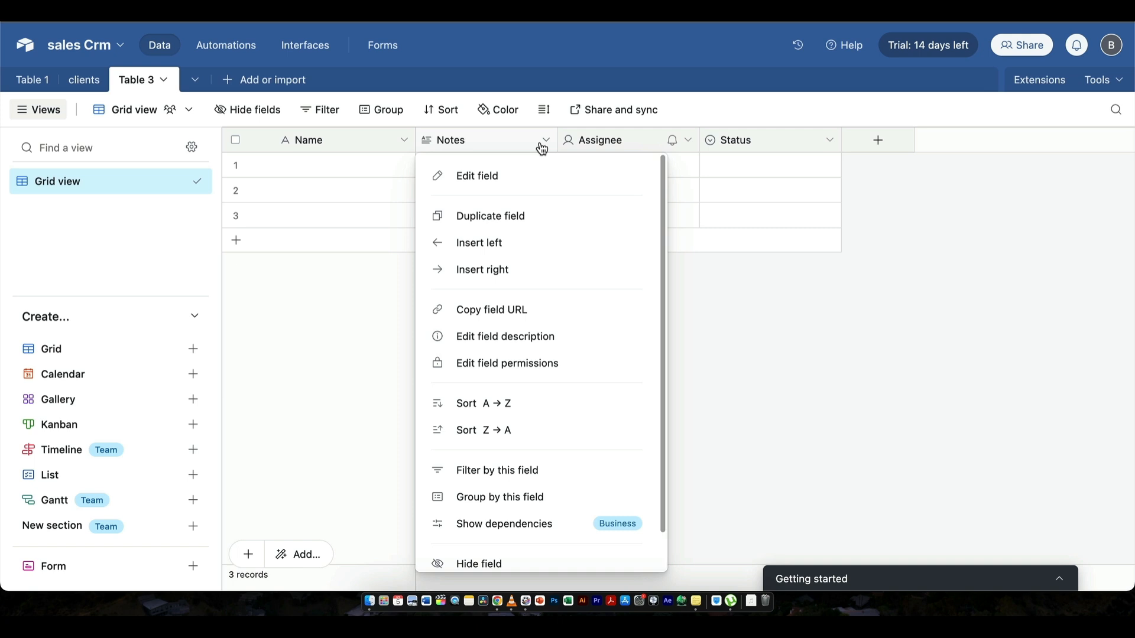
{"action": "left_click", "coordinate": [516, 175]}
{"action": "left_click", "coordinate": [529, 180]}
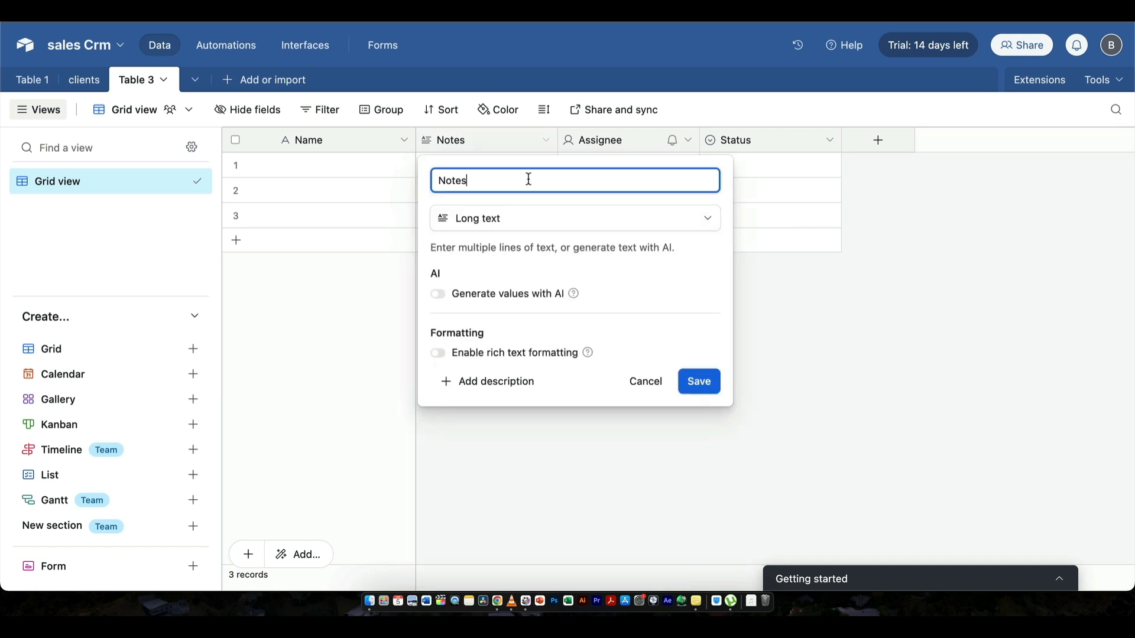
{"action": "key", "text": "BackSpace"}
{"action": "key", "text": "BackSpace"}
{"action": "key", "text": "BackSpace"}
{"action": "left_click", "coordinate": [577, 218]}
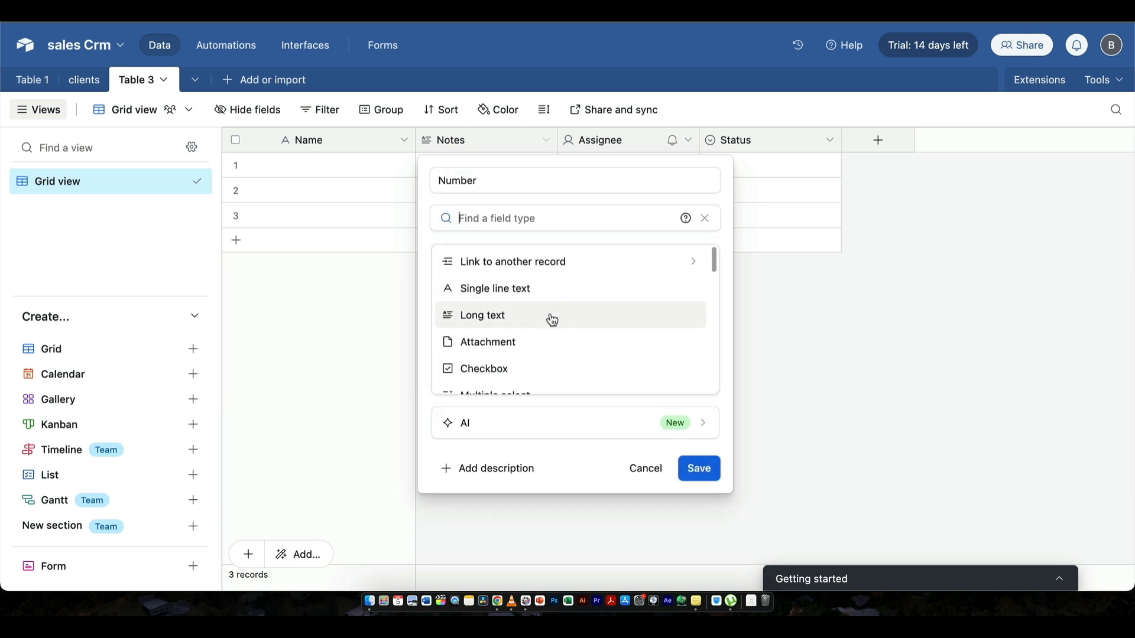
{"action": "scroll", "coordinate": [549, 315], "scroll_direction": "down", "scroll_amount": 1}
{"action": "scroll", "coordinate": [554, 314], "scroll_direction": "down", "scroll_amount": 4}
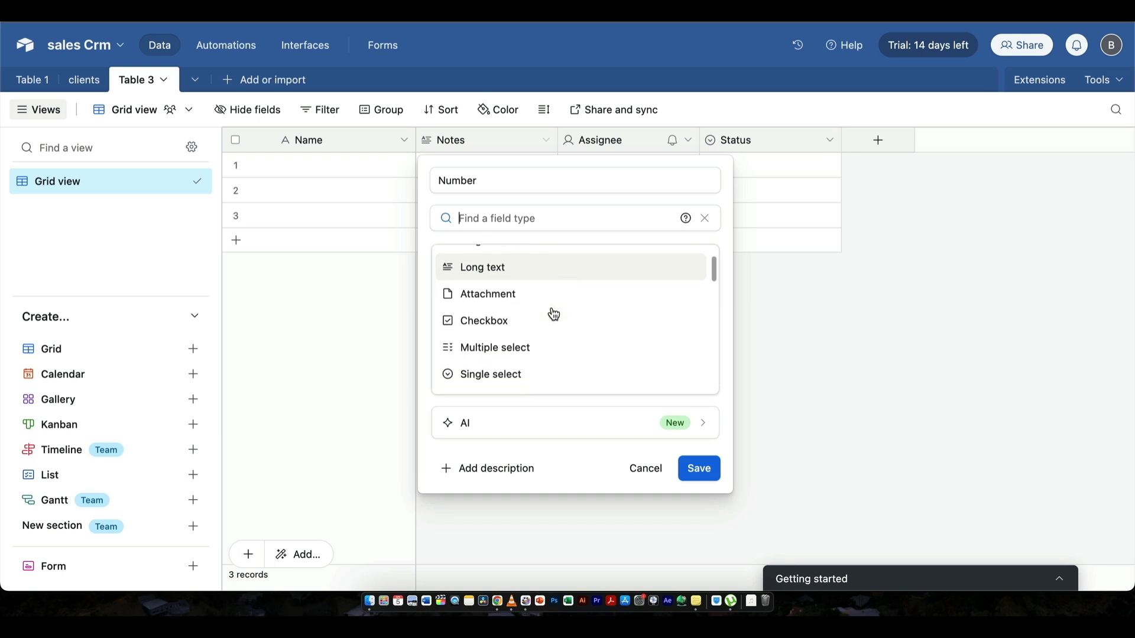
{"action": "scroll", "coordinate": [553, 314], "scroll_direction": "down", "scroll_amount": 3}
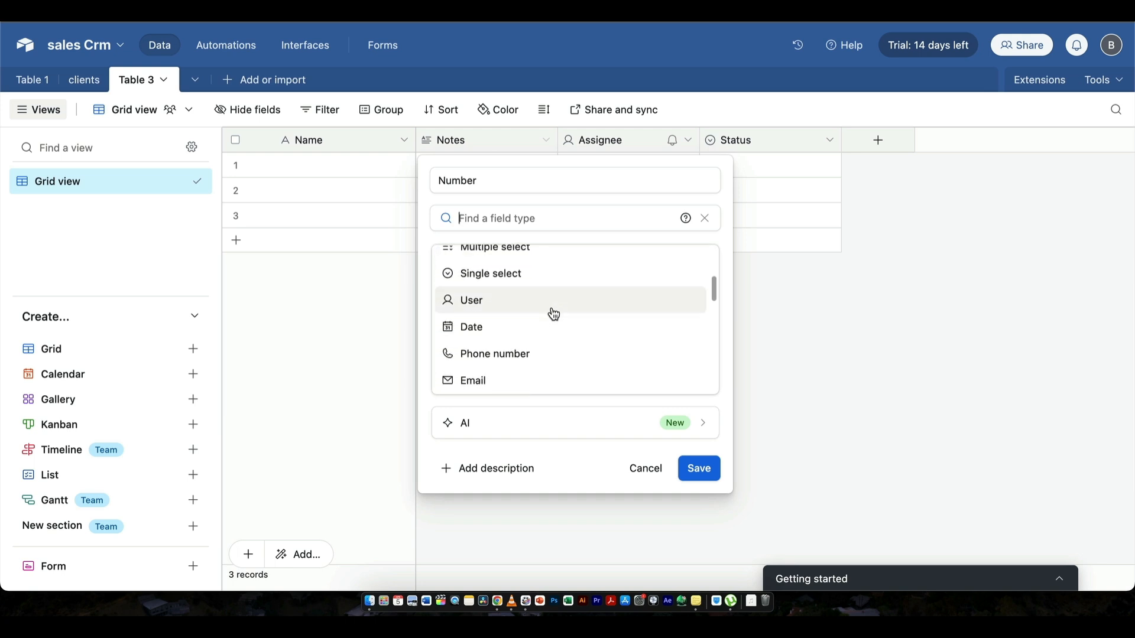
{"action": "left_click", "coordinate": [531, 338]}
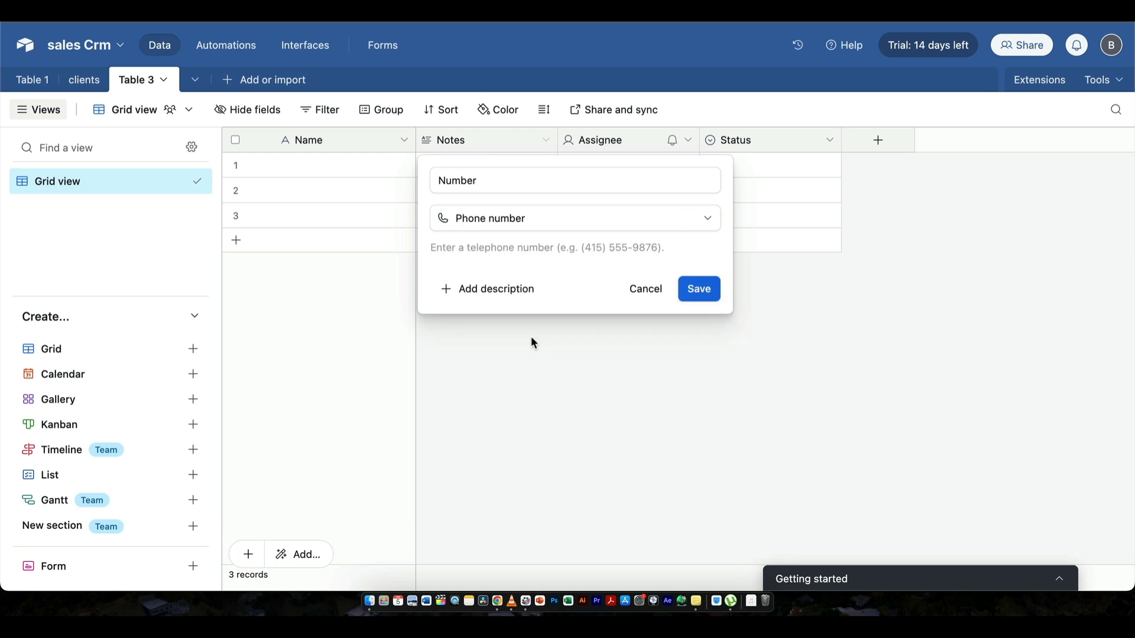
{"action": "left_click", "coordinate": [698, 290]}
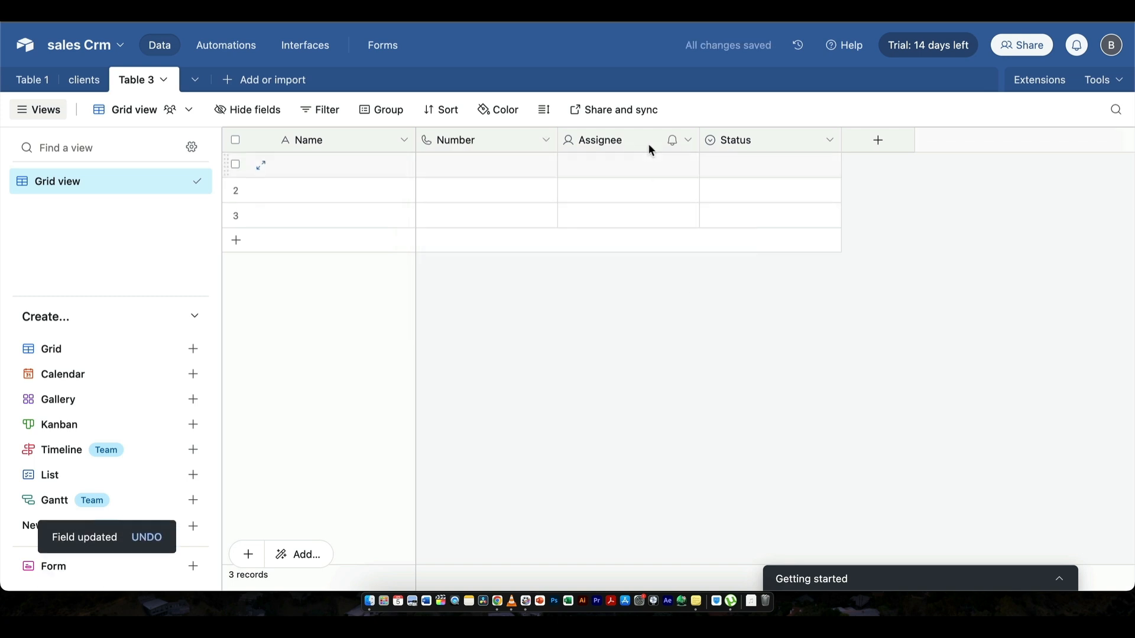
Rename the Assignee field as "Email" and set its field type to Email
{"action": "left_click", "coordinate": [688, 142]}
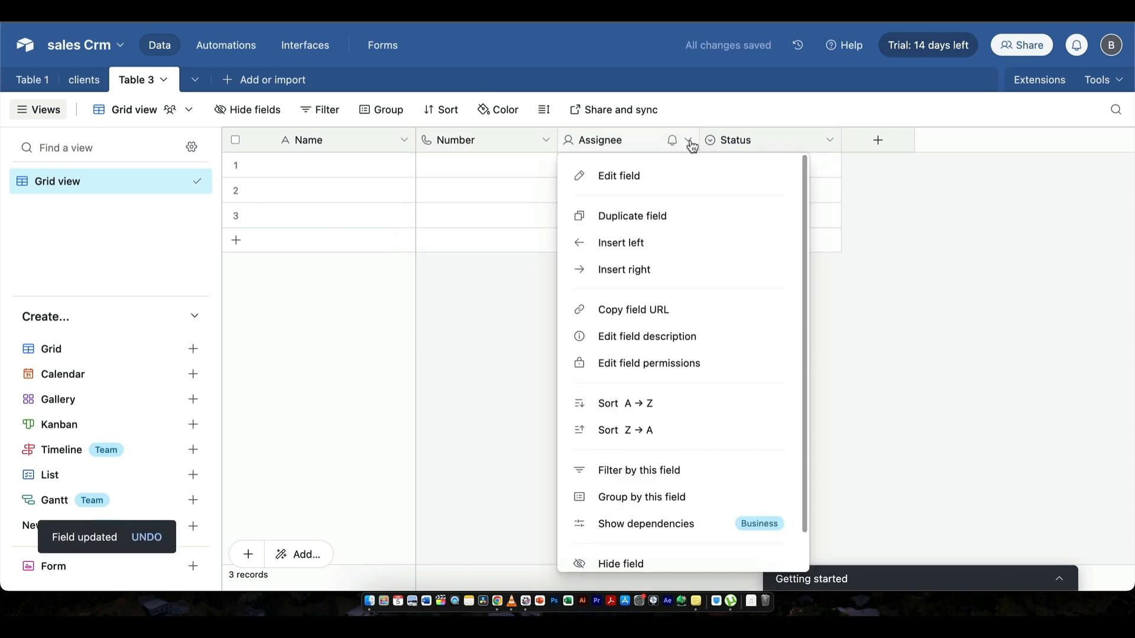
{"action": "left_click", "coordinate": [657, 172]}
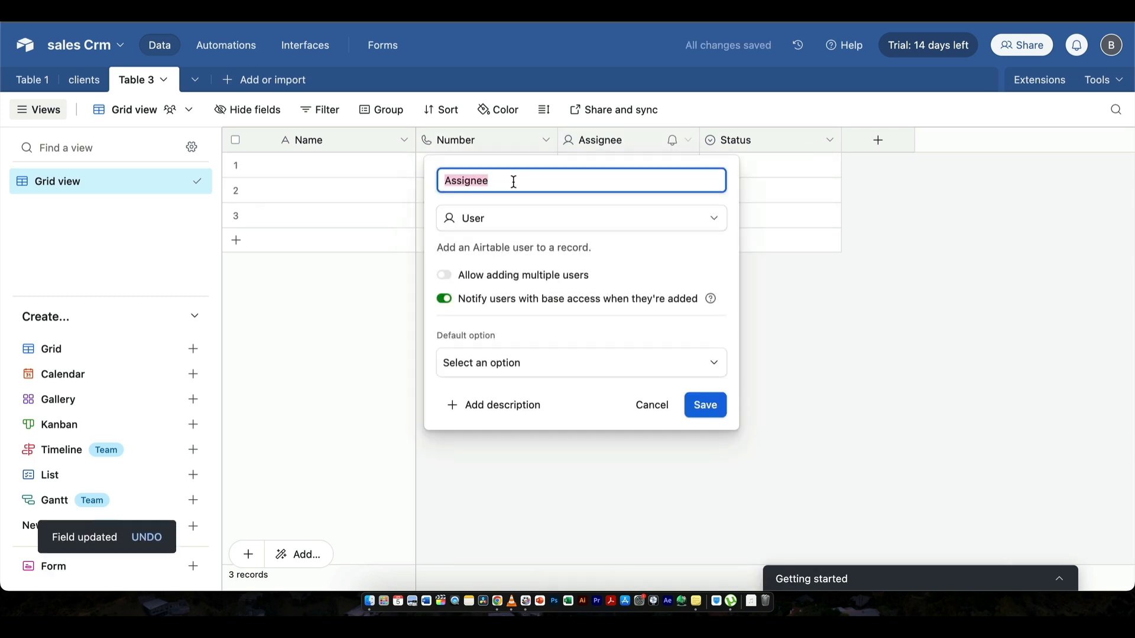
{"action": "type", "text": "Email"}
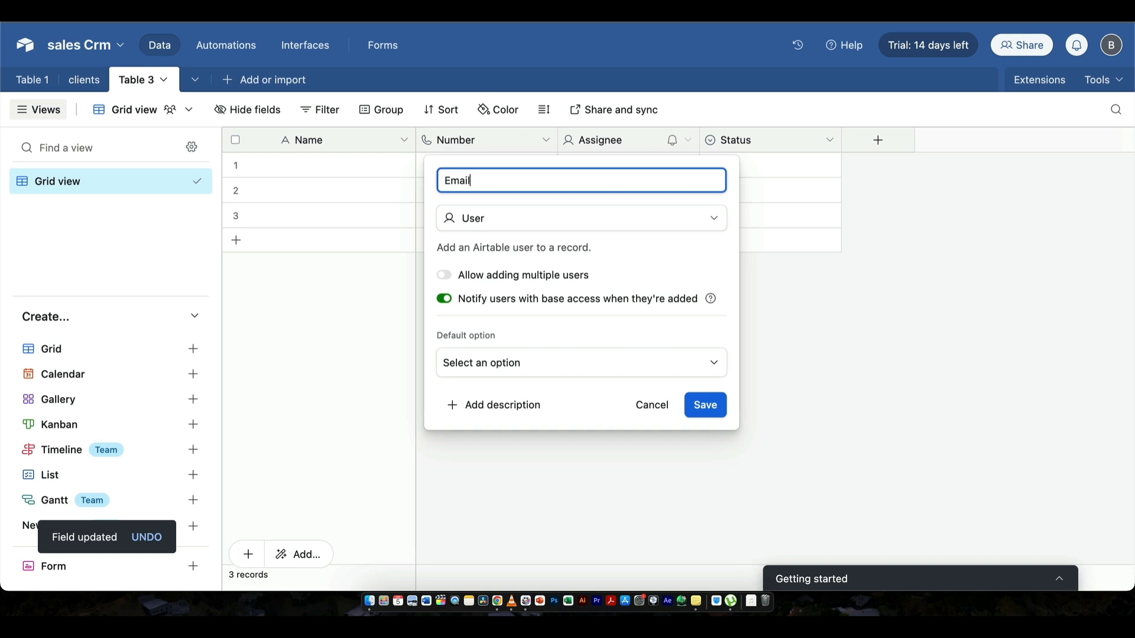
{"action": "left_click", "coordinate": [534, 219]}
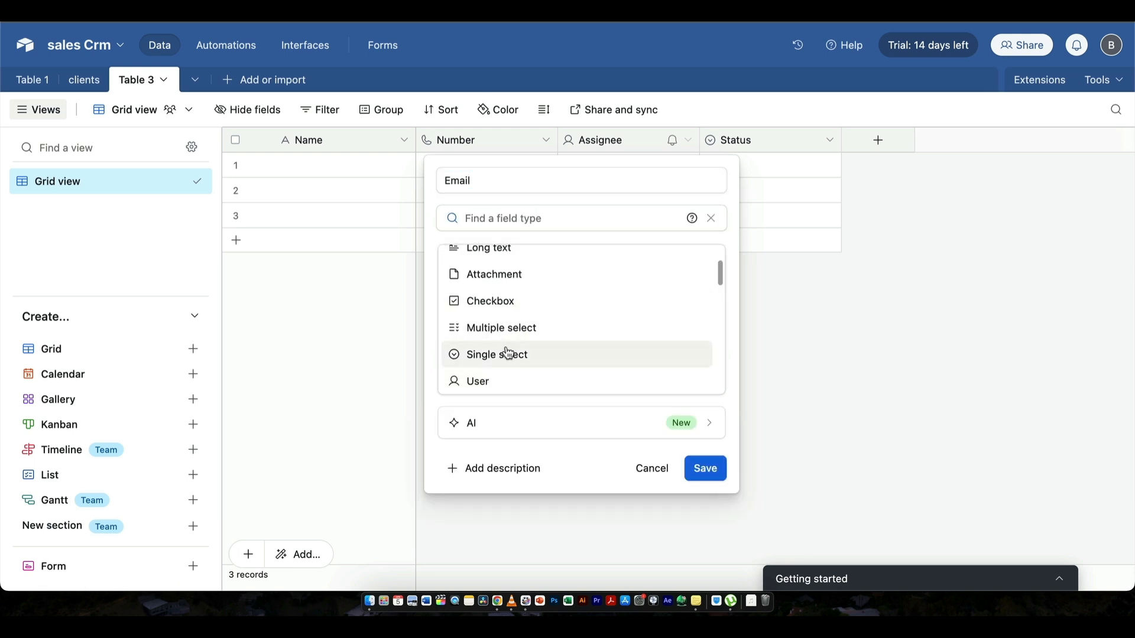
{"action": "scroll", "coordinate": [515, 328], "scroll_direction": "down", "scroll_amount": 5}
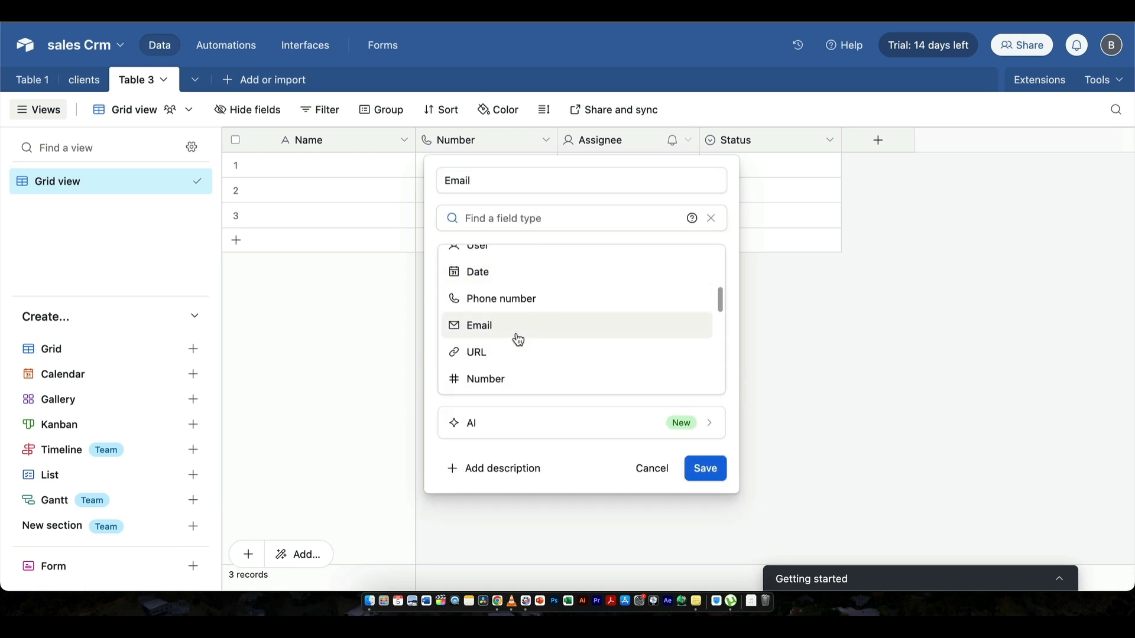
{"action": "left_click", "coordinate": [518, 340]}
{"action": "left_click", "coordinate": [708, 290]}
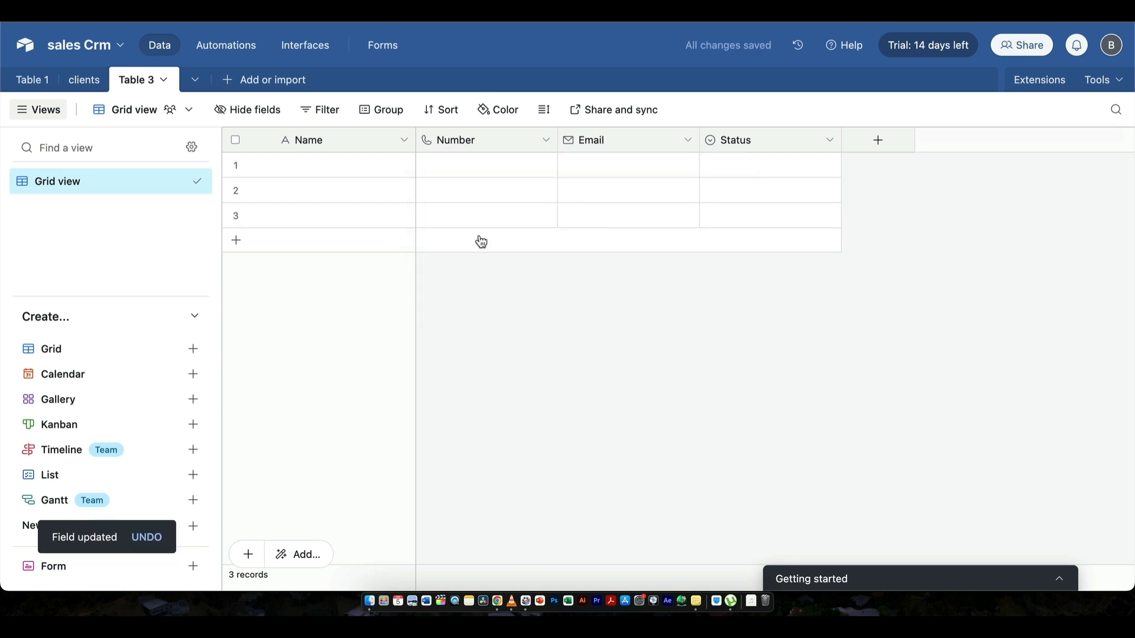
Try to rename the third table as "contacts"
{"action": "left_click", "coordinate": [140, 82]}
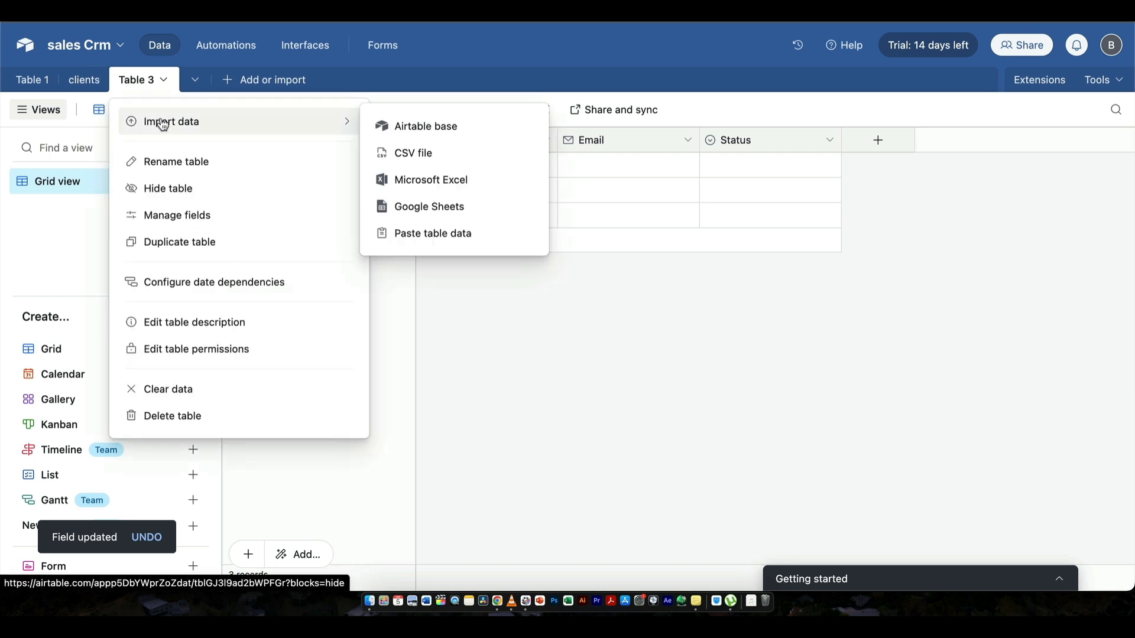
{"action": "left_click", "coordinate": [173, 161]}
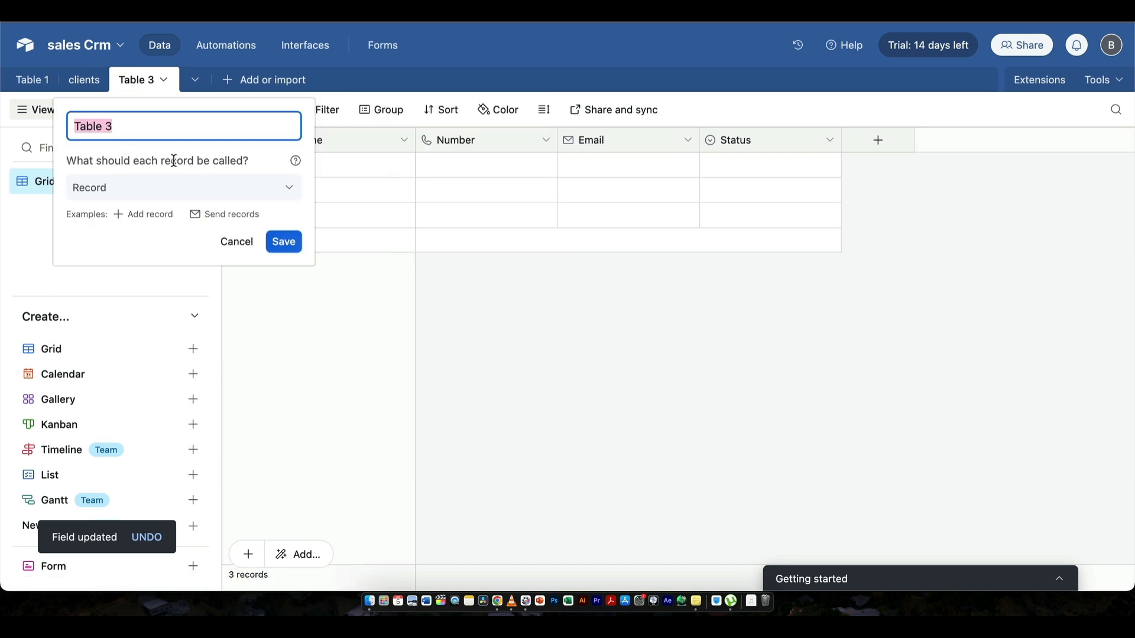
{"action": "type", "text": "cont"}
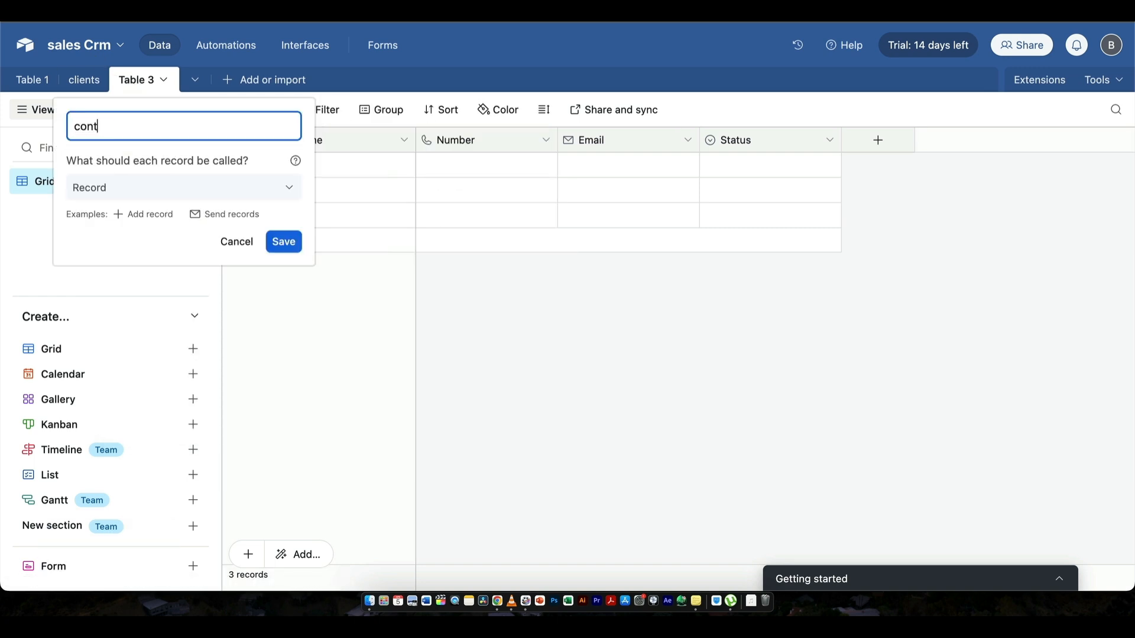
{"action": "type", "text": "act"}
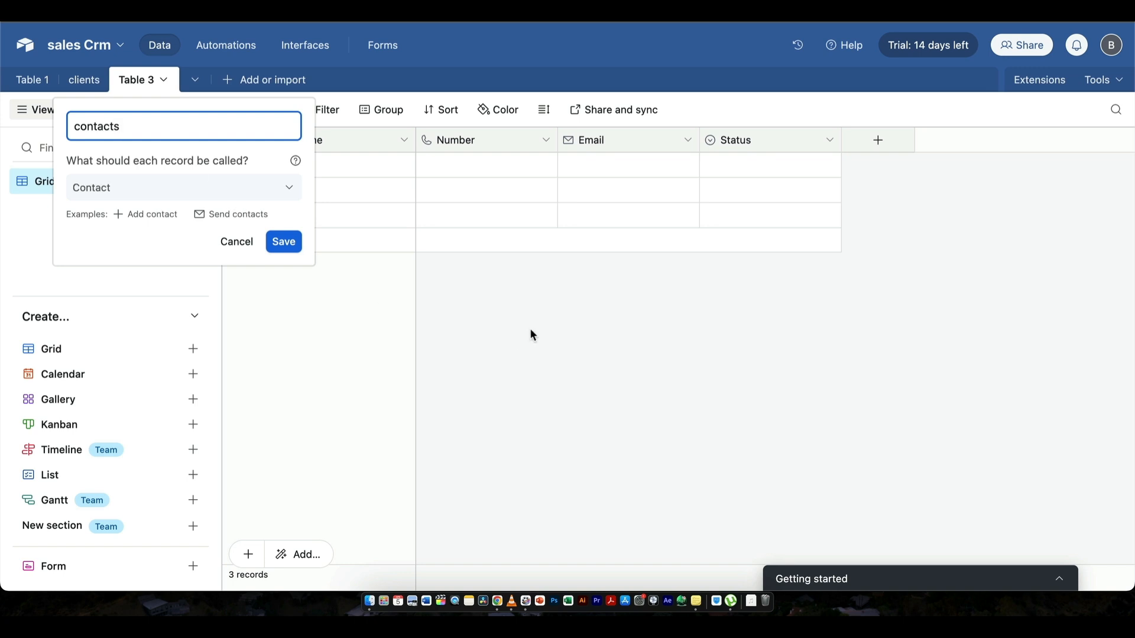
{"action": "left_click", "coordinate": [566, 360]}
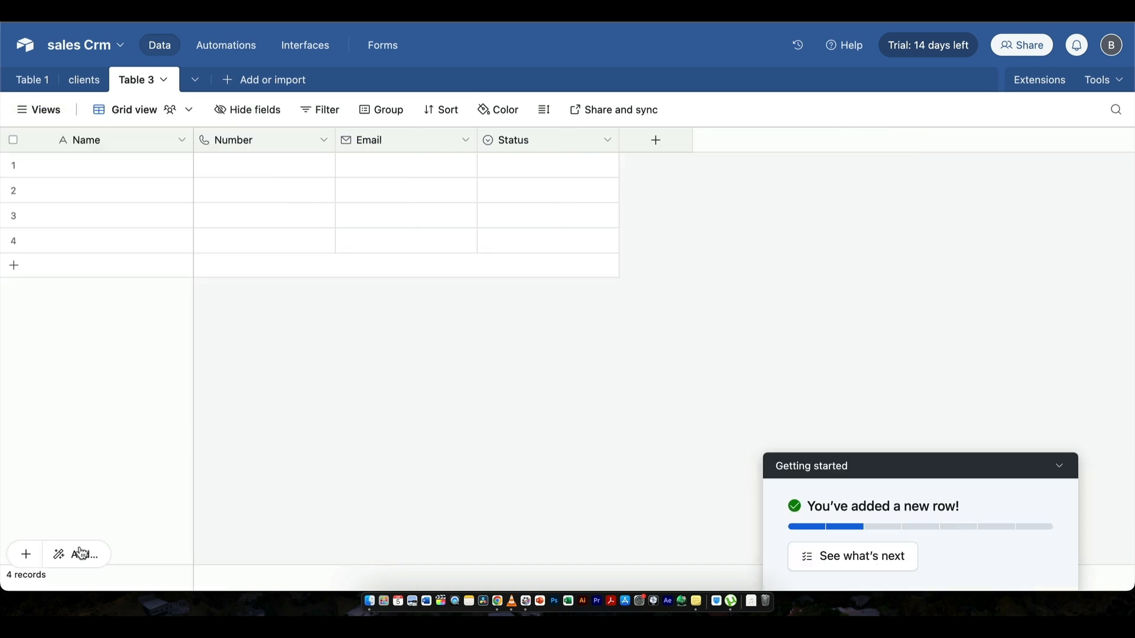
Add a second grid view to the third table and switch between it and the original Grid view
{"action": "left_click", "coordinate": [80, 554]}
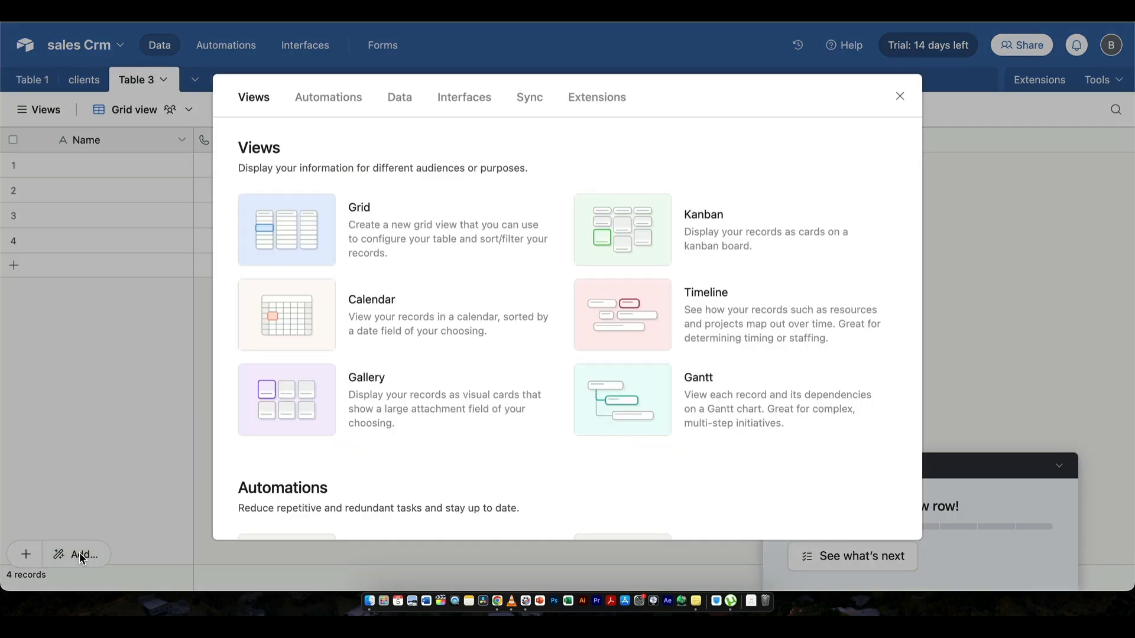
{"action": "left_click", "coordinate": [351, 254]}
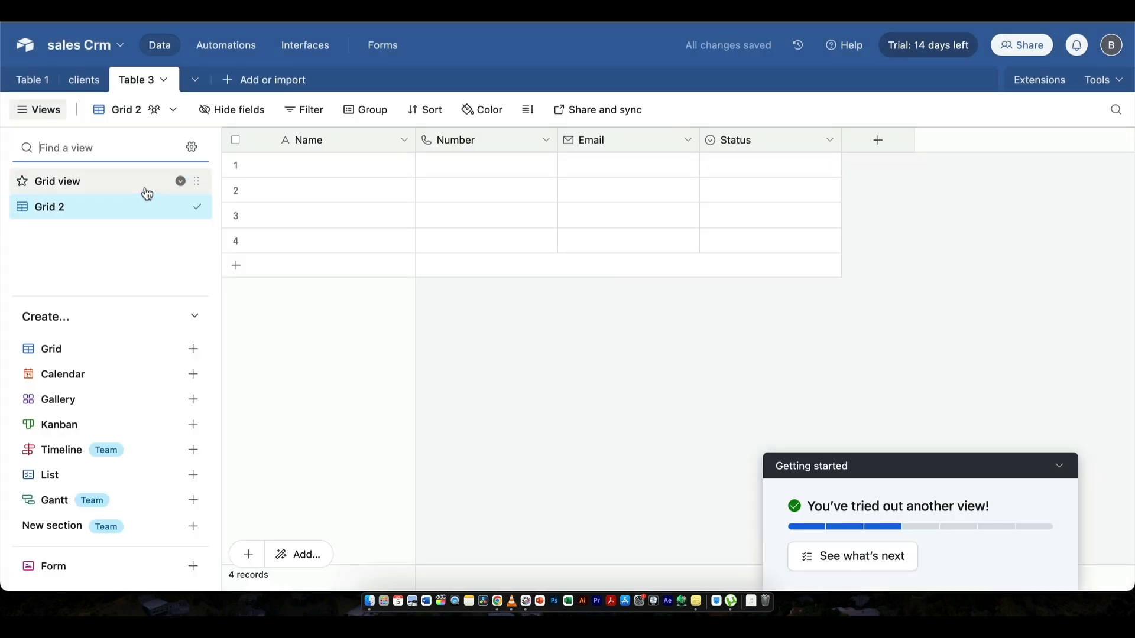
{"action": "left_click", "coordinate": [143, 185]}
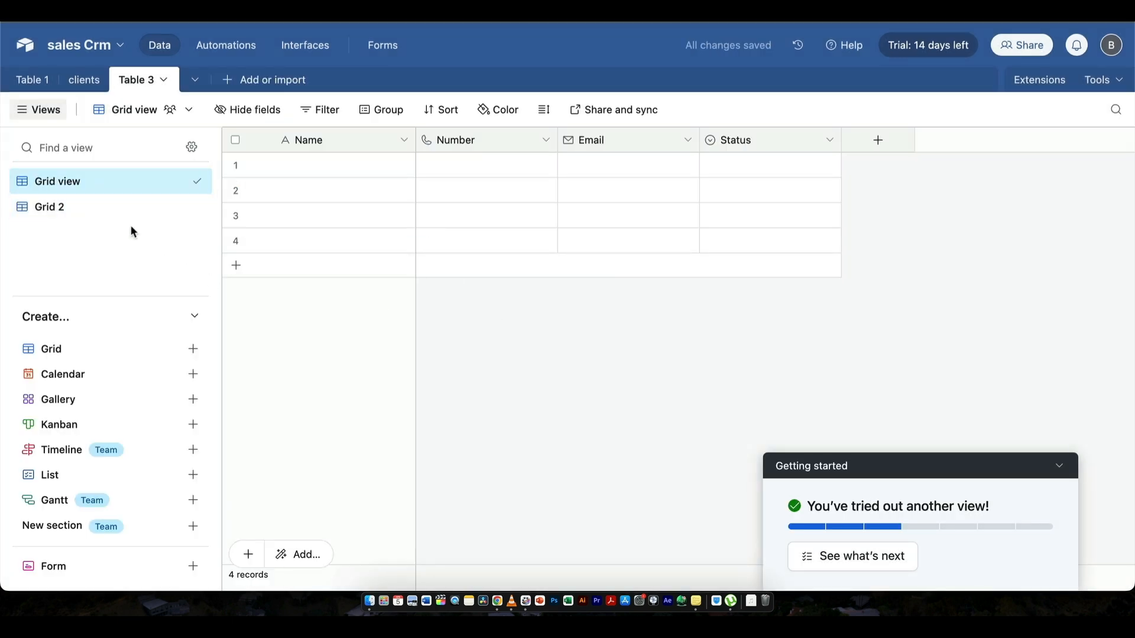
{"action": "left_click", "coordinate": [118, 210]}
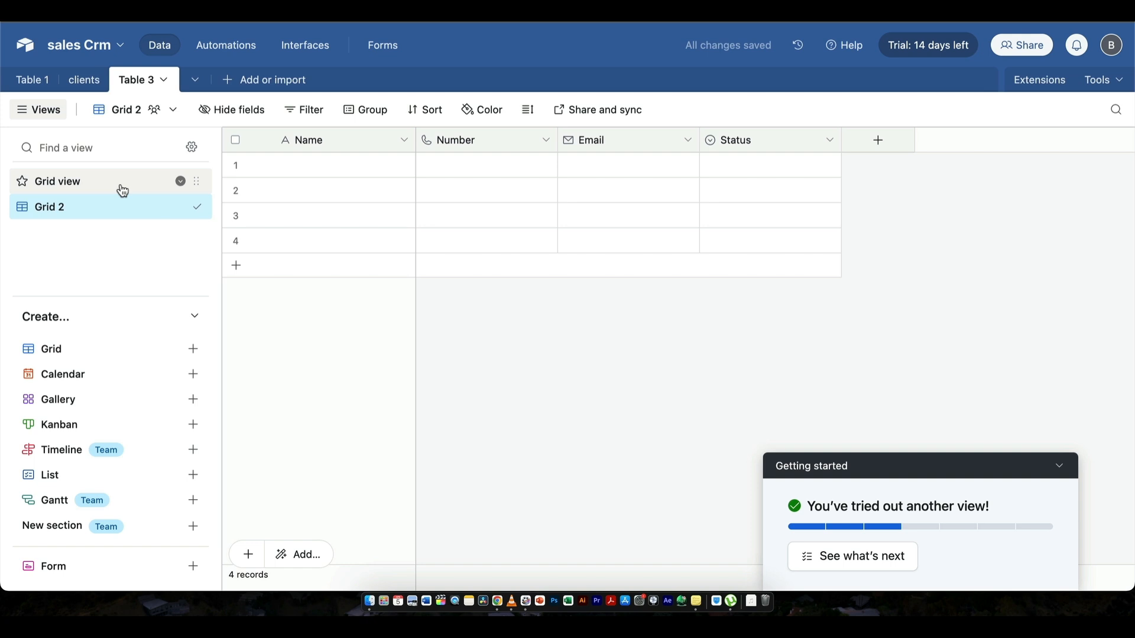
{"action": "left_click", "coordinate": [122, 188]}
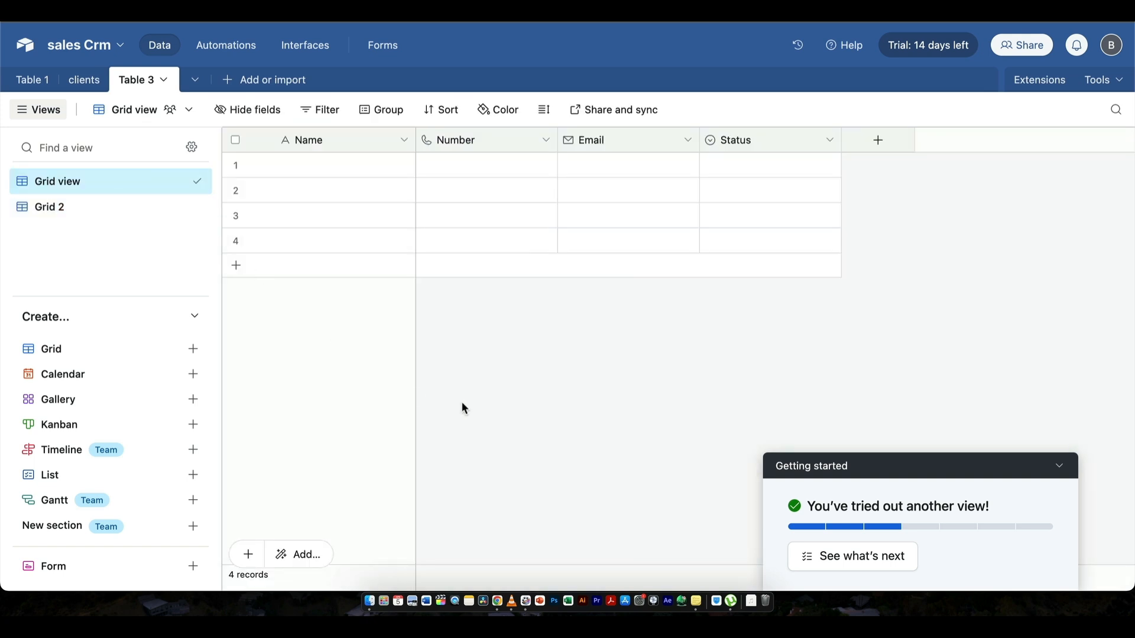
Add a blank record to the third table and collapse the Getting started guide
{"action": "left_click", "coordinate": [248, 554]}
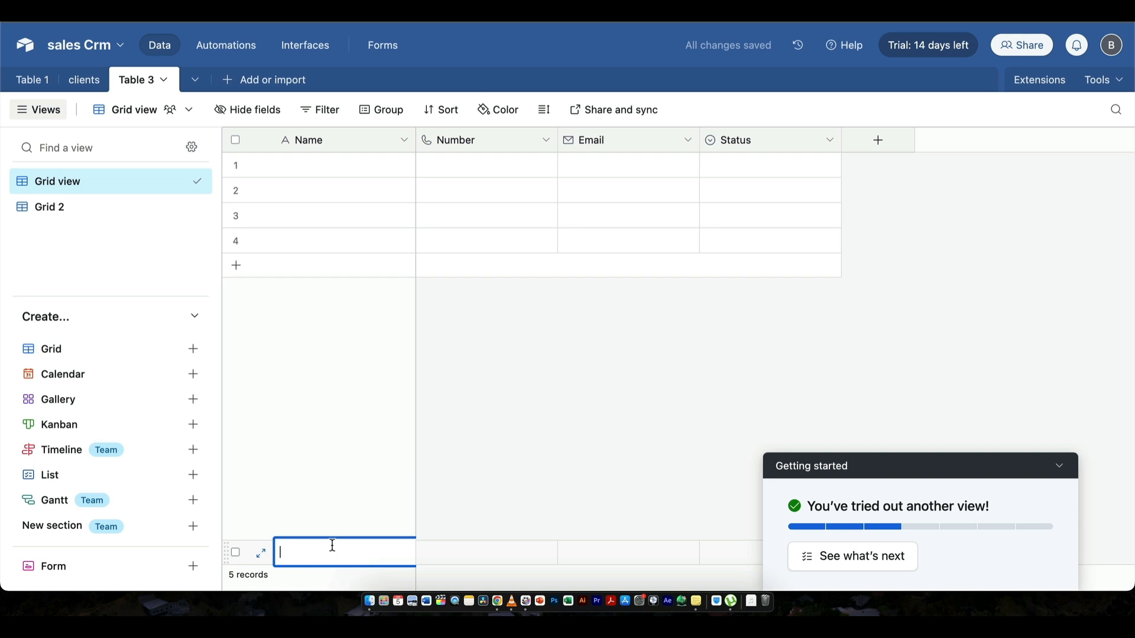
{"action": "left_click", "coordinate": [562, 413]}
{"action": "left_click", "coordinate": [1059, 466]}
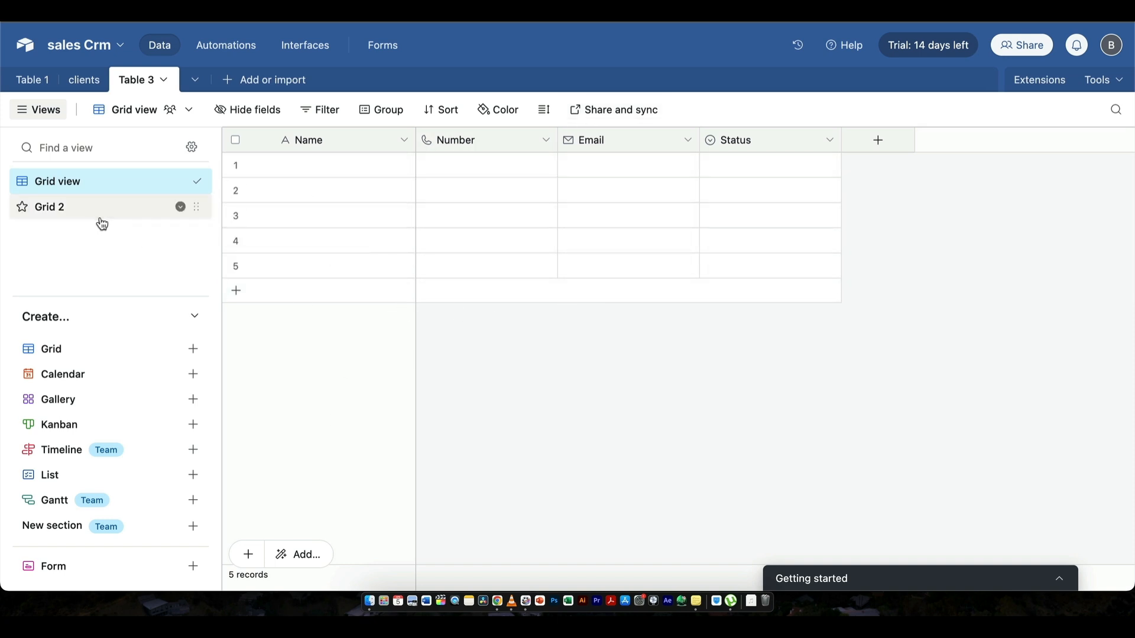
Delete the Grid 2 view from the third table
{"action": "left_click", "coordinate": [180, 208]}
{"action": "left_click", "coordinate": [225, 336]}
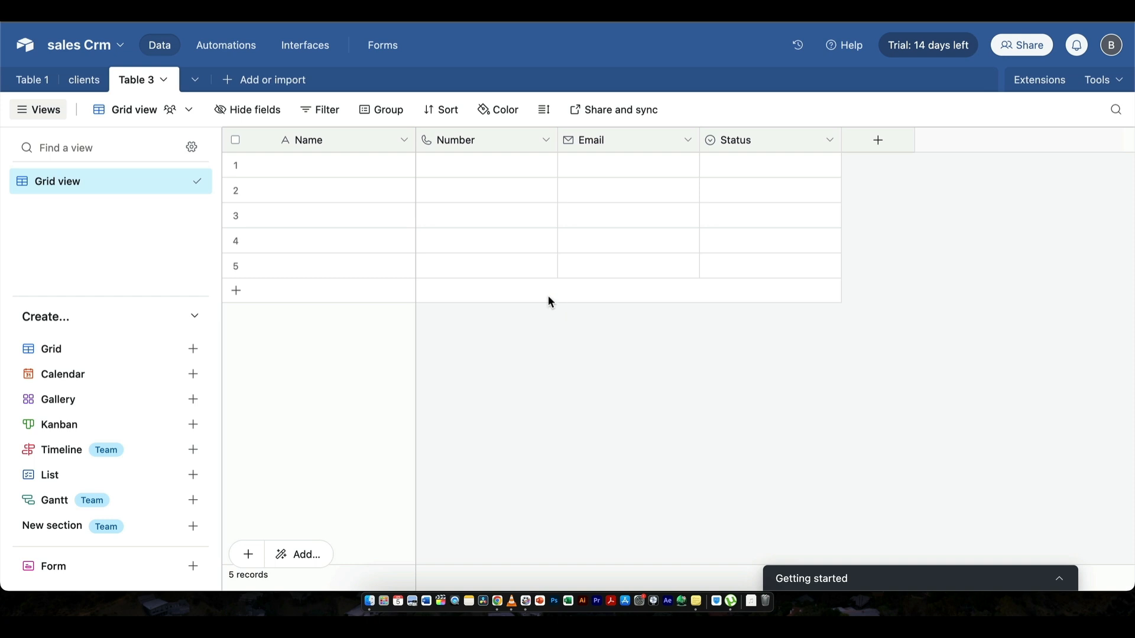
Group the third table's records by the Status field
{"action": "left_click", "coordinate": [377, 111]}
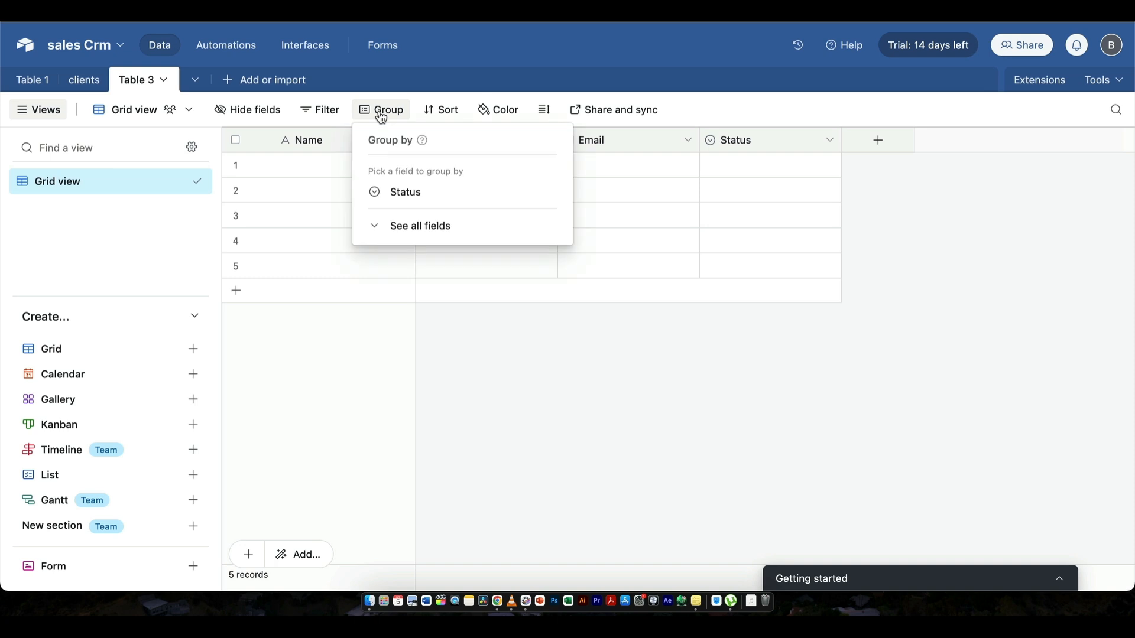
{"action": "left_click", "coordinate": [412, 232]}
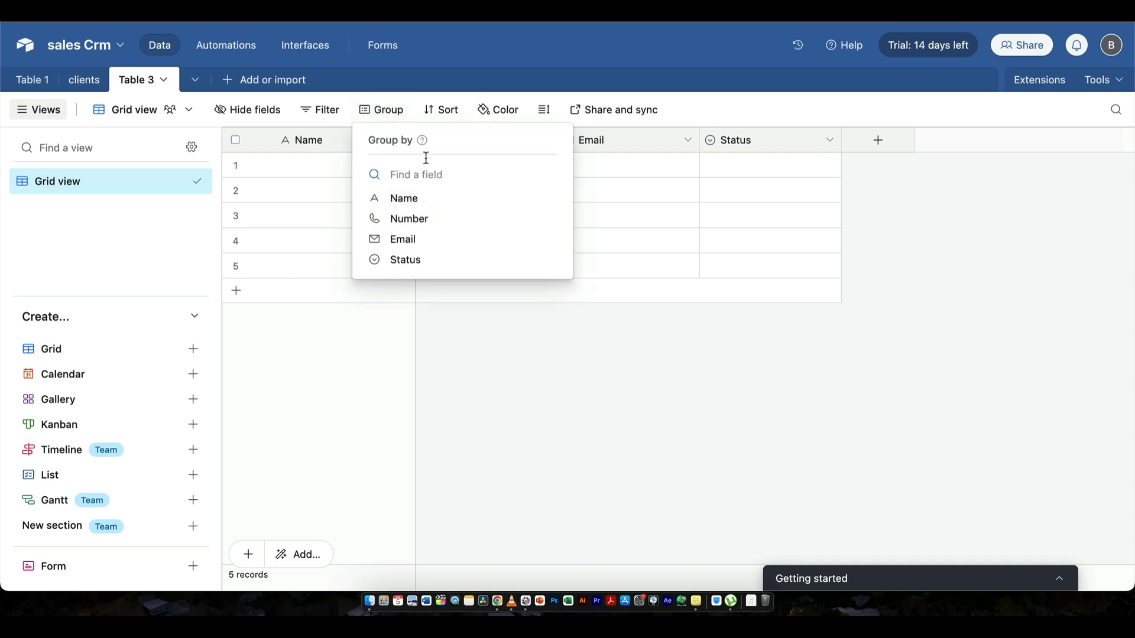
{"action": "left_click", "coordinate": [392, 111]}
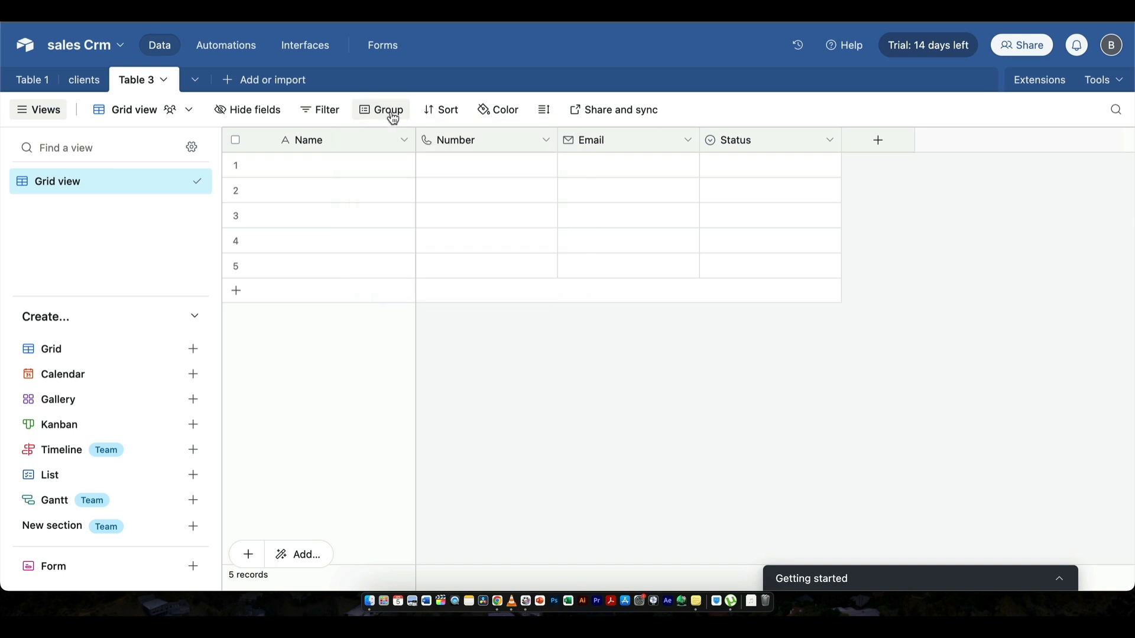
{"action": "left_click", "coordinate": [392, 111]}
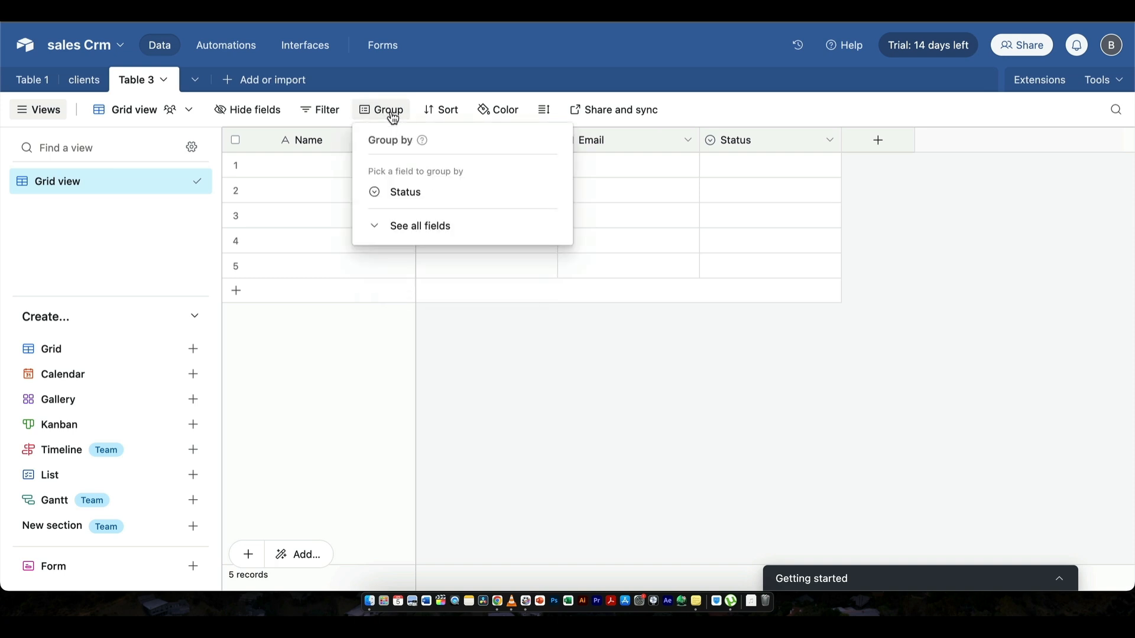
{"action": "left_click", "coordinate": [415, 198]}
{"action": "left_click", "coordinate": [559, 466]}
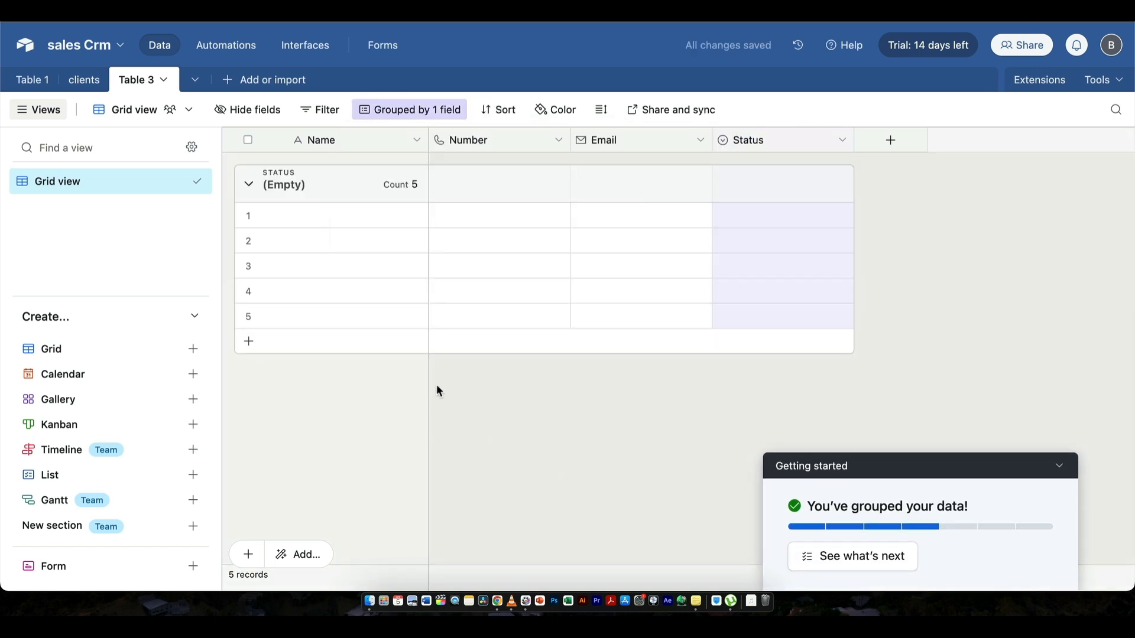
Rename Table 1 as "opporutinities" and save the new name
{"action": "left_click", "coordinate": [21, 80]}
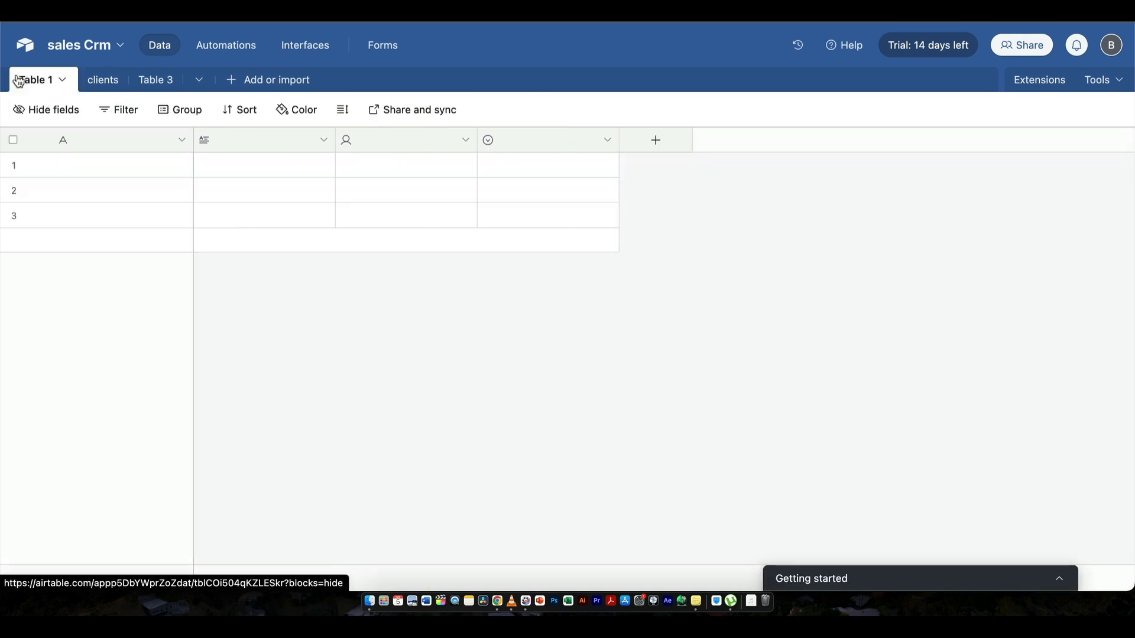
{"action": "left_click", "coordinate": [59, 81]}
{"action": "left_click", "coordinate": [79, 163]}
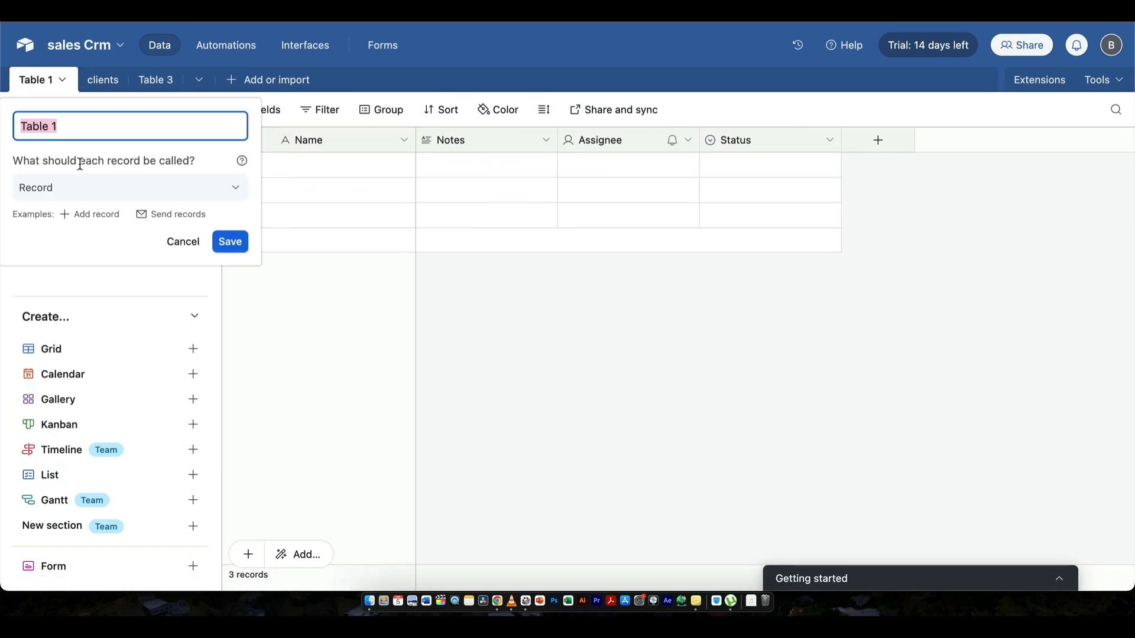
{"action": "type", "text": "opporutinities"}
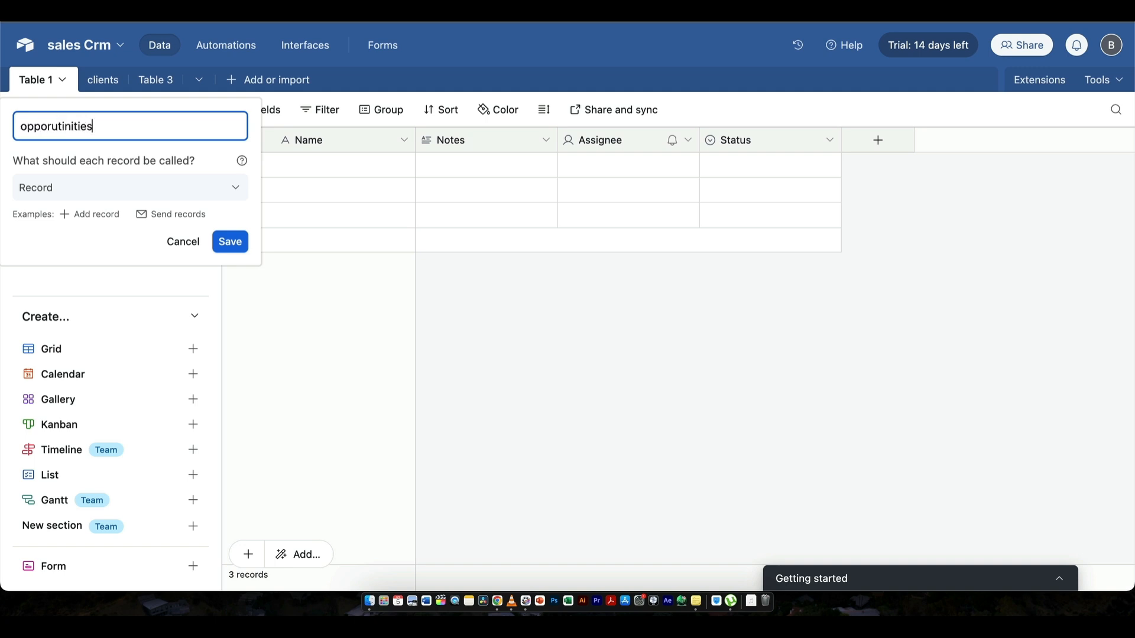
{"action": "left_click", "coordinate": [227, 252]}
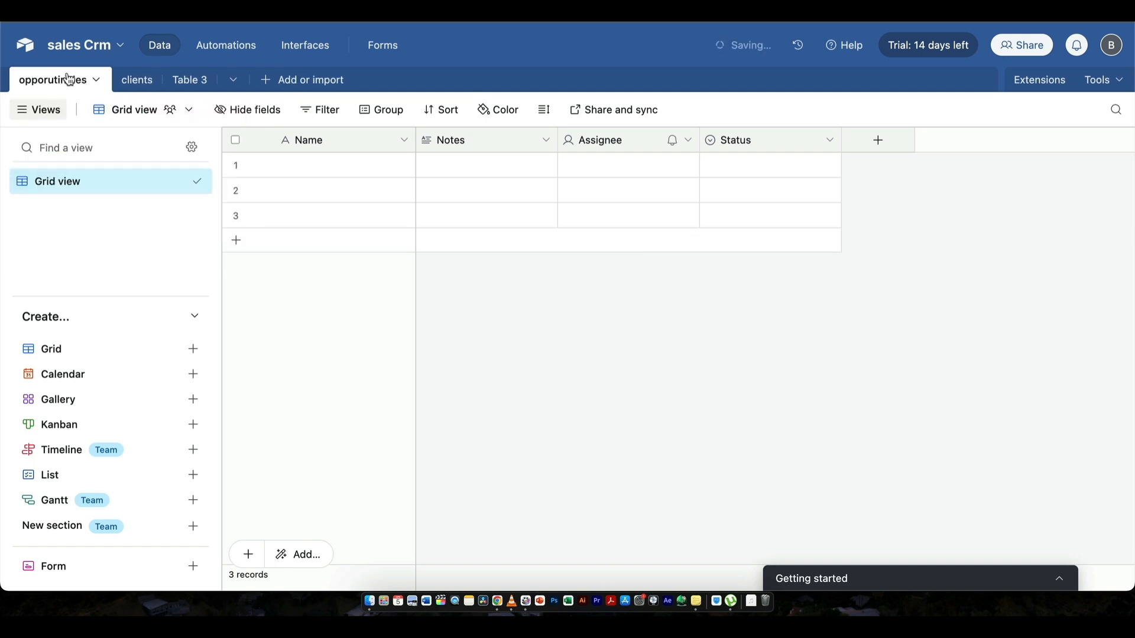
Rename Table 3 as "contacts" and save the new name
{"action": "left_click", "coordinate": [187, 85]}
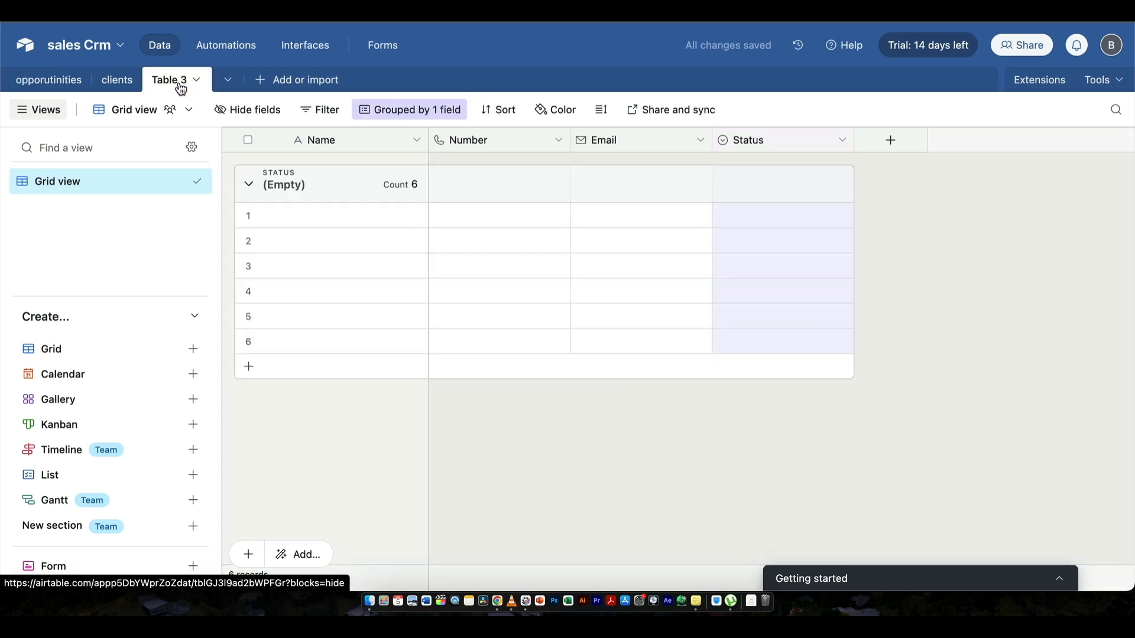
{"action": "double_click", "coordinate": [182, 85]}
{"action": "double_click", "coordinate": [180, 88]}
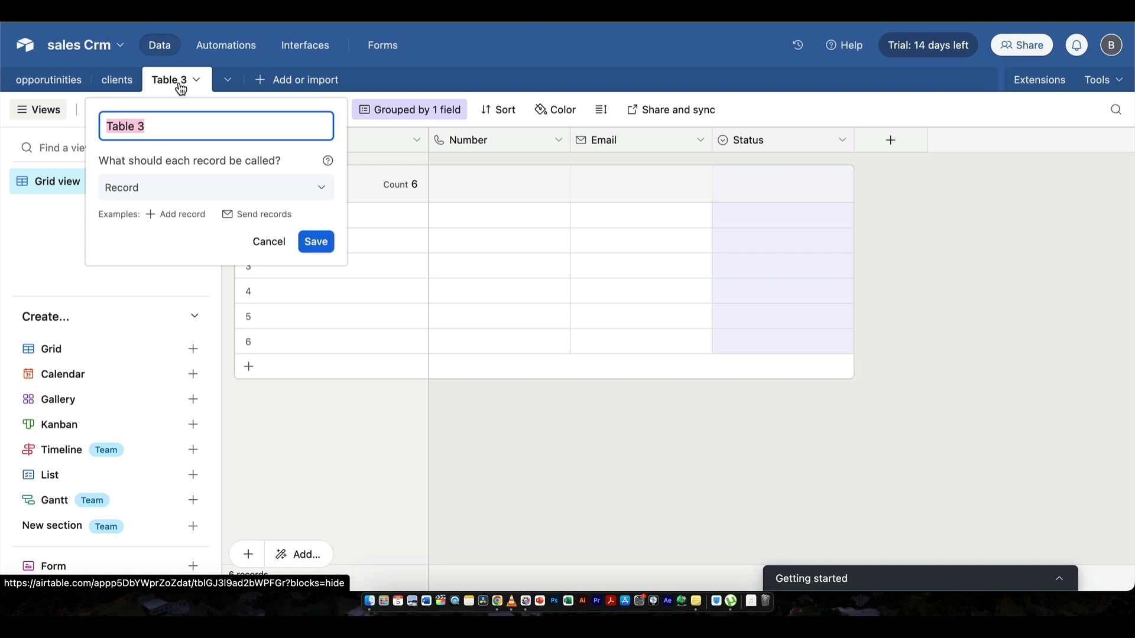
{"action": "type", "text": "con"}
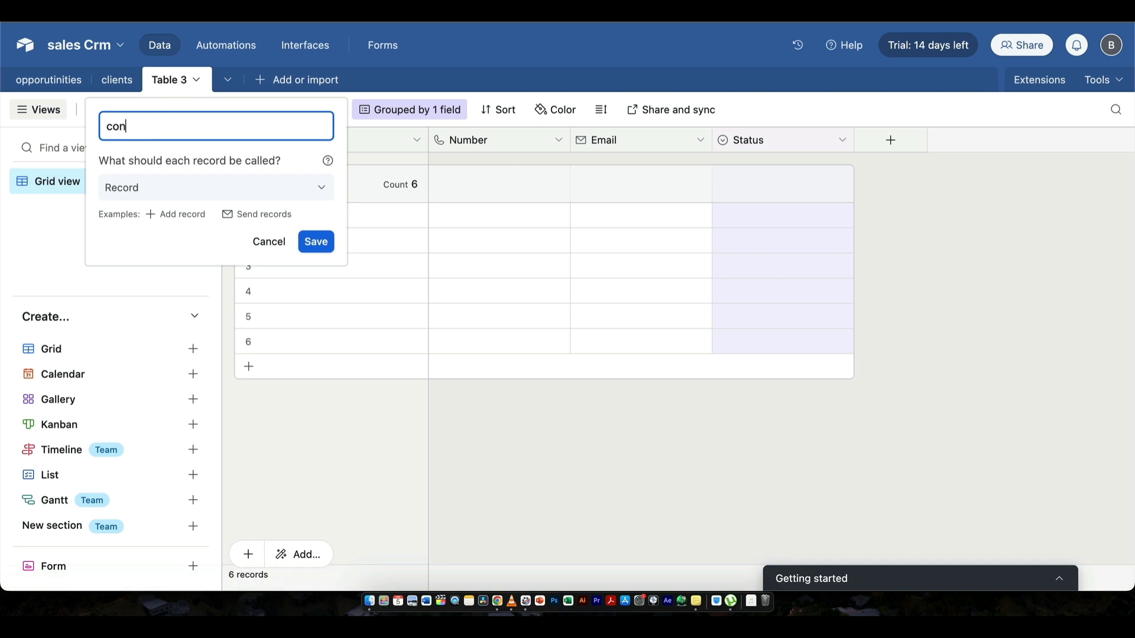
{"action": "type", "text": "tacts"}
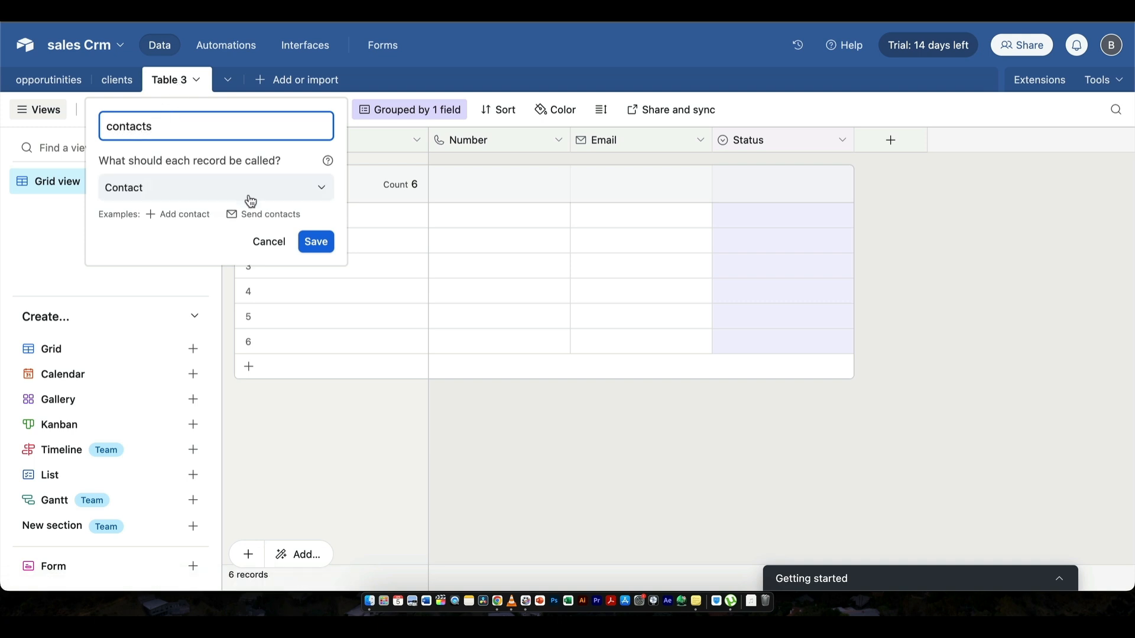
{"action": "left_click", "coordinate": [318, 241]}
Open the "opporutinities" table and examine its Assignee and Status fields
{"action": "left_click", "coordinate": [53, 80]}
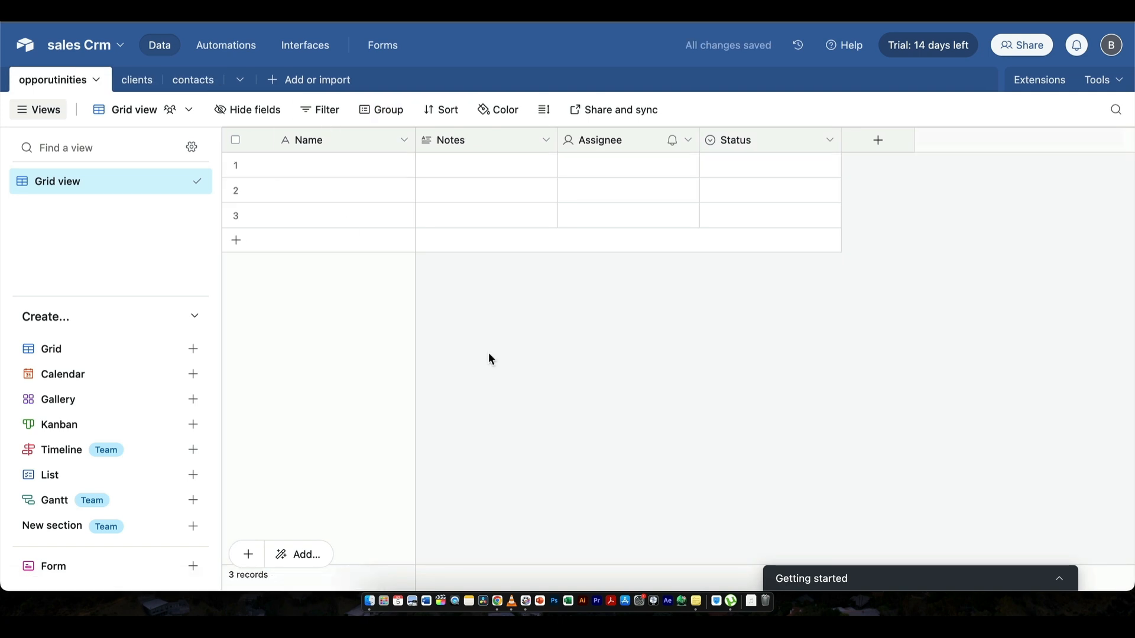
{"action": "left_click", "coordinate": [799, 140]}
{"action": "left_click", "coordinate": [827, 140]}
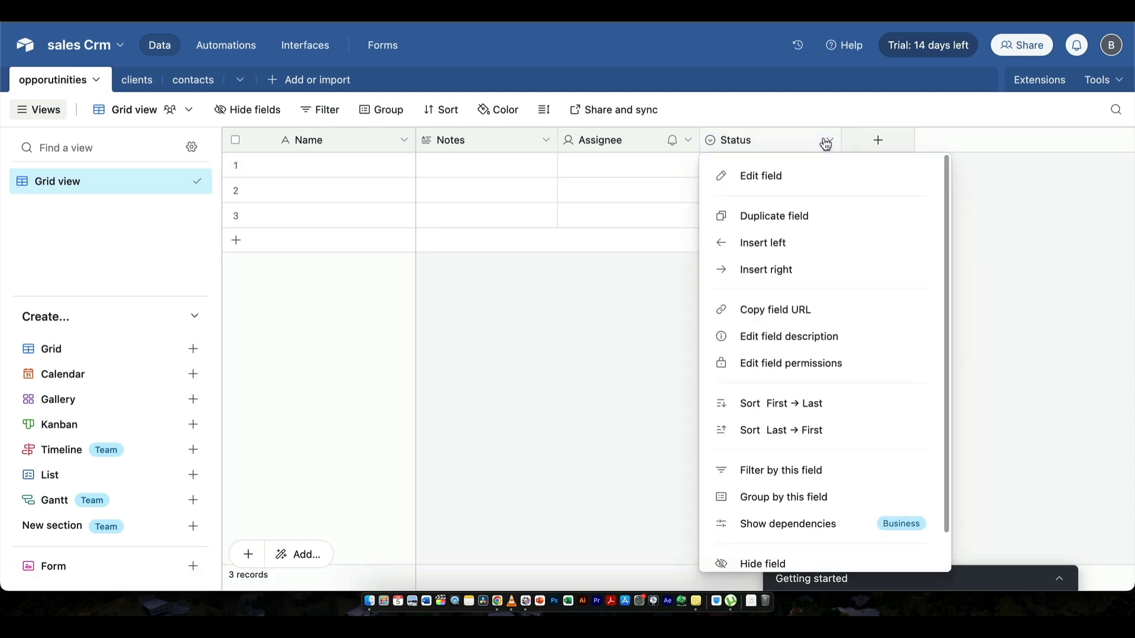
{"action": "key", "text": "Escape"}
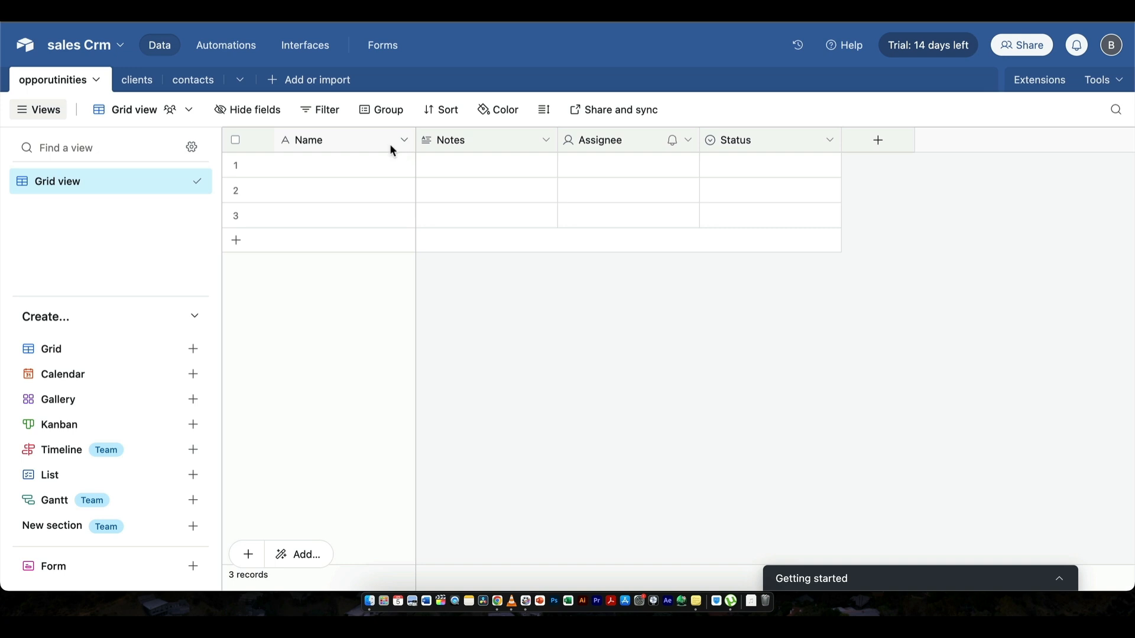
{"action": "left_click", "coordinate": [596, 139]}
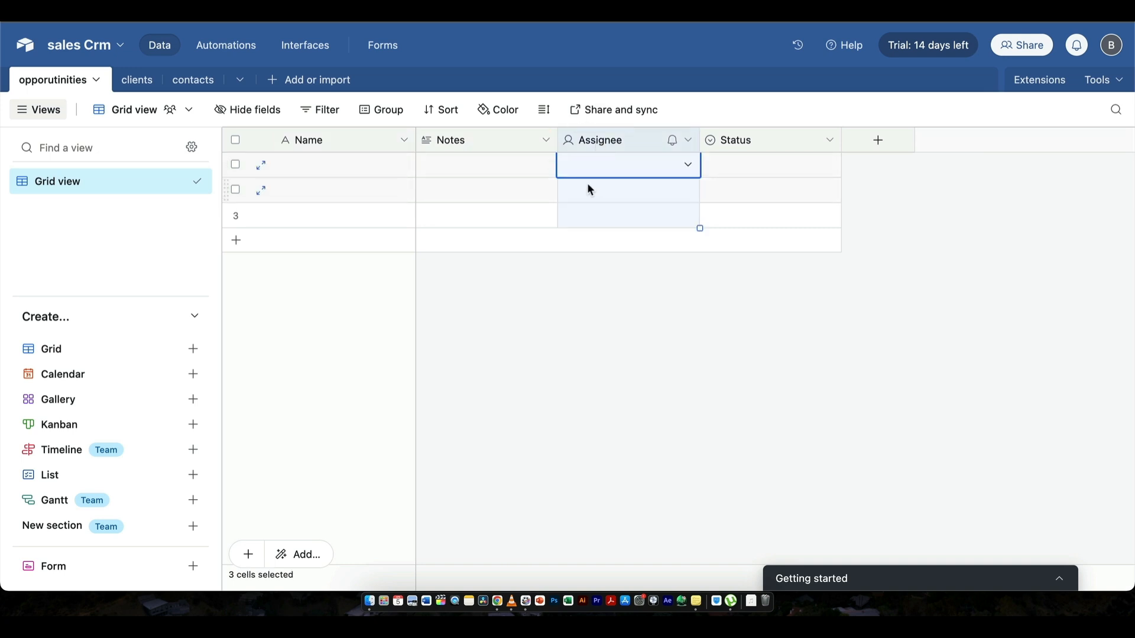
{"action": "left_click", "coordinate": [763, 147]}
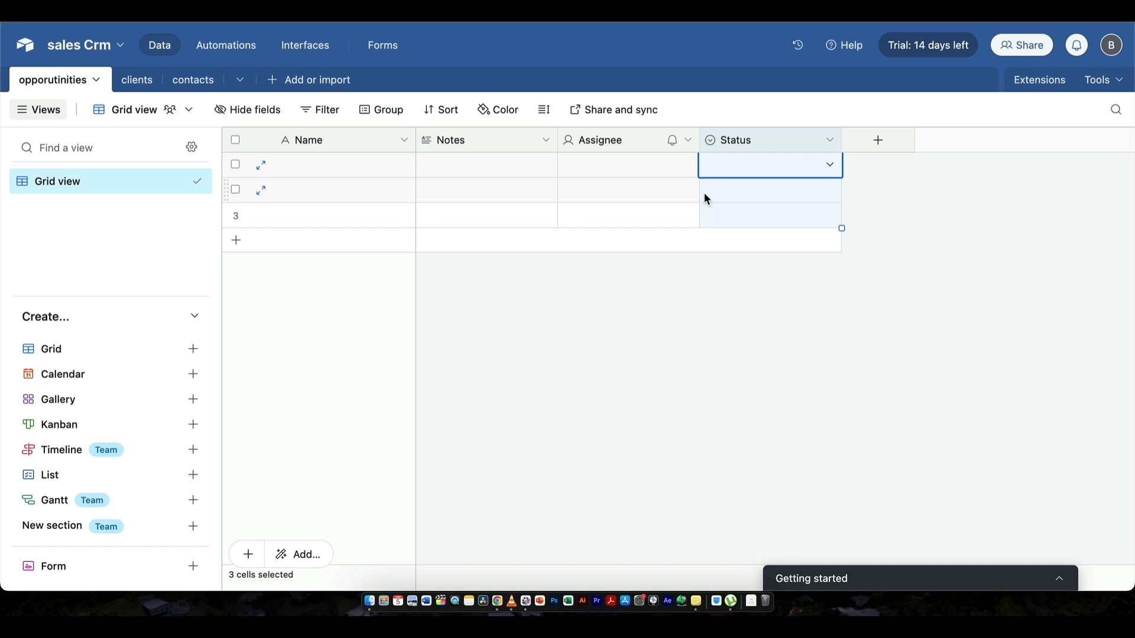
{"action": "left_click", "coordinate": [792, 184]}
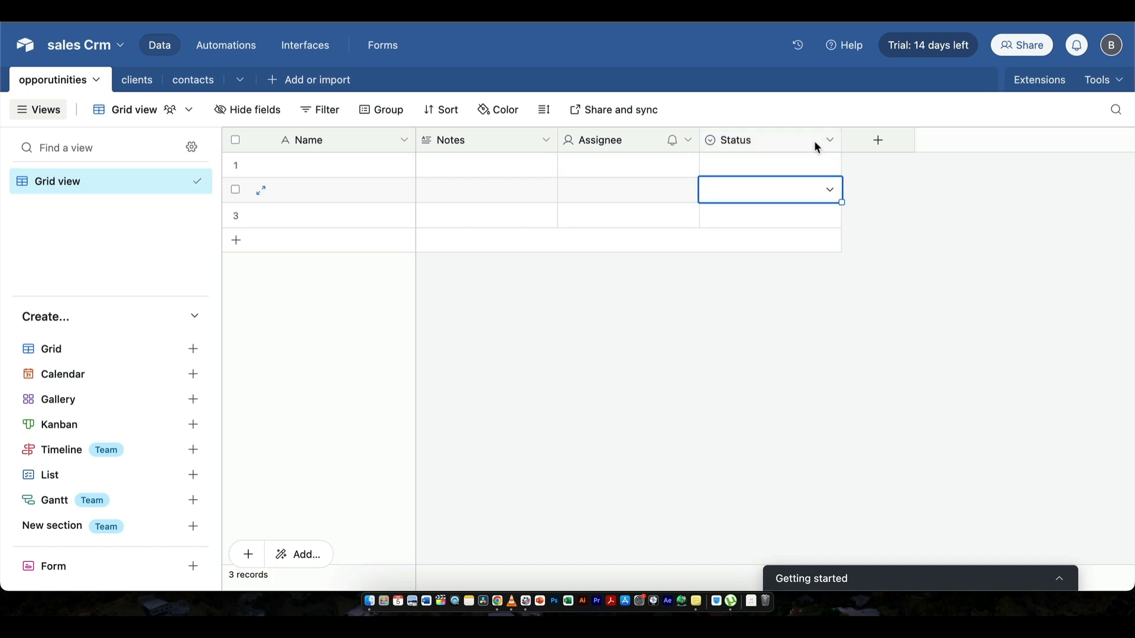
{"action": "left_click", "coordinate": [764, 141]}
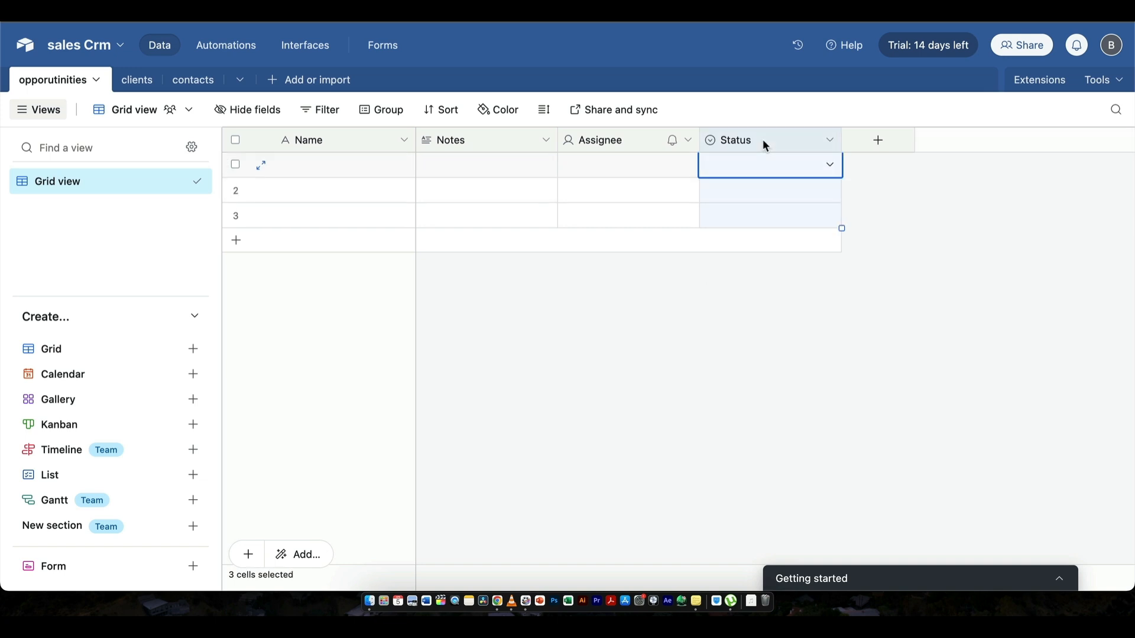
Open the Status field of the "opporutinities" table for editing and rename its Todo option as "Lead"
{"action": "left_click", "coordinate": [831, 142]}
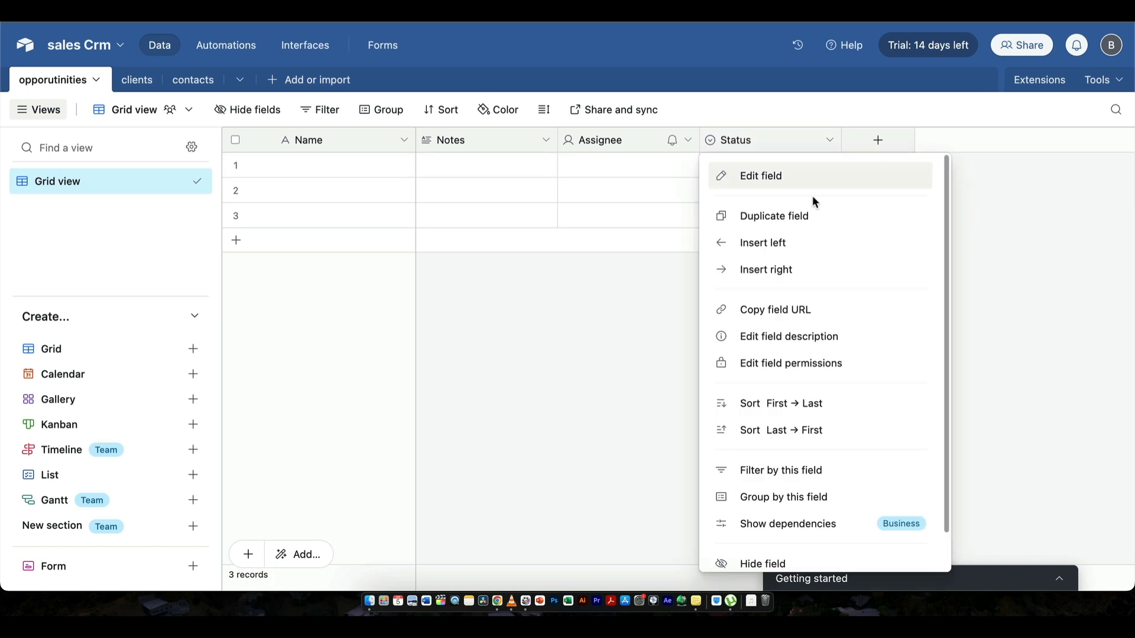
{"action": "left_click", "coordinate": [809, 178]}
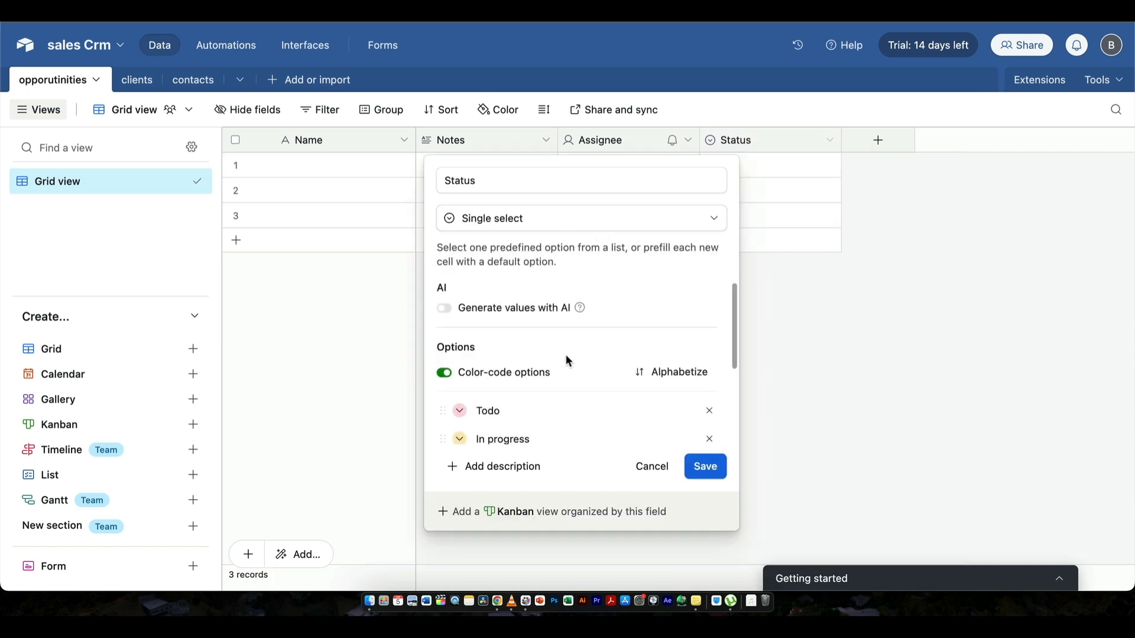
{"action": "scroll", "coordinate": [566, 353], "scroll_direction": "down", "scroll_amount": 2}
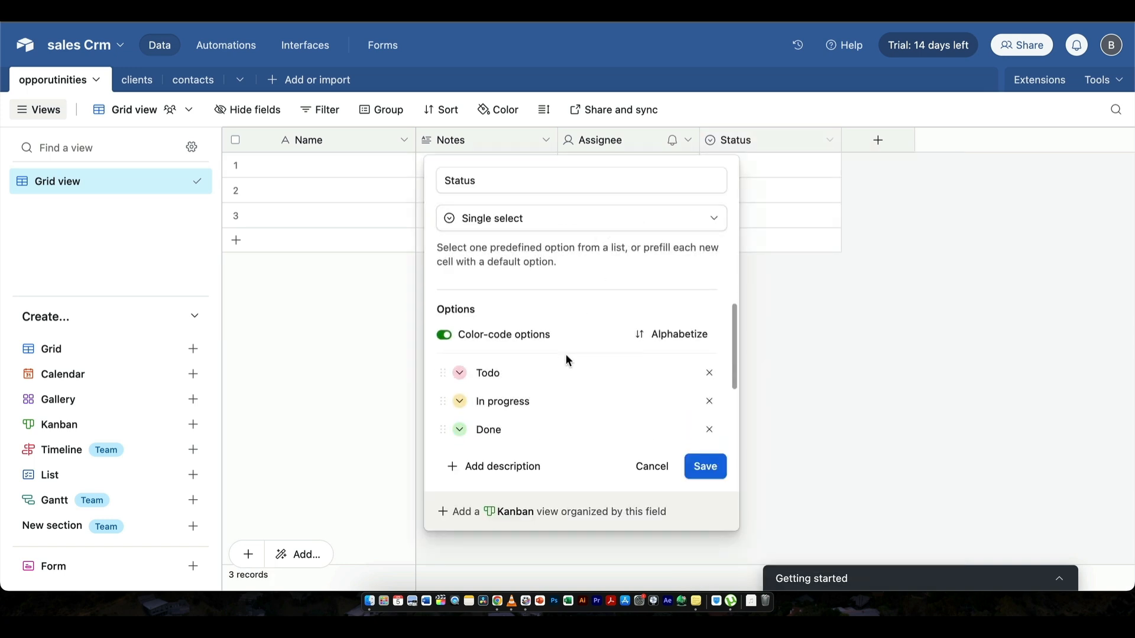
{"action": "left_click", "coordinate": [646, 375]}
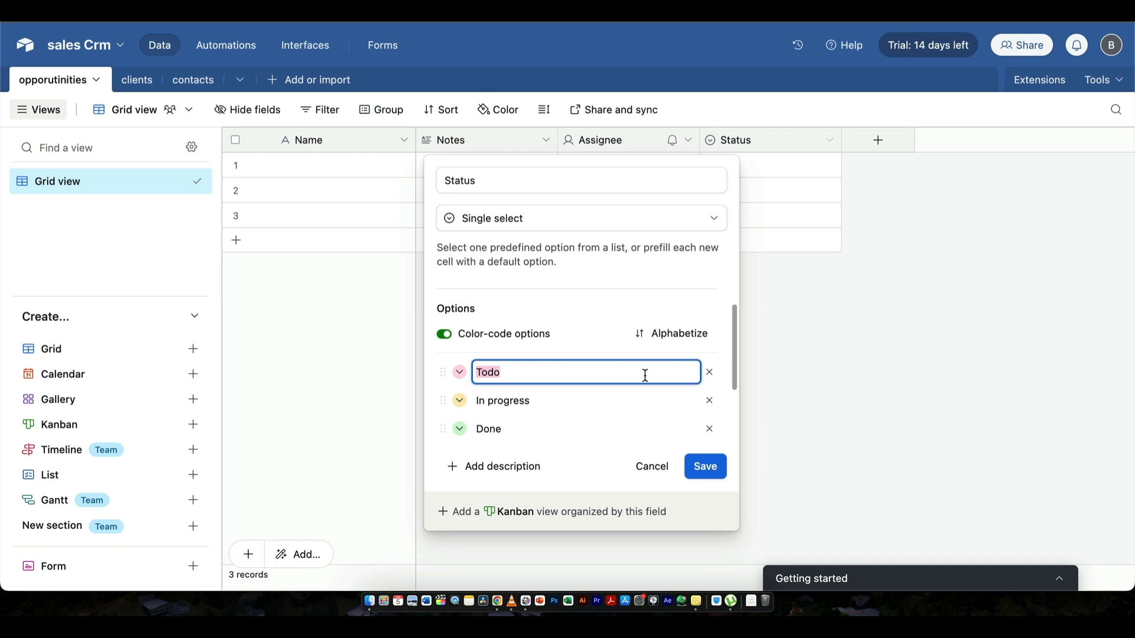
{"action": "type", "text": "Lead"}
{"action": "left_click", "coordinate": [621, 400]}
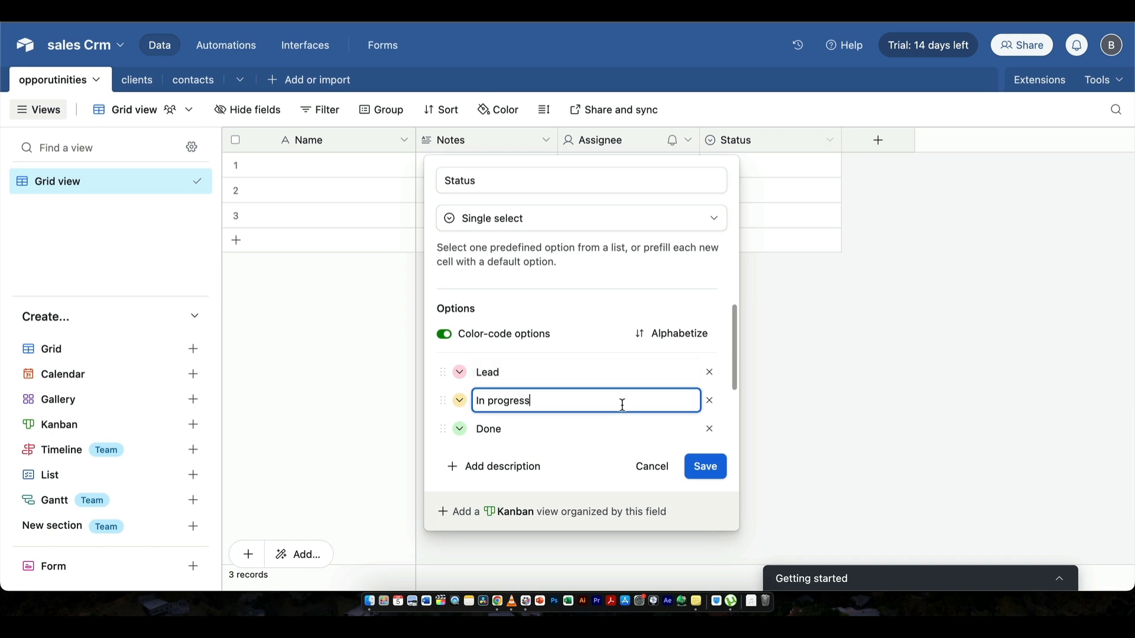
{"action": "left_click", "coordinate": [580, 426]}
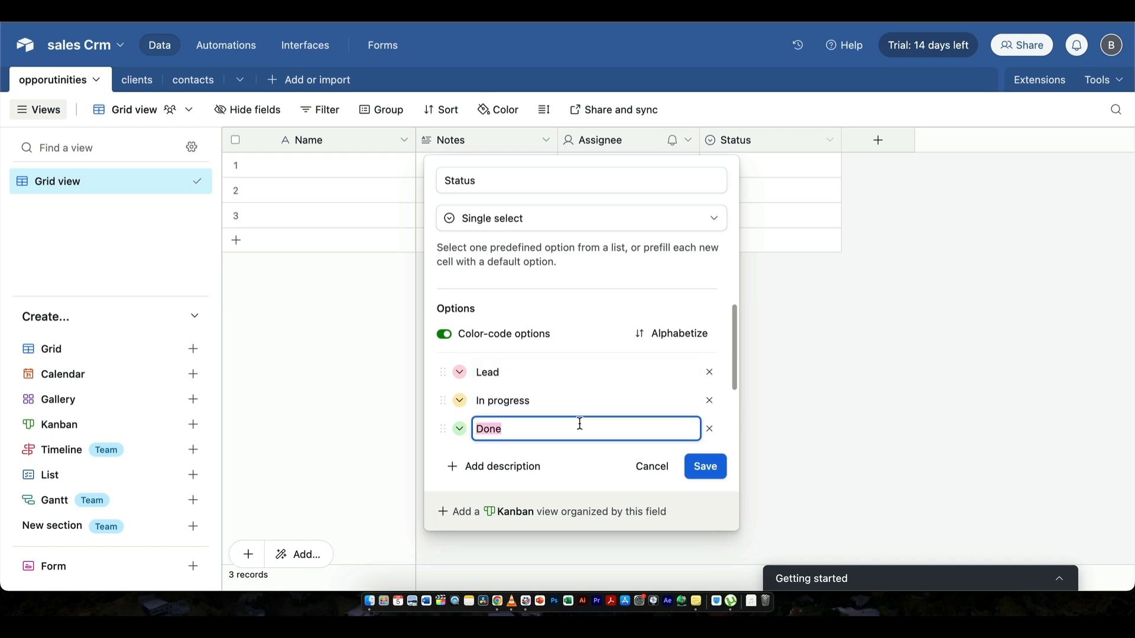
Rename the first Status option as "Cancelled" and the Done option as "Lead", and save the field
{"action": "left_click", "coordinate": [589, 371]}
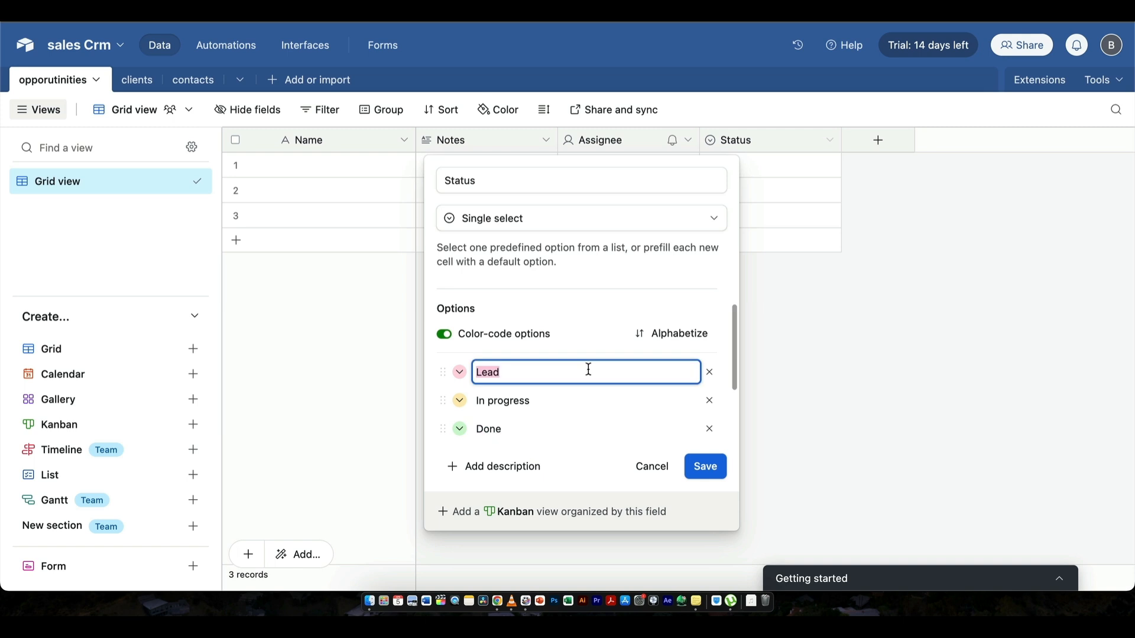
{"action": "type", "text": "N"}
{"action": "type", "text": "ancled"}
{"action": "type", "text": "led"}
{"action": "left_click", "coordinate": [561, 427]}
{"action": "type", "text": "Lead"}
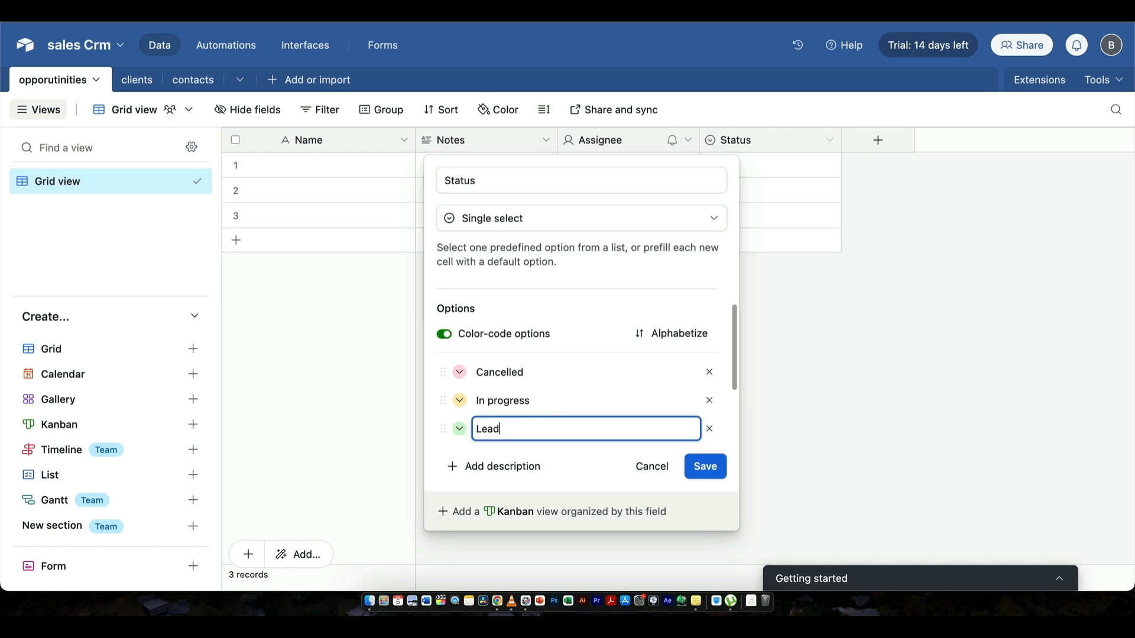
{"action": "left_click", "coordinate": [703, 474]}
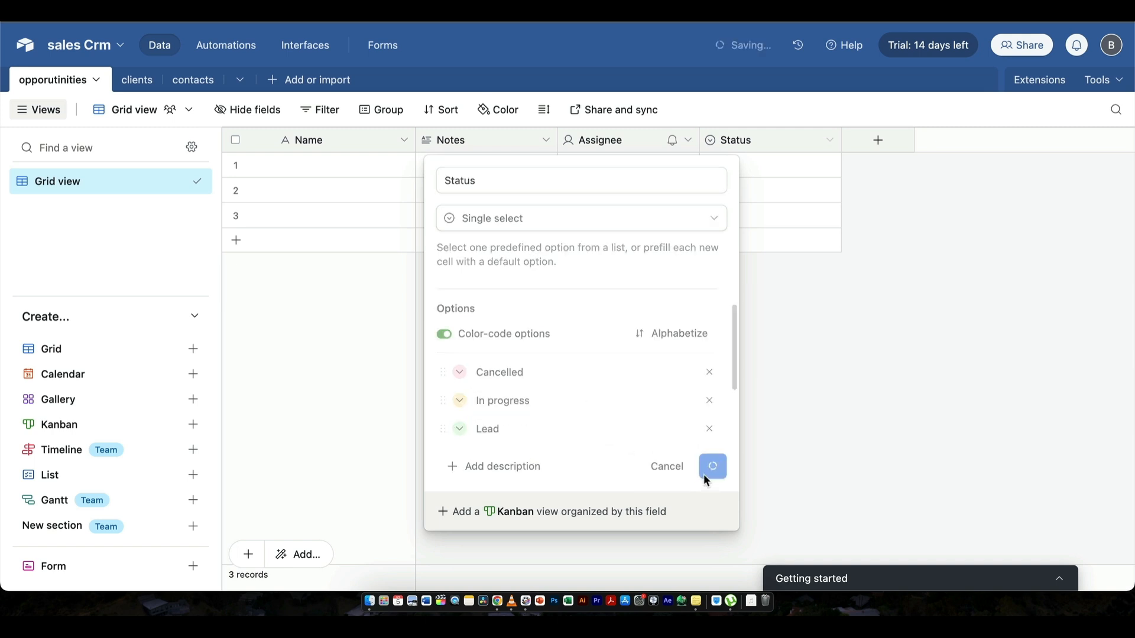
Name the first record "CustomerA" and set its Status to Lead
{"action": "left_click", "coordinate": [761, 168]}
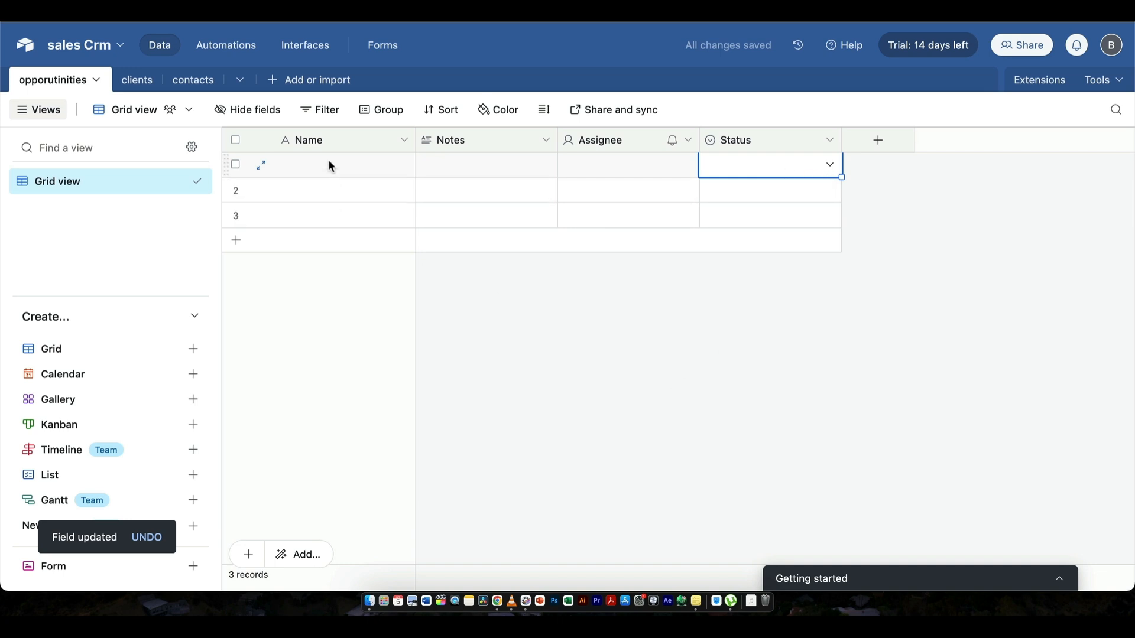
{"action": "left_click", "coordinate": [364, 169]}
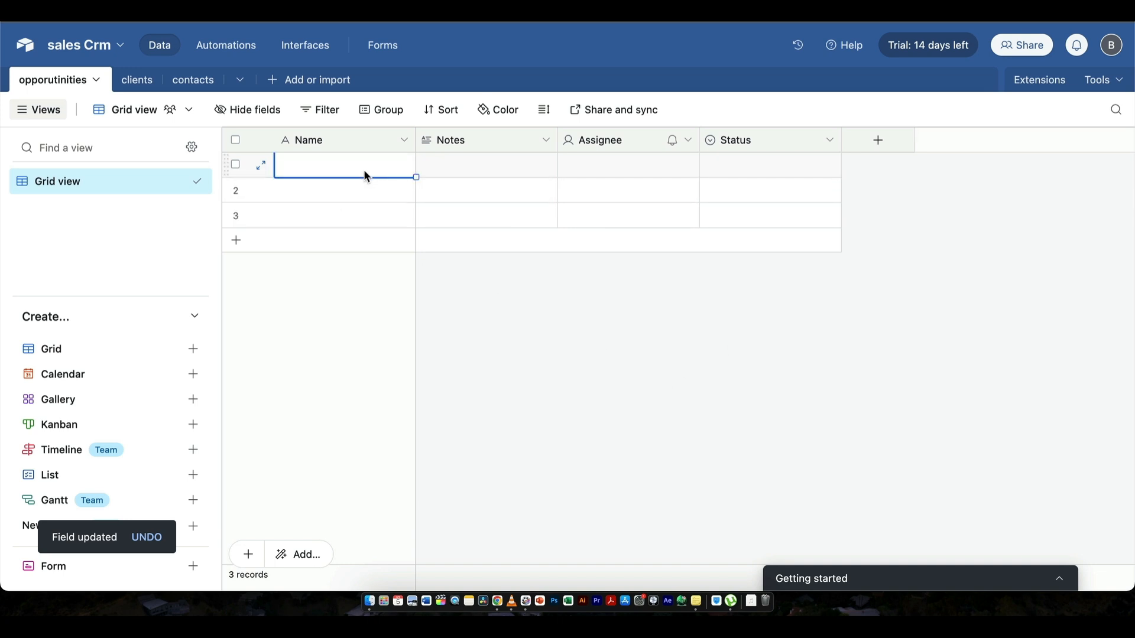
{"action": "type", "text": "CustomerA"}
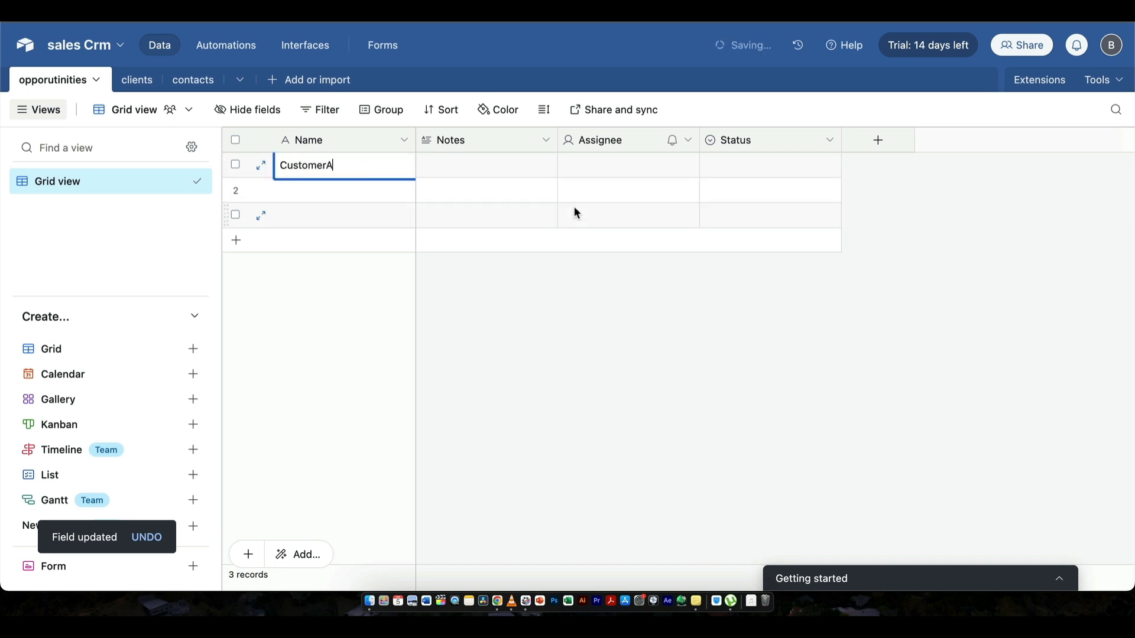
{"action": "left_click", "coordinate": [715, 342]}
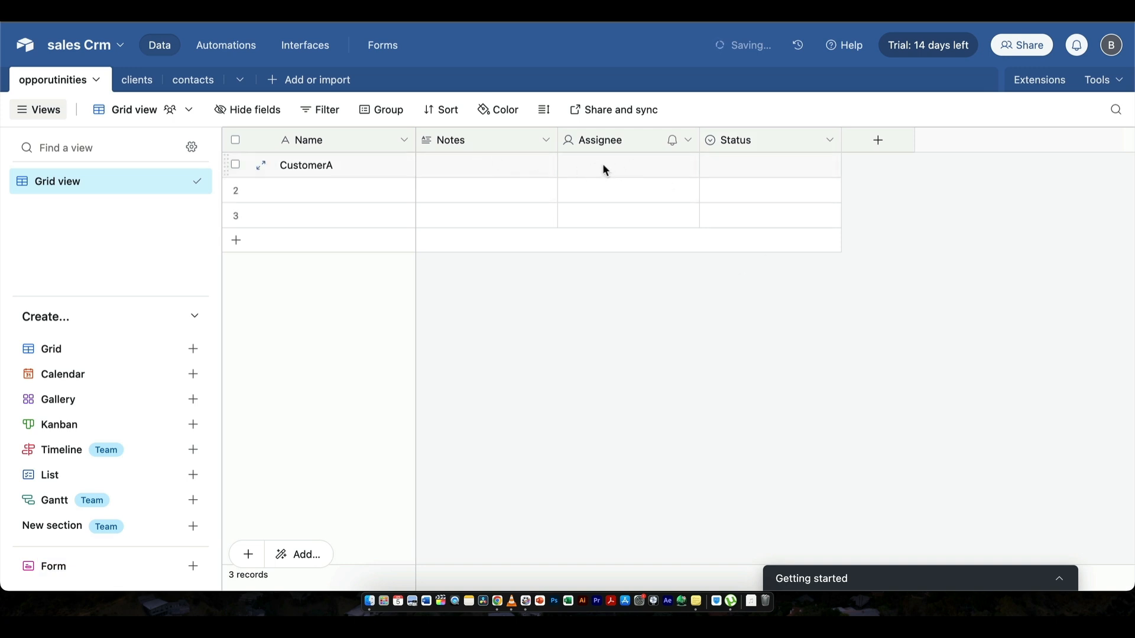
{"action": "left_click", "coordinate": [743, 168]}
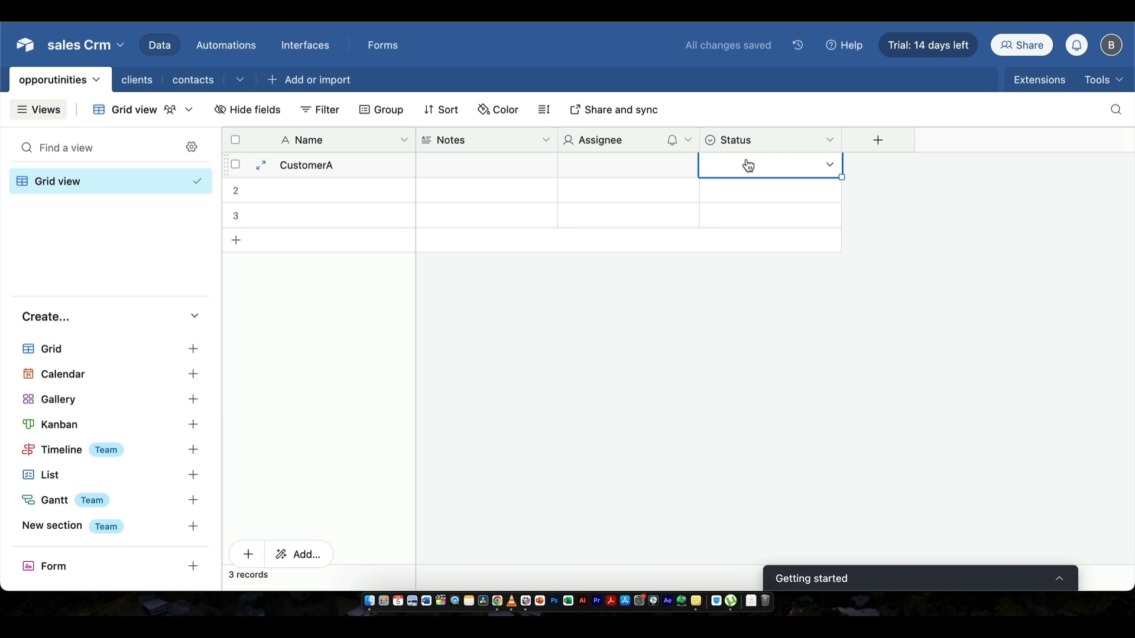
{"action": "left_click", "coordinate": [829, 170]}
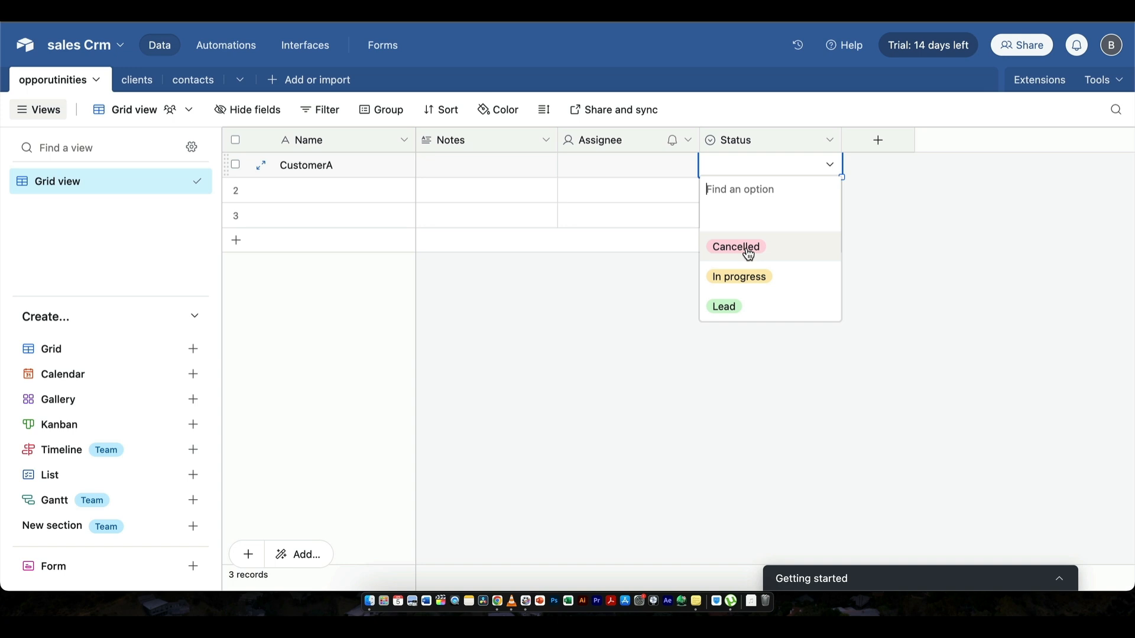
{"action": "left_click", "coordinate": [725, 306]}
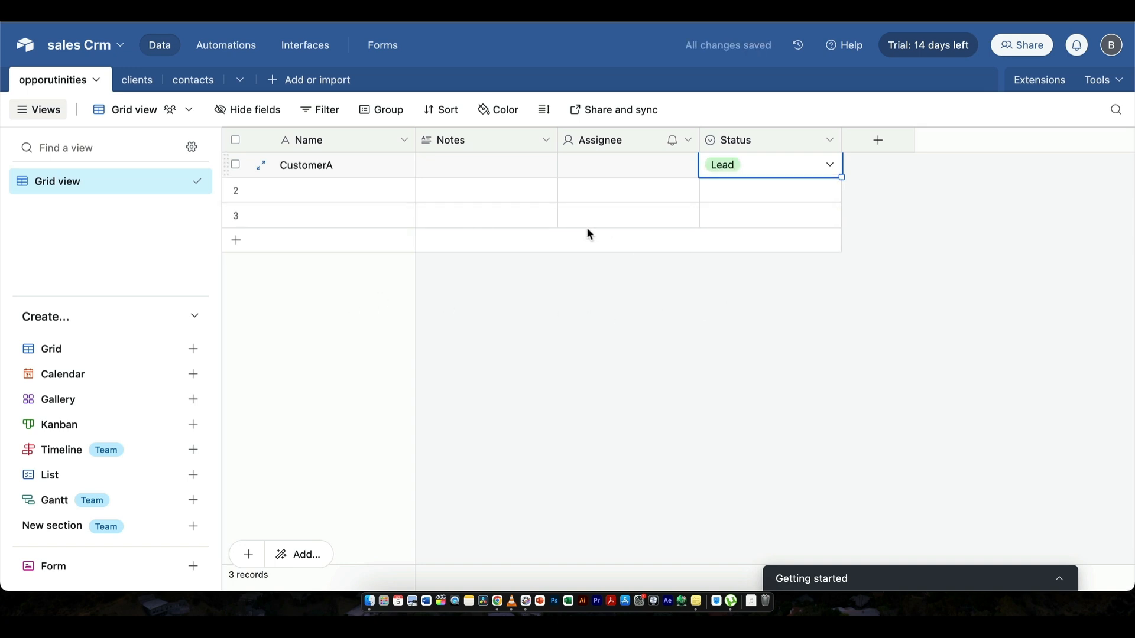
Examine the Status field's options and the list of available field types without changing the field
{"action": "left_click", "coordinate": [814, 145]}
{"action": "left_click", "coordinate": [829, 140]}
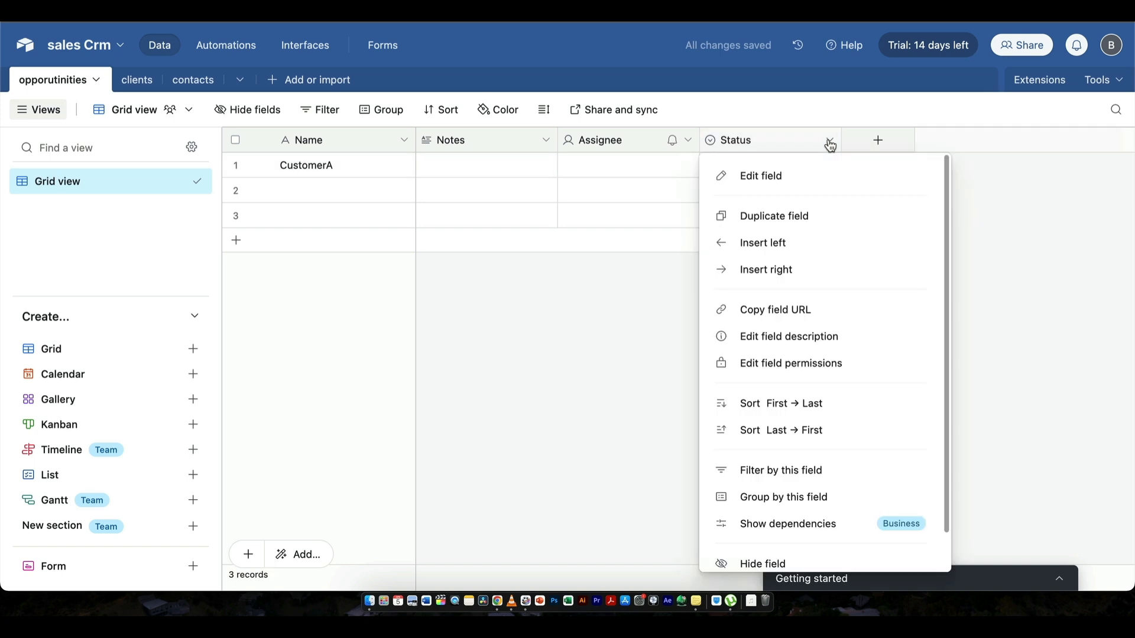
{"action": "left_click", "coordinate": [799, 179]}
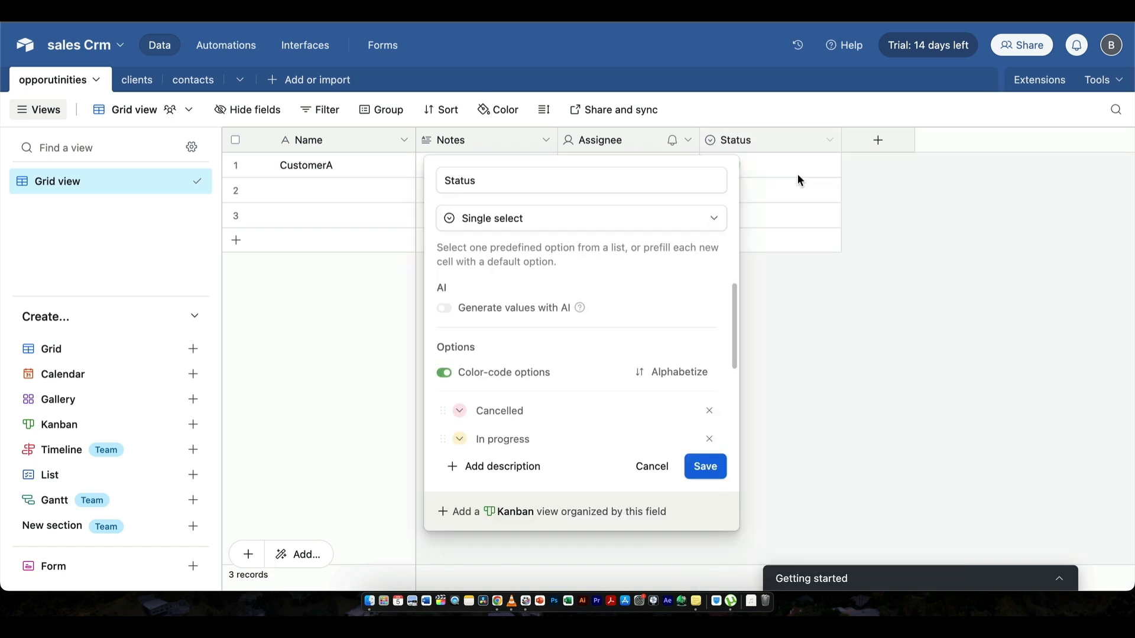
{"action": "left_click", "coordinate": [643, 178]}
{"action": "left_click", "coordinate": [643, 218]}
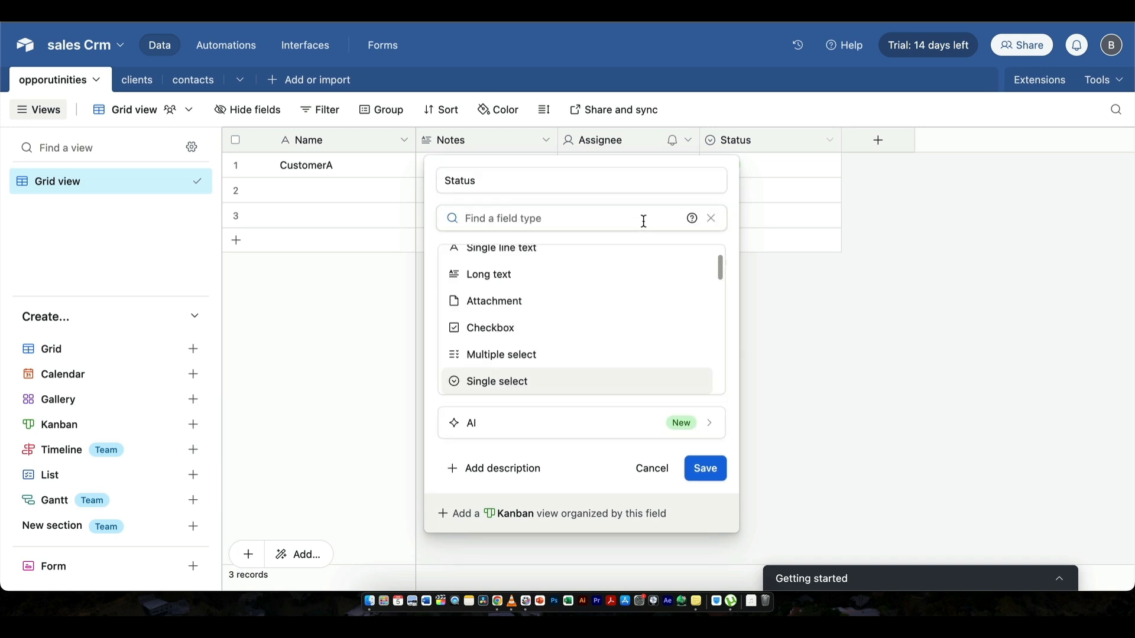
{"action": "left_click", "coordinate": [644, 220]}
{"action": "scroll", "coordinate": [605, 319], "scroll_direction": "down", "scroll_amount": 4}
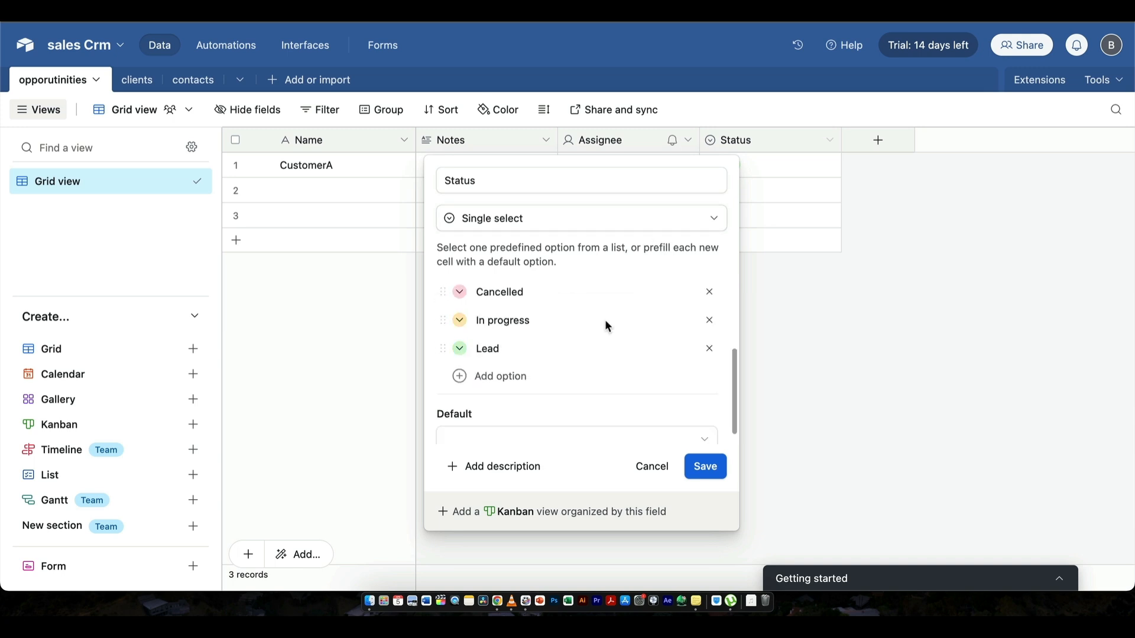
{"action": "scroll", "coordinate": [605, 319], "scroll_direction": "up", "scroll_amount": 4}
{"action": "left_click", "coordinate": [639, 230]}
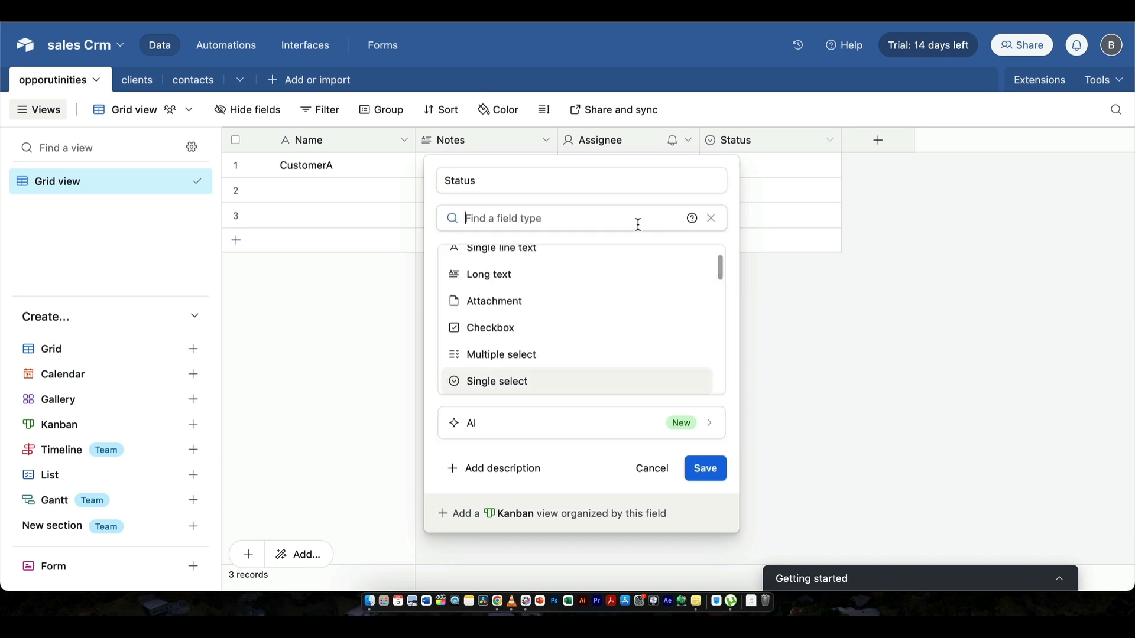
{"action": "scroll", "coordinate": [578, 343], "scroll_direction": "down", "scroll_amount": 10}
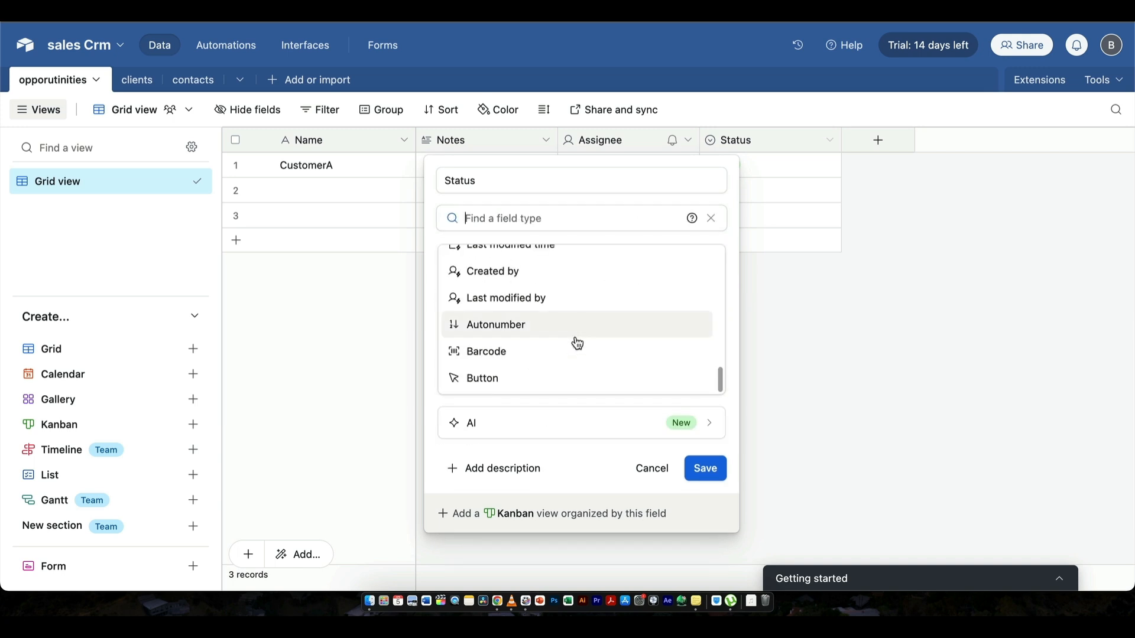
{"action": "scroll", "coordinate": [578, 343], "scroll_direction": "up", "scroll_amount": 3}
{"action": "scroll", "coordinate": [578, 344], "scroll_direction": "up", "scroll_amount": 10}
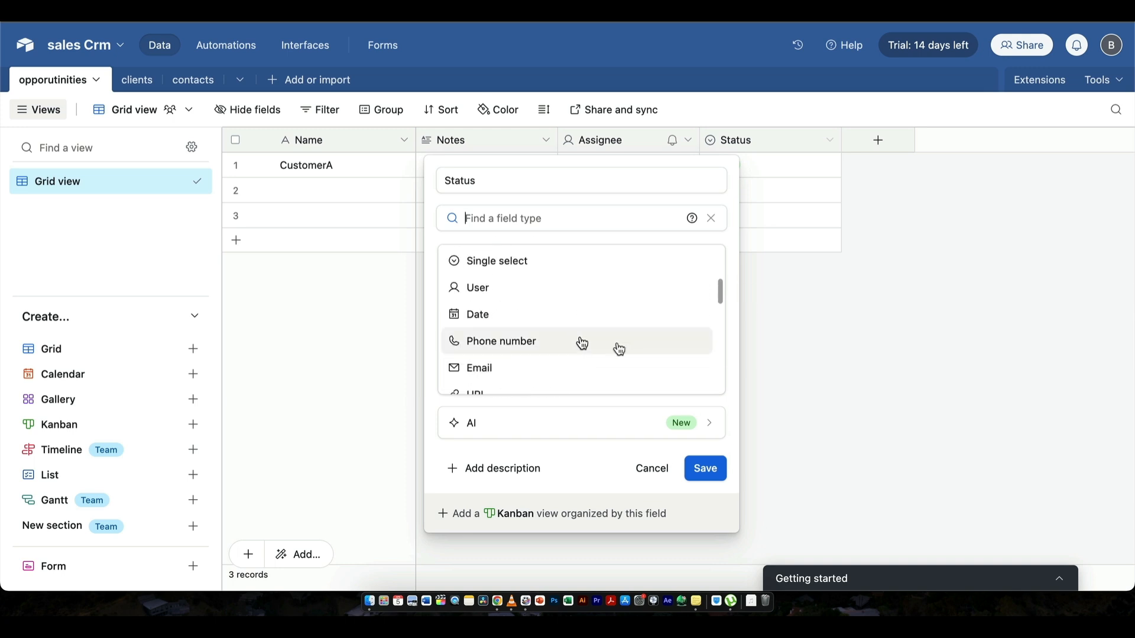
{"action": "scroll", "coordinate": [618, 348], "scroll_direction": "down", "scroll_amount": 3}
{"action": "scroll", "coordinate": [621, 348], "scroll_direction": "down", "scroll_amount": 1}
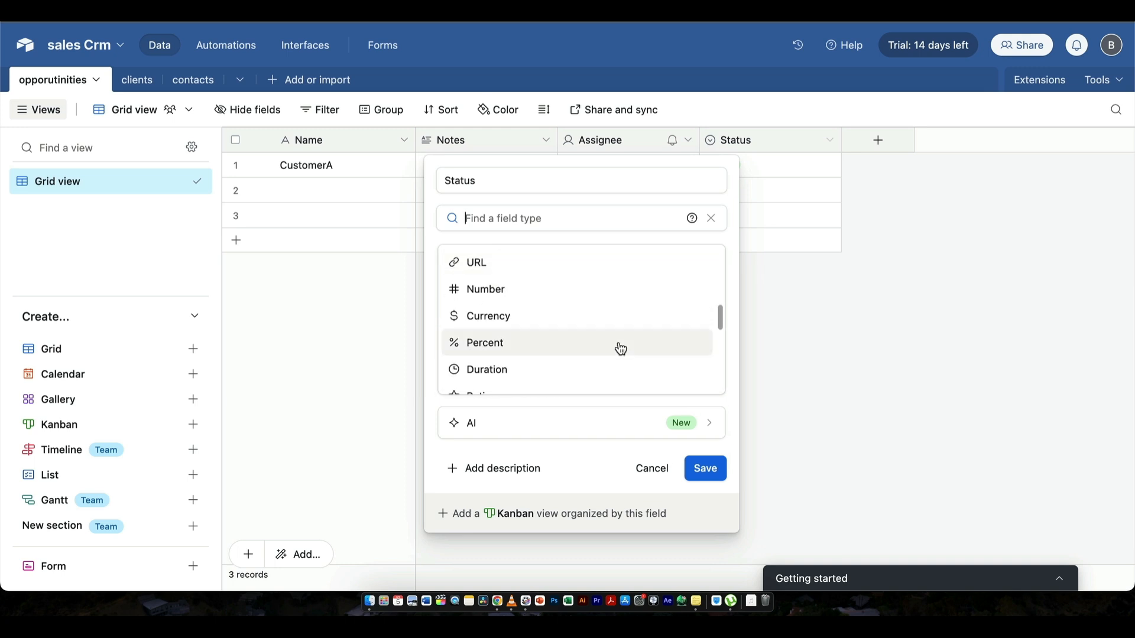
{"action": "left_click", "coordinate": [824, 394]}
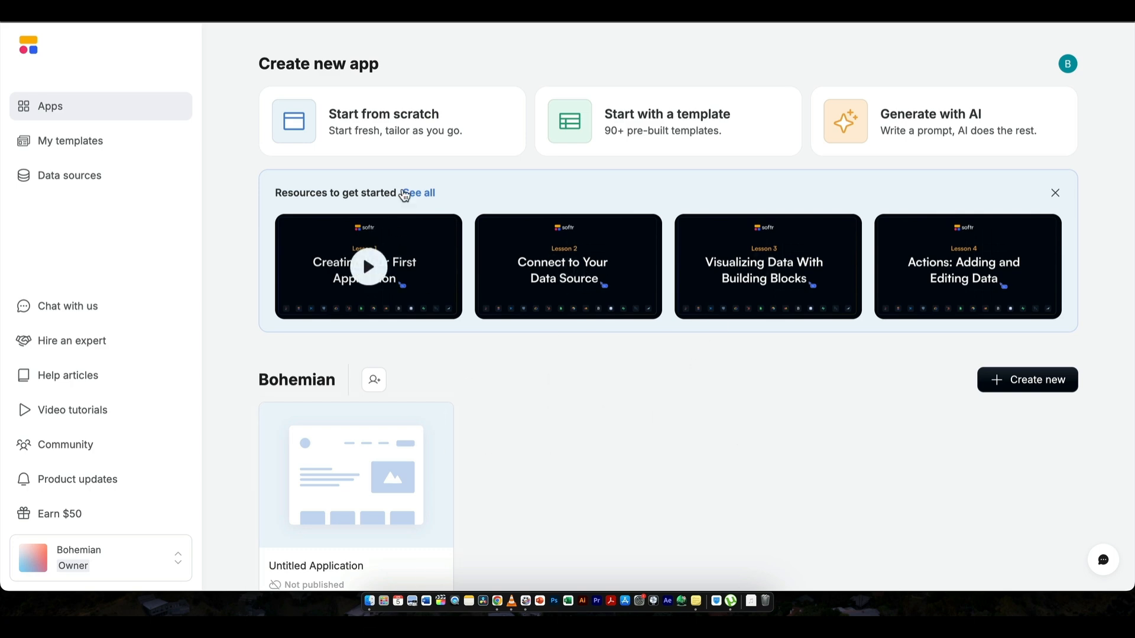
Switch to Softr and create an app from scratch, choosing to connect its data source later
{"action": "left_click", "coordinate": [407, 137]}
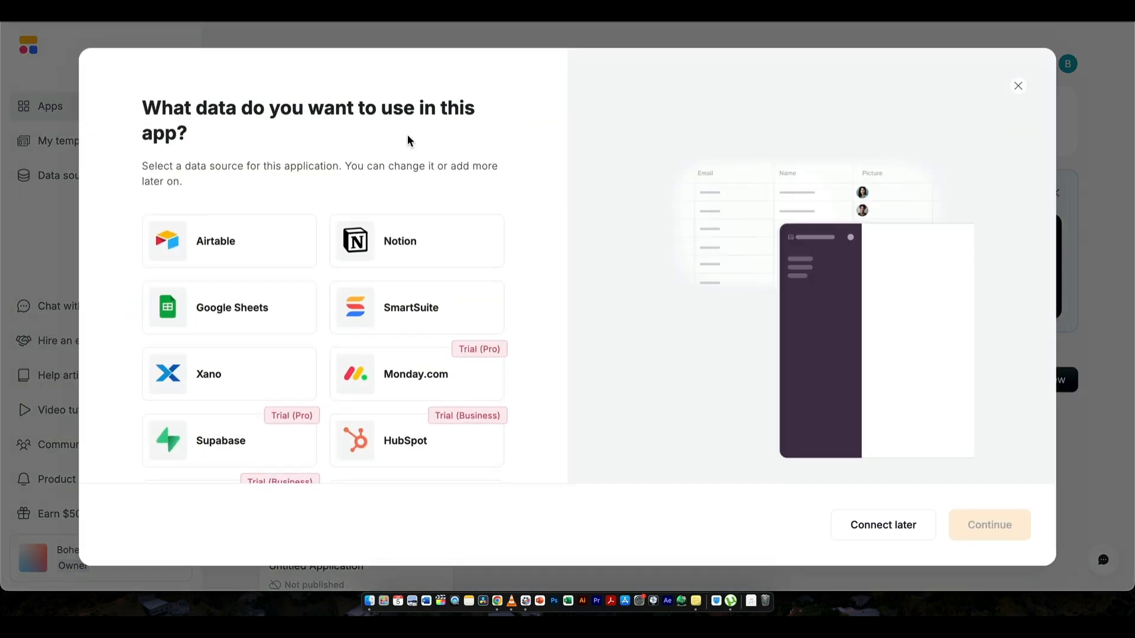
{"action": "left_click", "coordinate": [223, 259]}
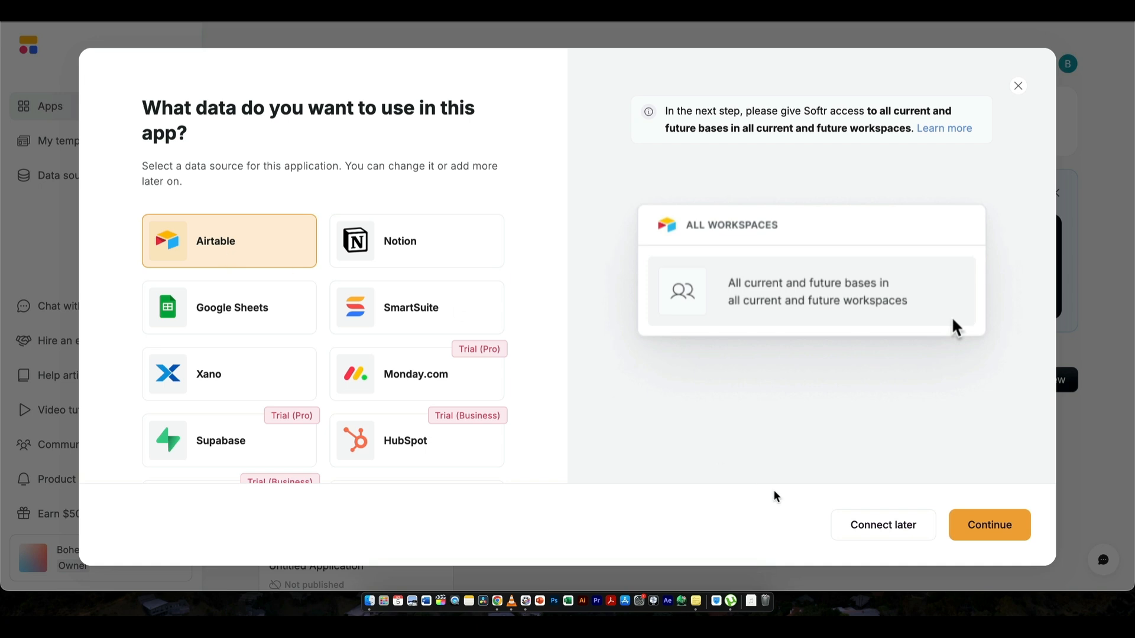
{"action": "left_click", "coordinate": [905, 531]}
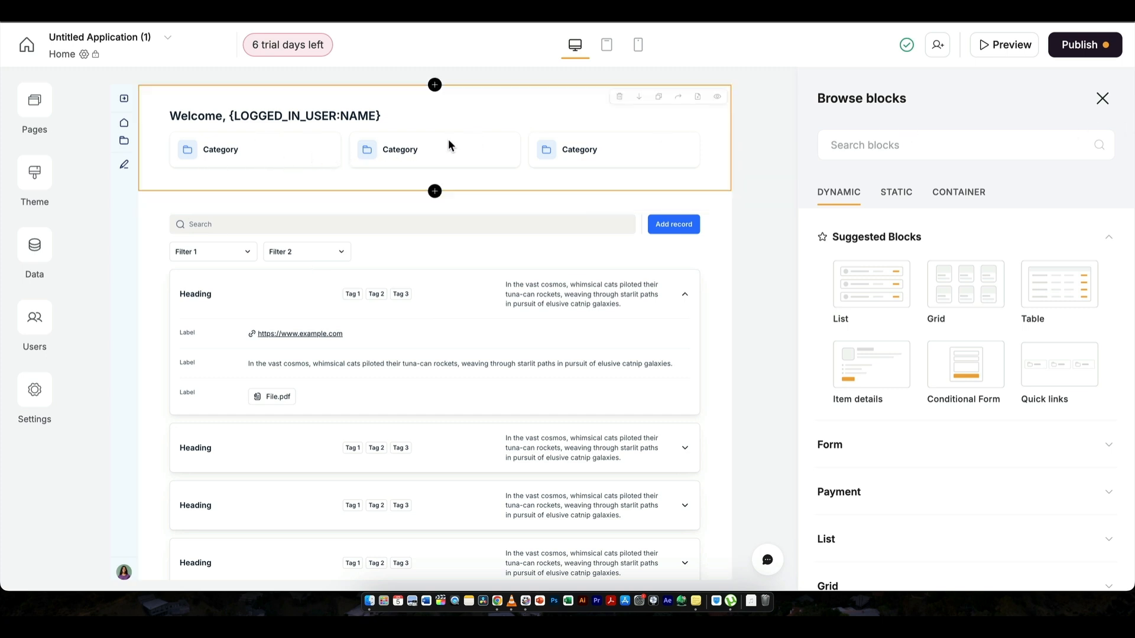
Connect Airtable as a Softr data source, granting access to all current and future bases in My First Workspace
{"action": "left_click", "coordinate": [19, 52]}
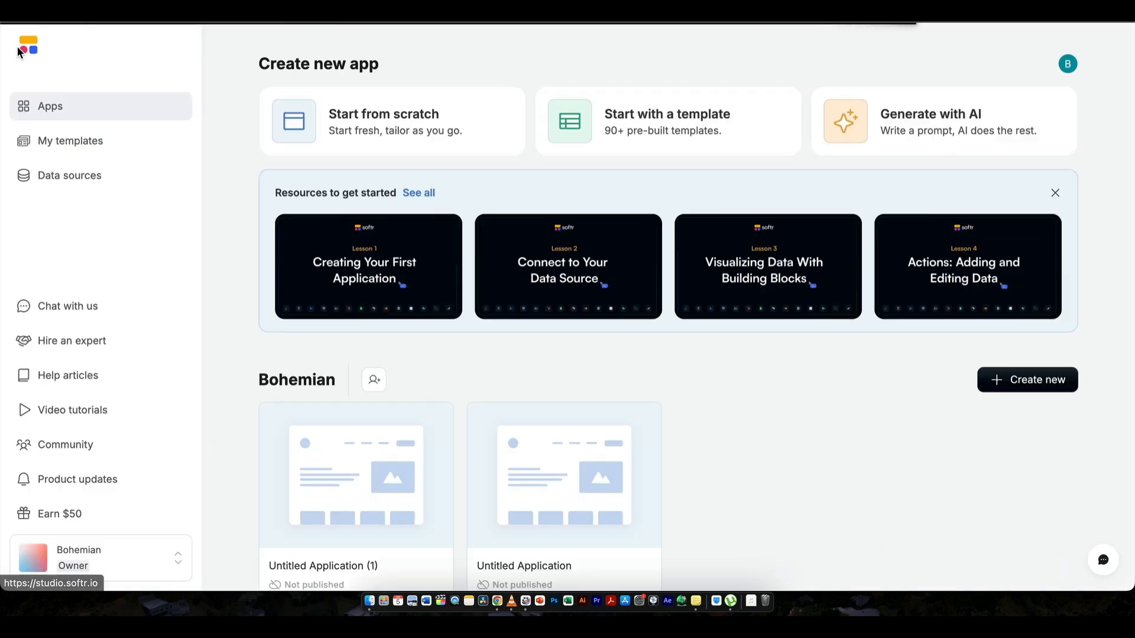
{"action": "left_click", "coordinate": [103, 186]}
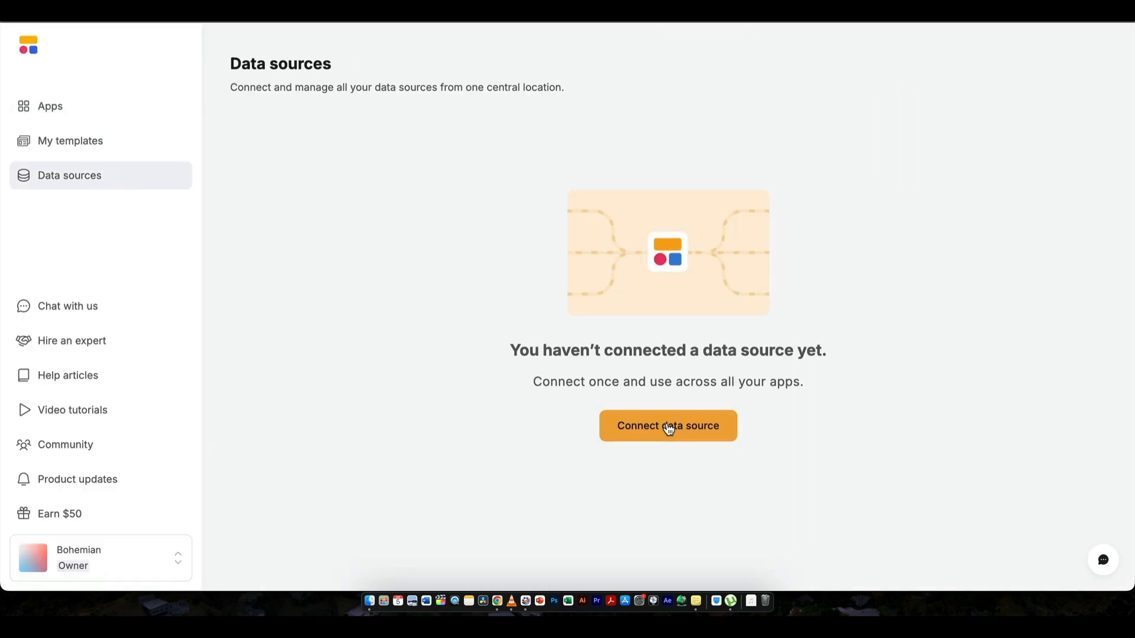
{"action": "left_click", "coordinate": [665, 431]}
{"action": "left_click", "coordinate": [984, 540]}
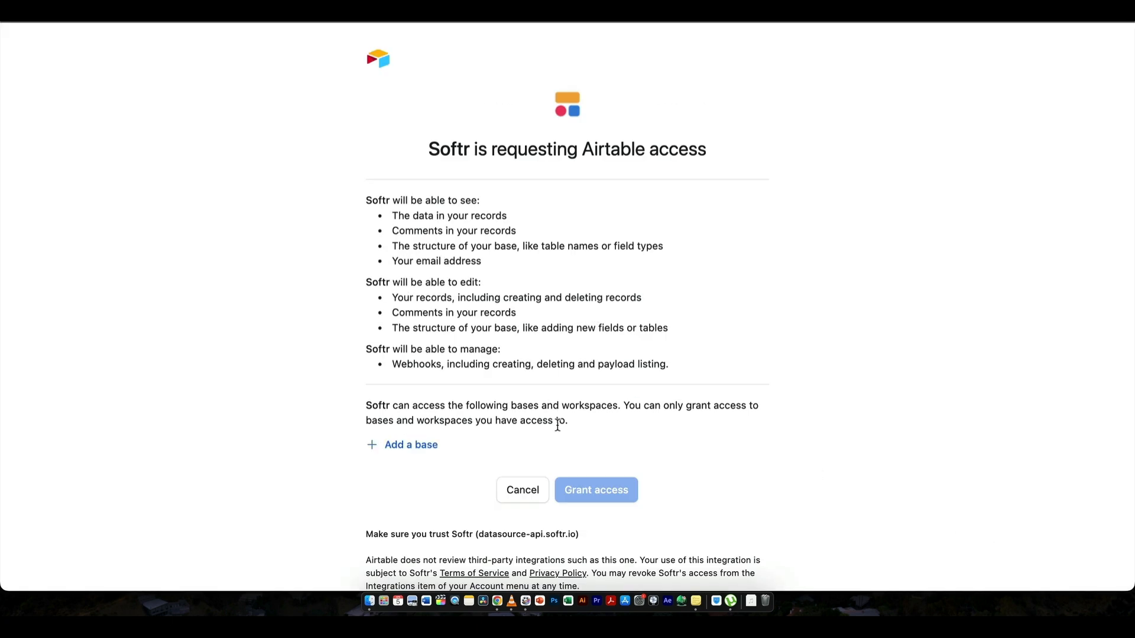
{"action": "left_click", "coordinate": [425, 452]}
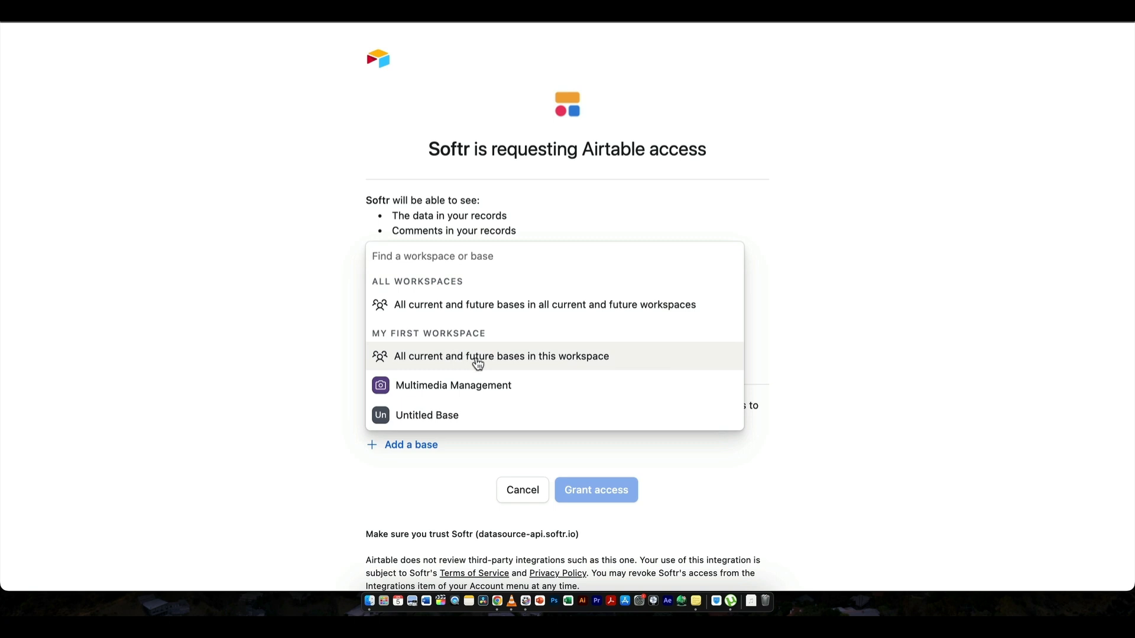
{"action": "left_click", "coordinate": [478, 361]}
{"action": "left_click", "coordinate": [582, 538]}
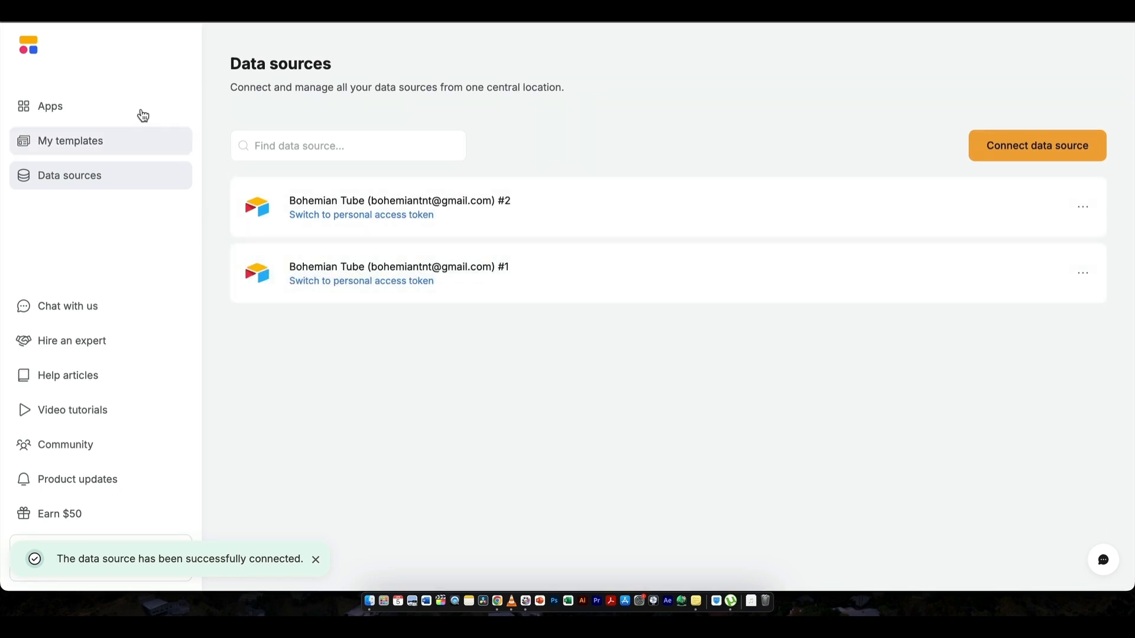
Start another Softr app from scratch with Airtable as its data source and the sales Crm base for generating pages
{"action": "left_click", "coordinate": [112, 107]}
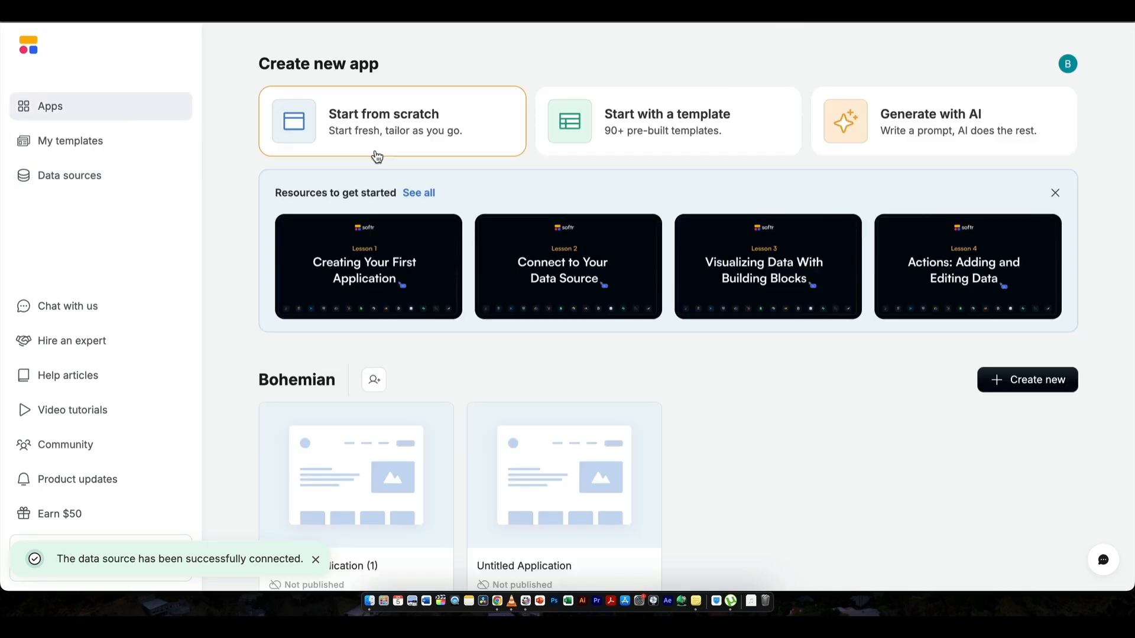
{"action": "left_click", "coordinate": [455, 118]}
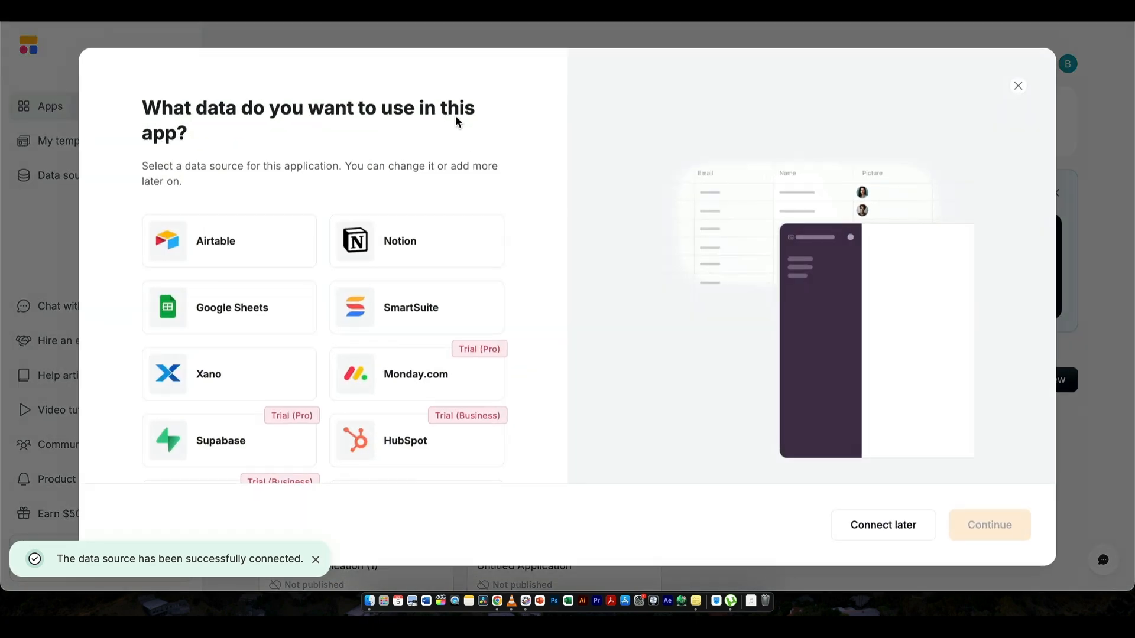
{"action": "left_click", "coordinate": [220, 247]}
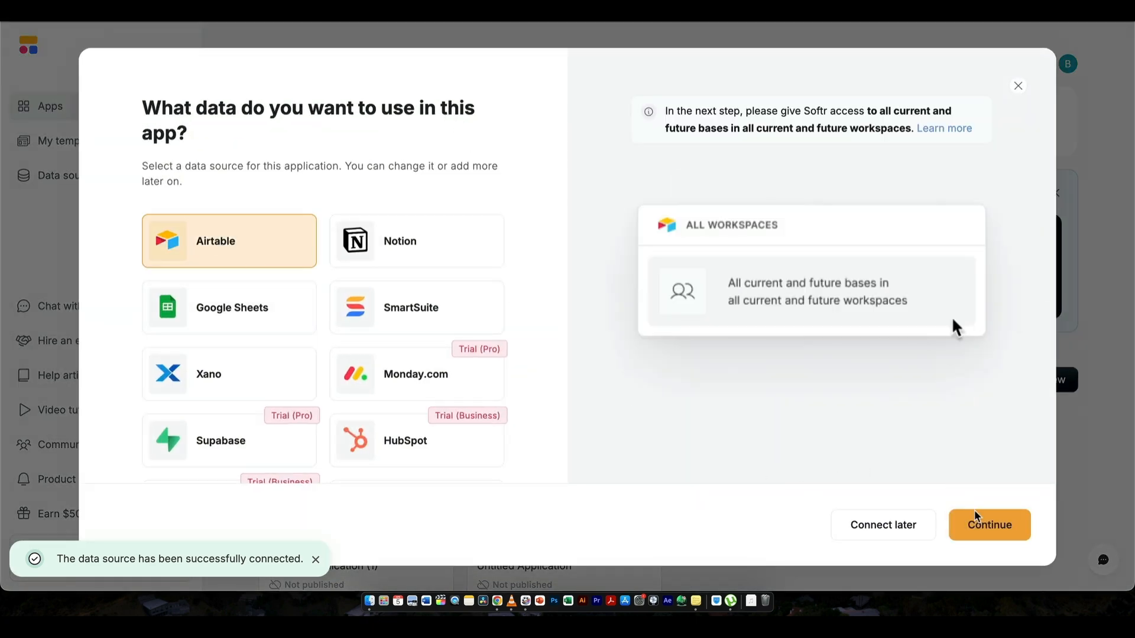
{"action": "left_click", "coordinate": [978, 526]}
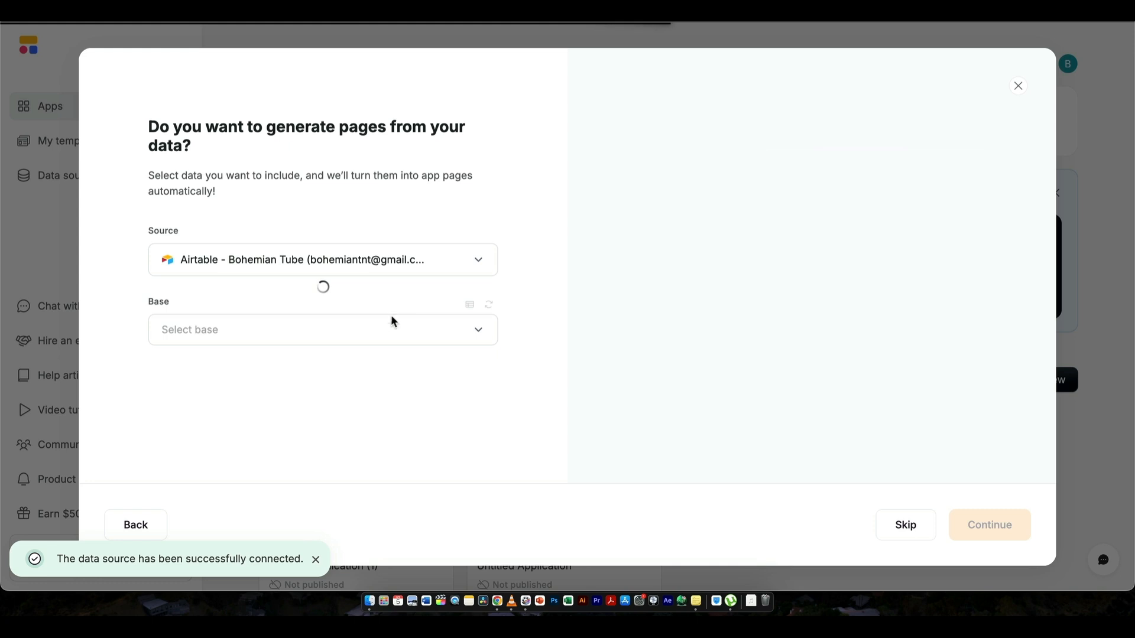
{"action": "left_click", "coordinate": [380, 331]}
{"action": "left_click", "coordinate": [425, 332]}
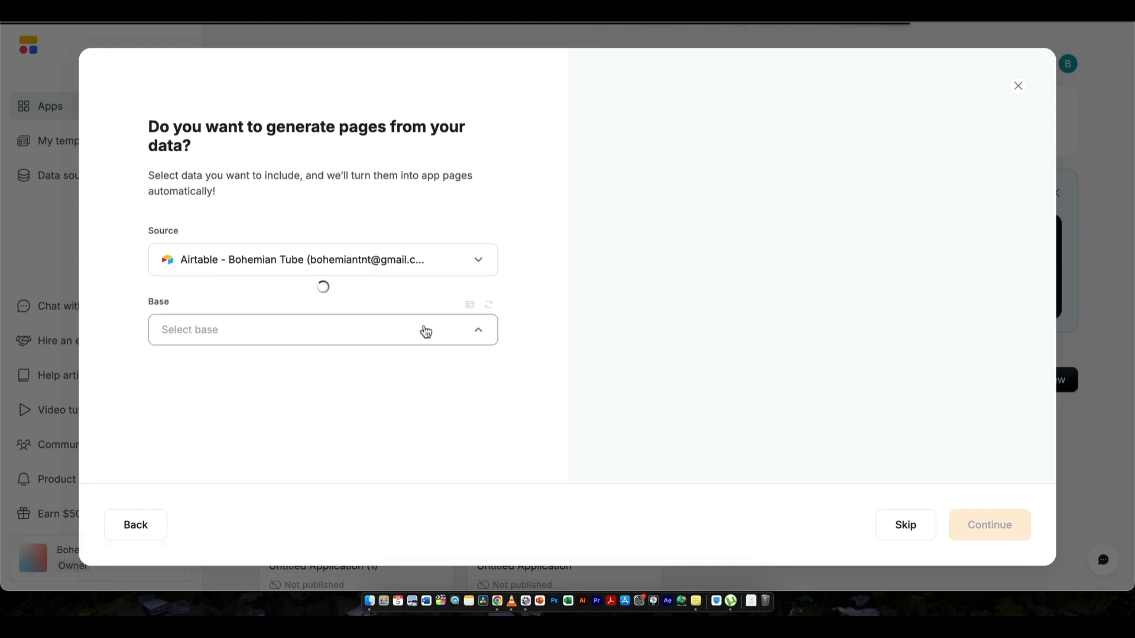
{"action": "left_click", "coordinate": [430, 262]}
{"action": "left_click", "coordinate": [347, 313]}
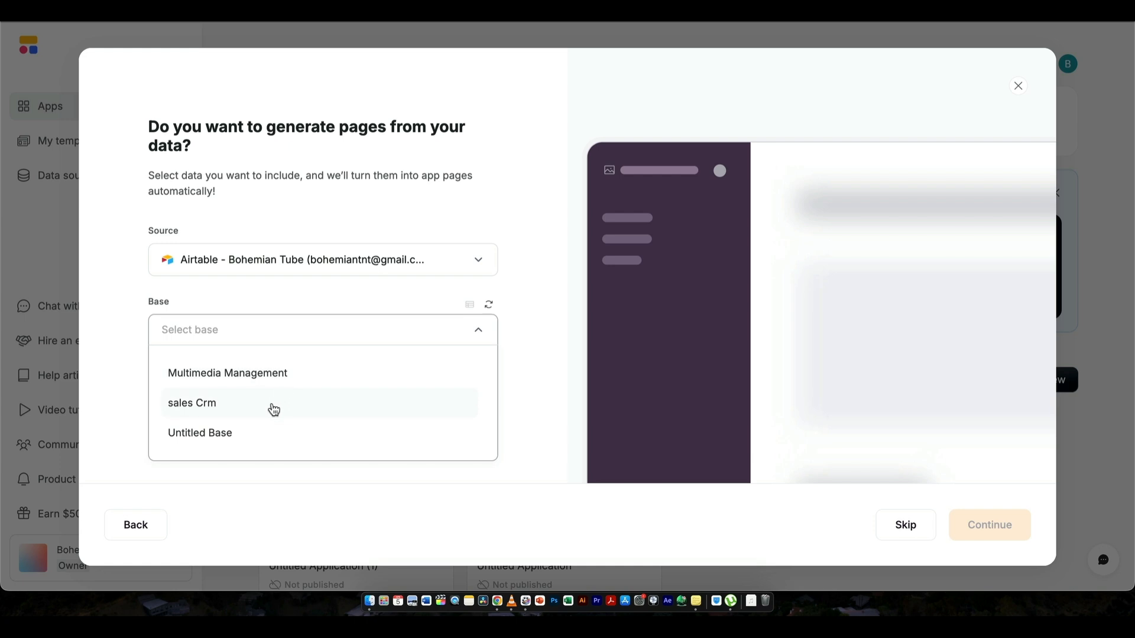
{"action": "left_click", "coordinate": [272, 405]}
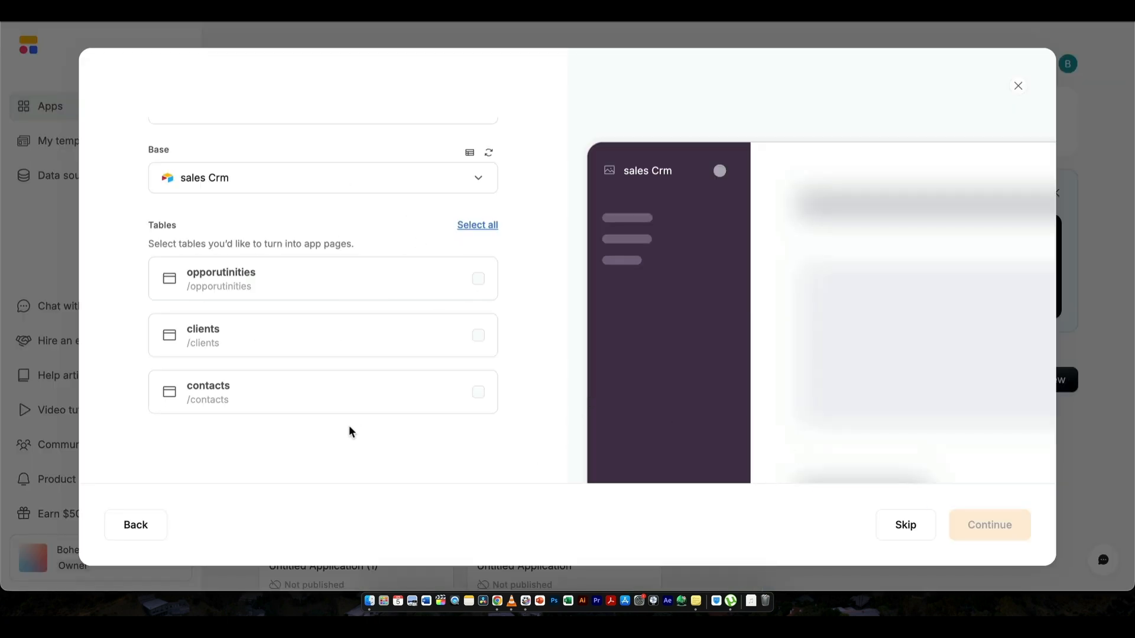
Include the opporutinities, clients and contacts tables as app pages and generate the app
{"action": "left_click", "coordinate": [431, 286]}
{"action": "left_click", "coordinate": [456, 332]}
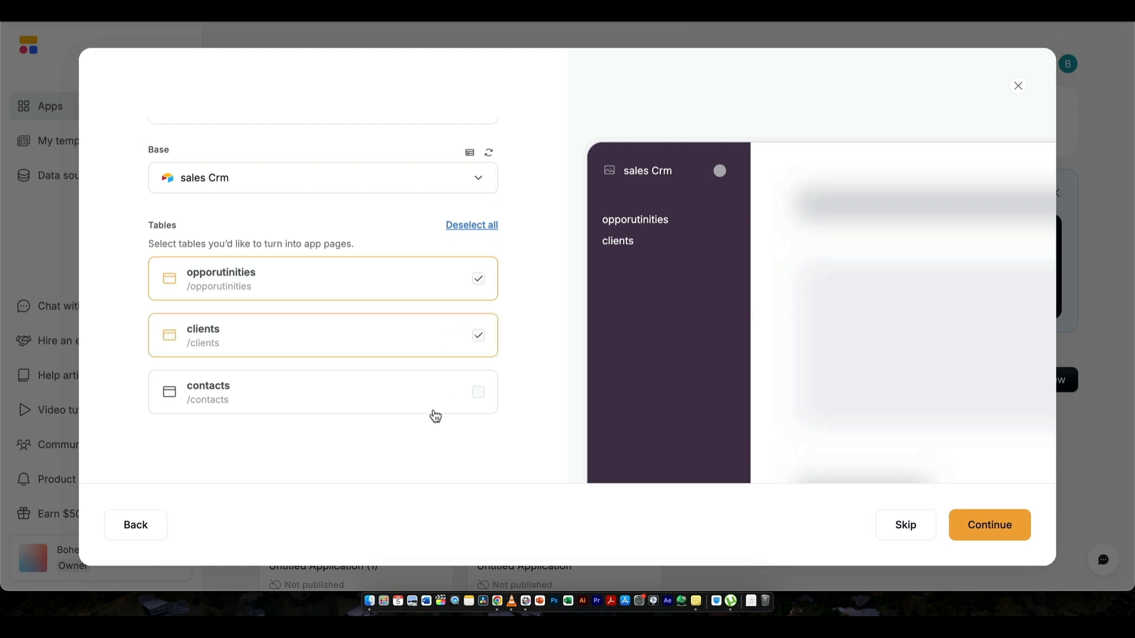
{"action": "left_click", "coordinate": [436, 414]}
{"action": "left_click", "coordinate": [954, 527]}
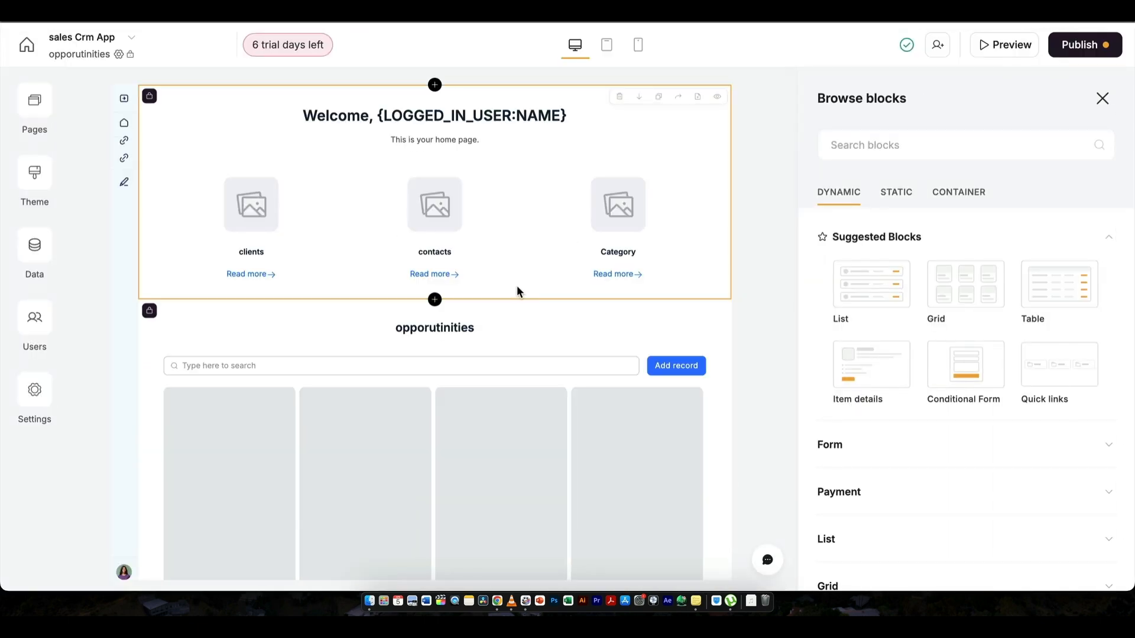
{"action": "scroll", "coordinate": [516, 286], "scroll_direction": "down", "scroll_amount": 1}
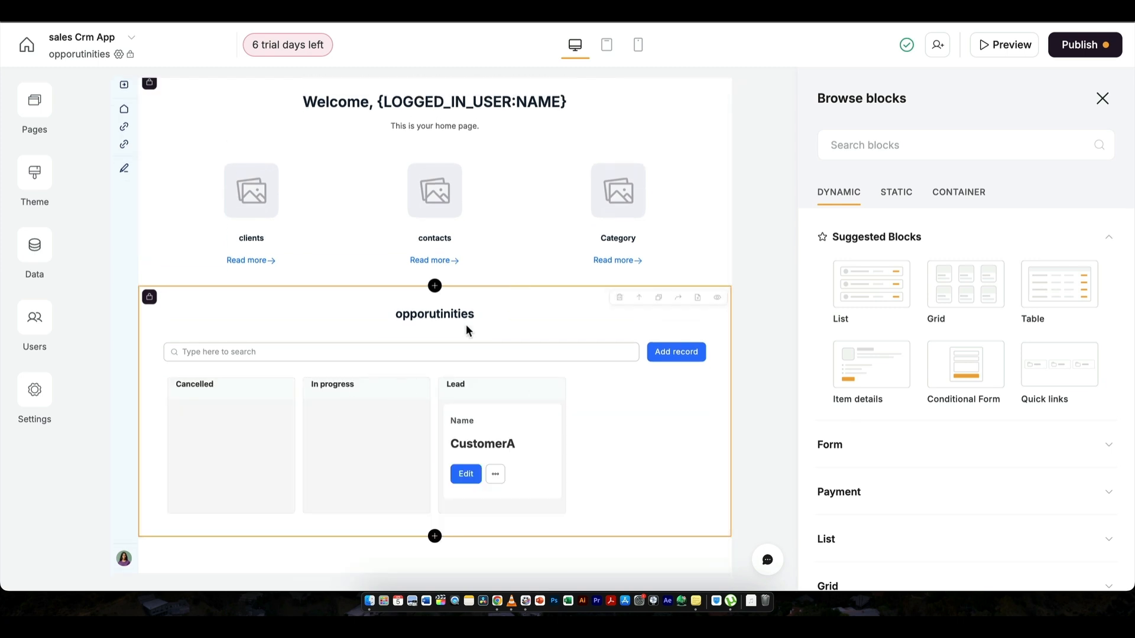
{"action": "scroll", "coordinate": [350, 247], "scroll_direction": "up", "scroll_amount": 1}
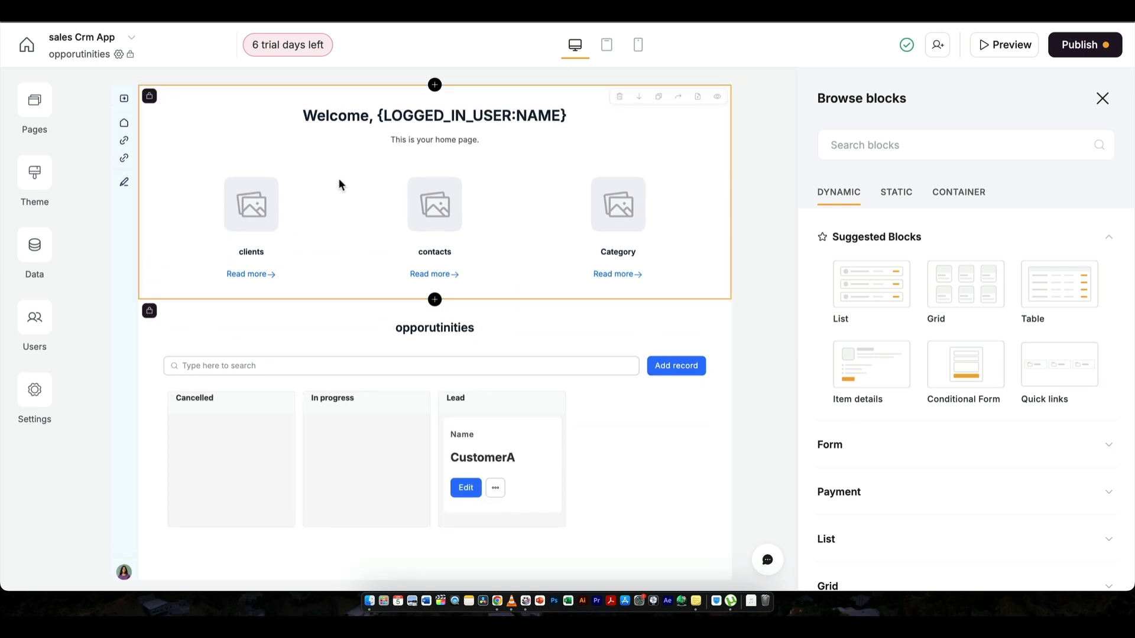
{"action": "left_click", "coordinate": [127, 41]}
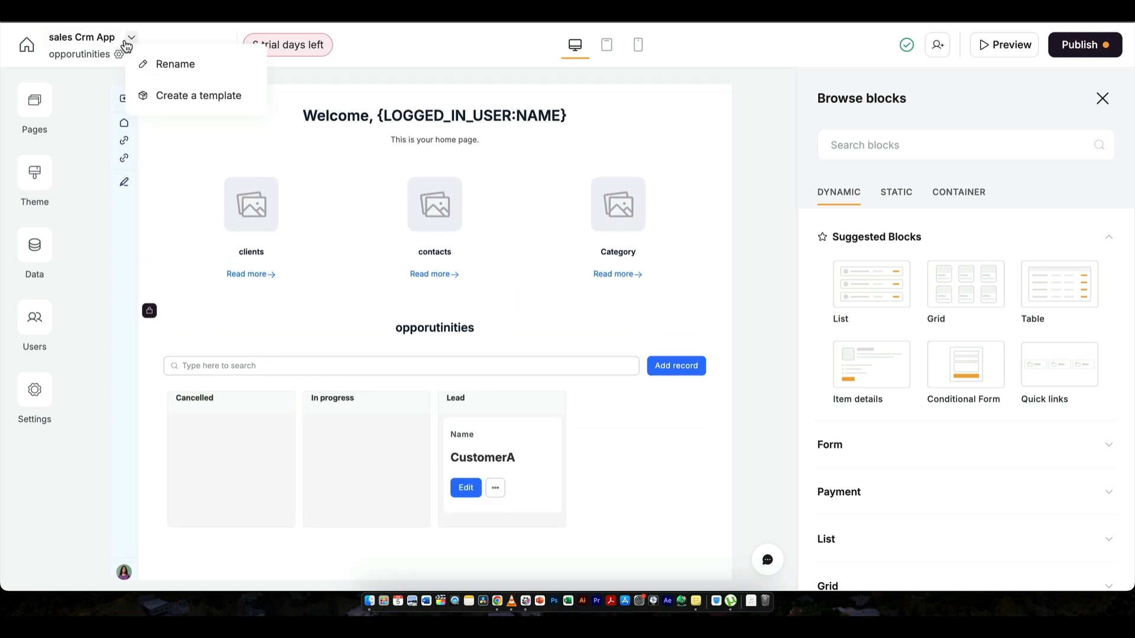
{"action": "left_click", "coordinate": [127, 43]}
{"action": "left_click", "coordinate": [130, 39]}
{"action": "left_click", "coordinate": [132, 42]}
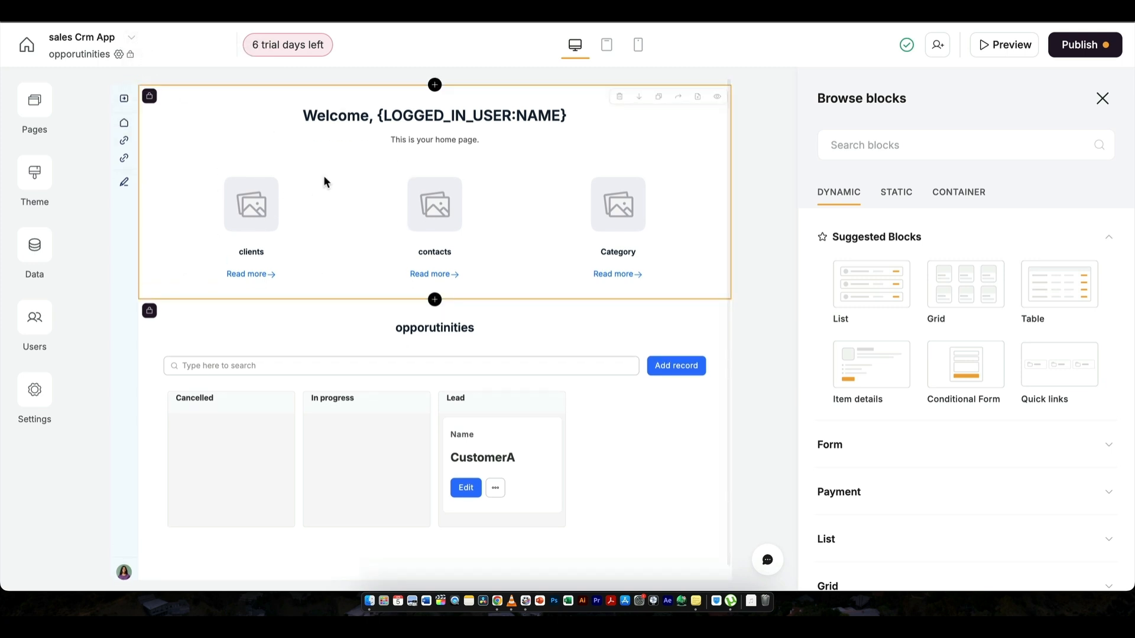
Return to the Softr app overview, browse the CRMs template category and choose the Sales CRM template for use
{"action": "left_click", "coordinate": [27, 45]}
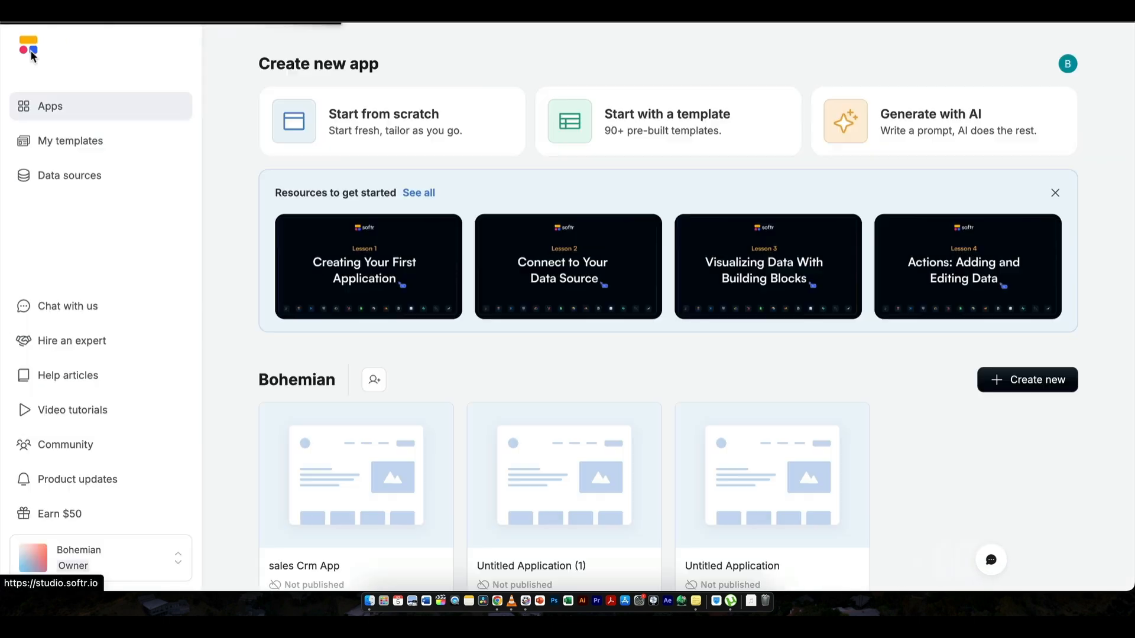
{"action": "left_click", "coordinate": [715, 140]}
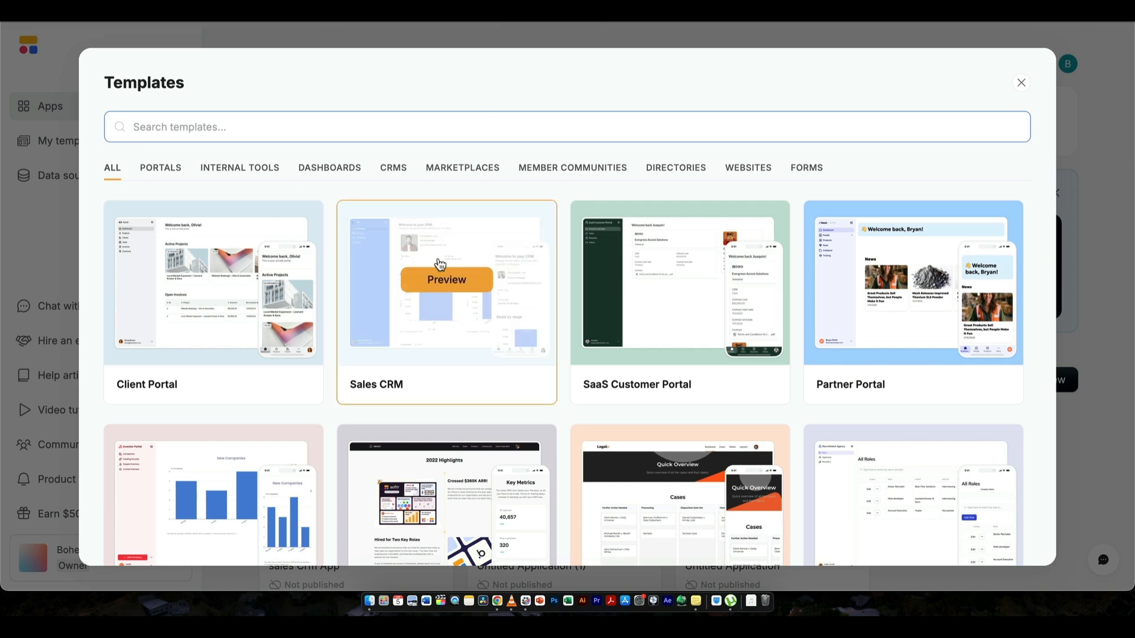
{"action": "scroll", "coordinate": [438, 264], "scroll_direction": "down", "scroll_amount": 3}
{"action": "scroll", "coordinate": [440, 247], "scroll_direction": "up", "scroll_amount": 3}
{"action": "left_click", "coordinate": [395, 168]}
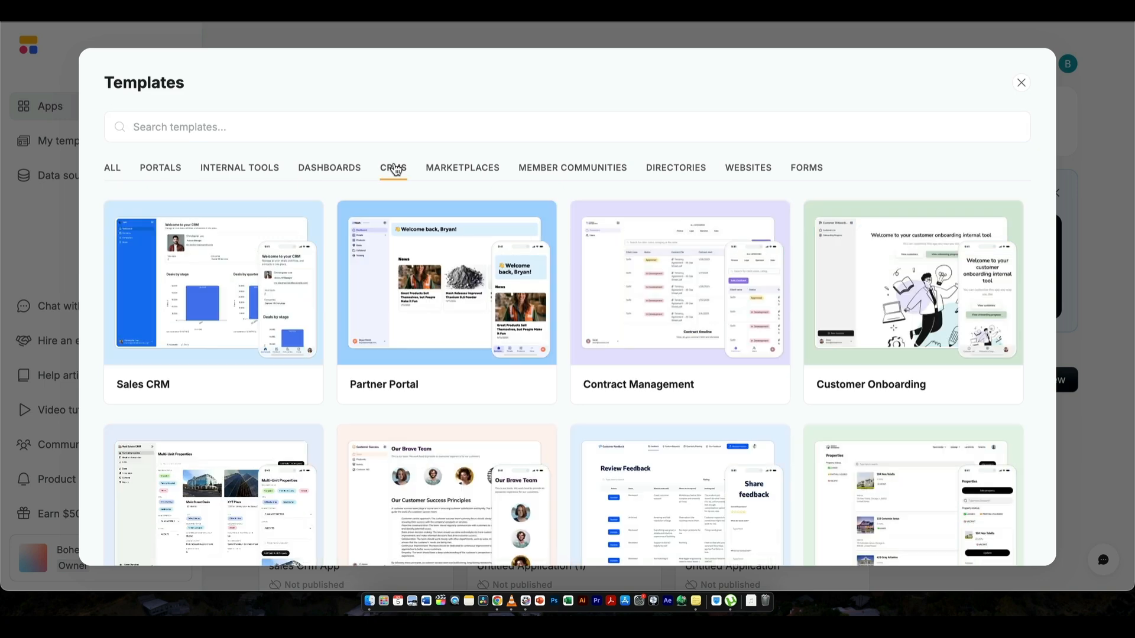
{"action": "scroll", "coordinate": [444, 309], "scroll_direction": "down", "scroll_amount": 4}
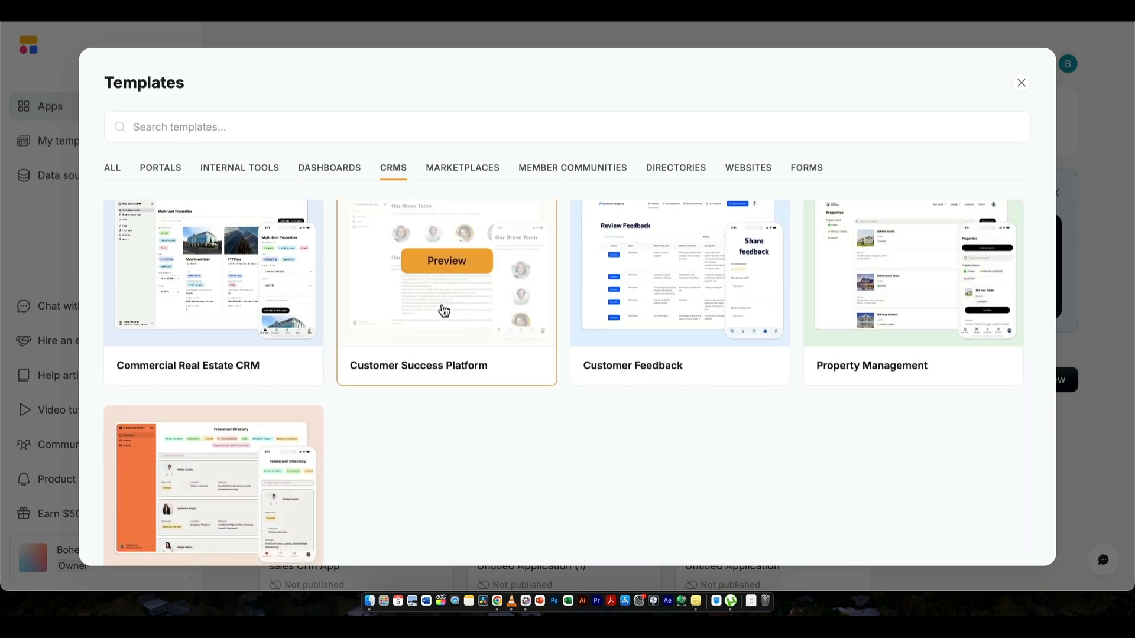
{"action": "scroll", "coordinate": [315, 390], "scroll_direction": "up", "scroll_amount": 4}
{"action": "left_click", "coordinate": [210, 314]}
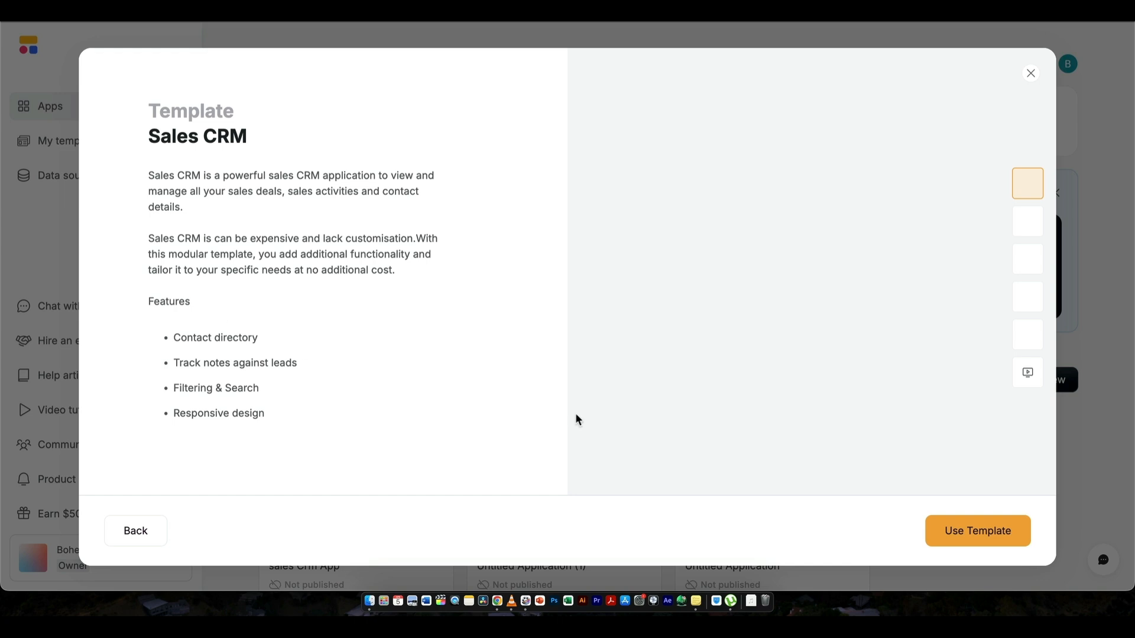
{"action": "left_click", "coordinate": [960, 531]}
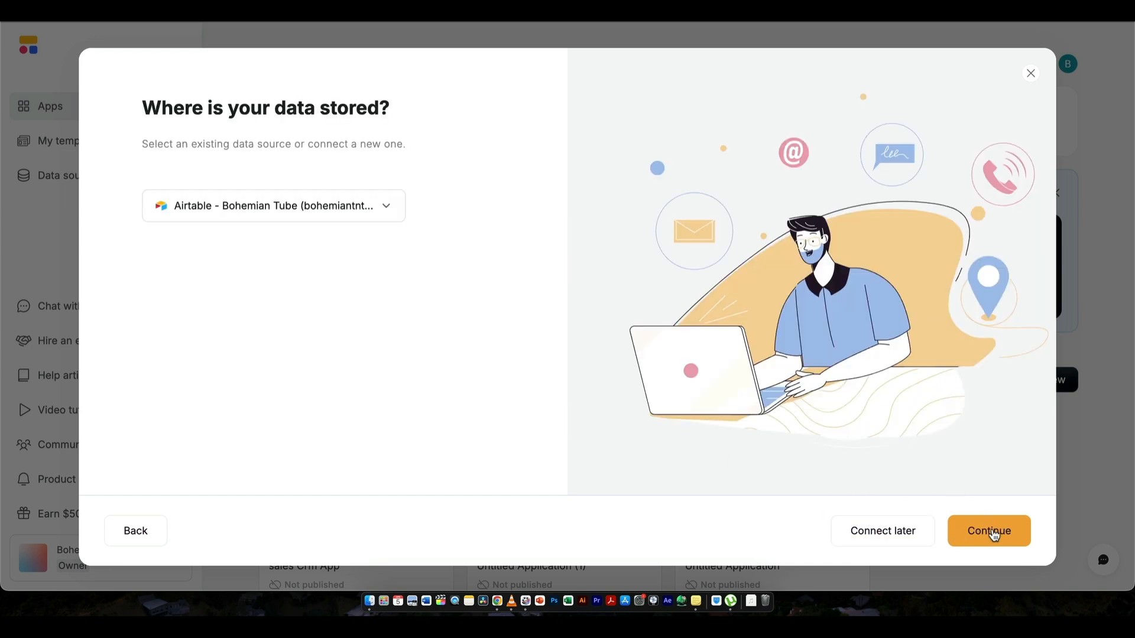
Keep the connected Airtable account as the template's data source and copy the template base into the Airtable workspace
{"action": "left_click", "coordinate": [994, 532]}
{"action": "left_click", "coordinate": [999, 532]}
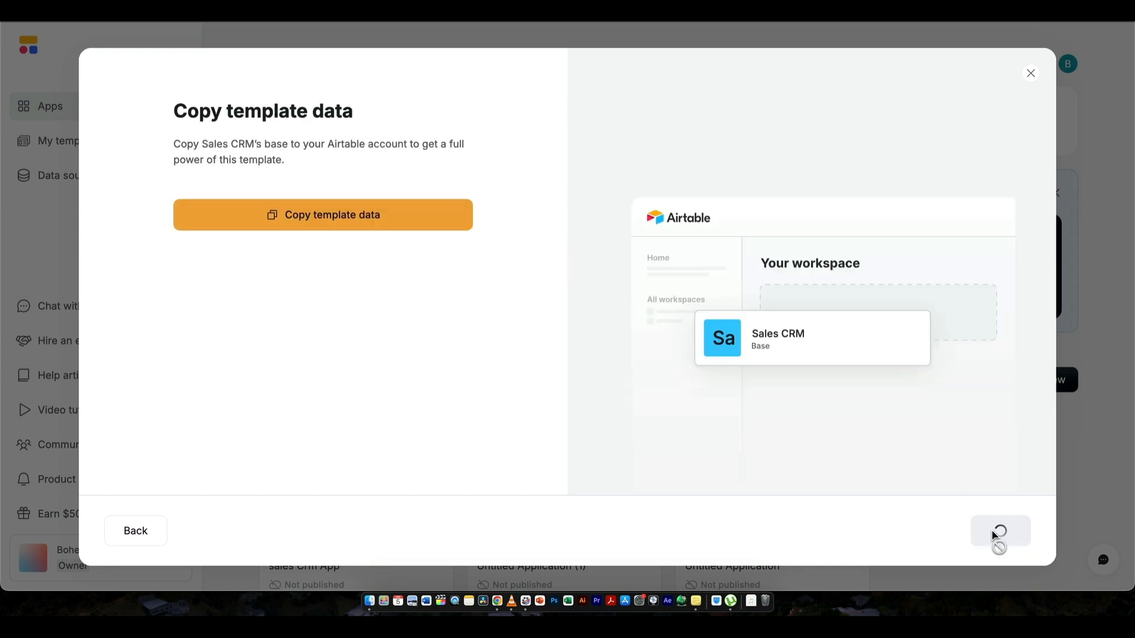
{"action": "left_click", "coordinate": [406, 221]}
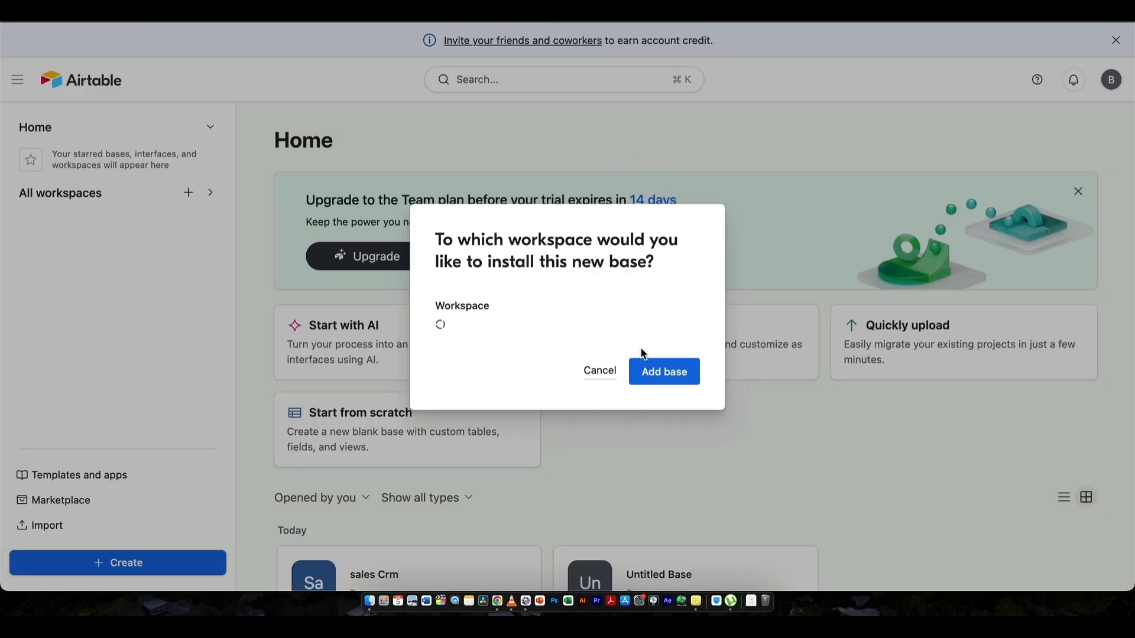
{"action": "left_click", "coordinate": [655, 369]}
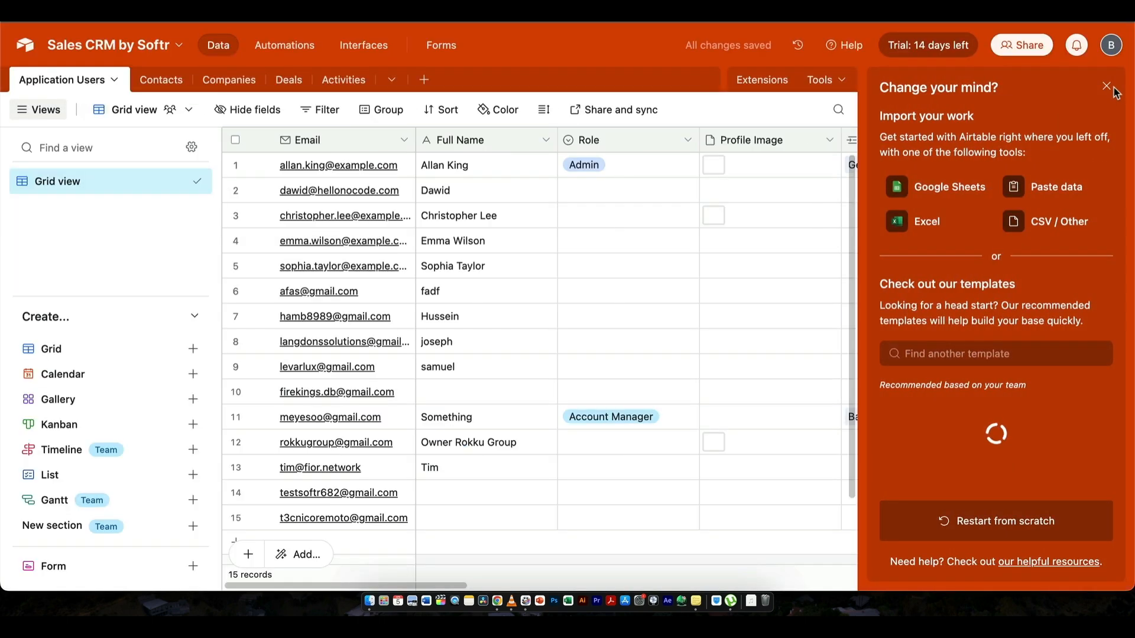
Dismiss the import suggestions and getting-started guide, and examine the fields of the Application Users table in the Sales CRM by Softr base
{"action": "left_click", "coordinate": [1107, 86]}
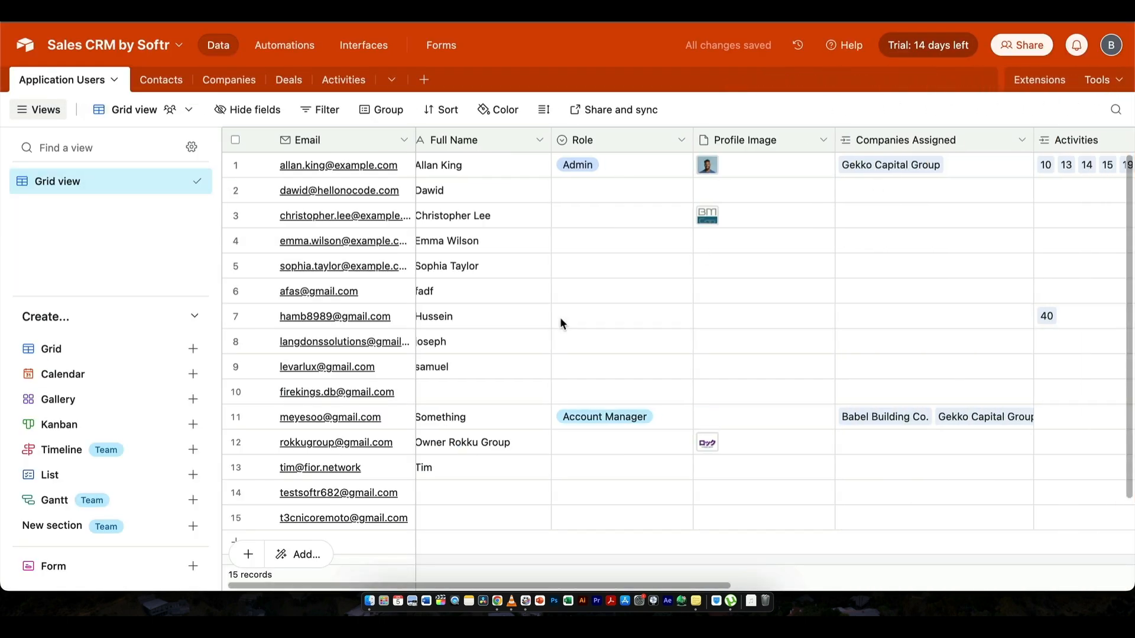
{"action": "left_click", "coordinate": [1064, 118]}
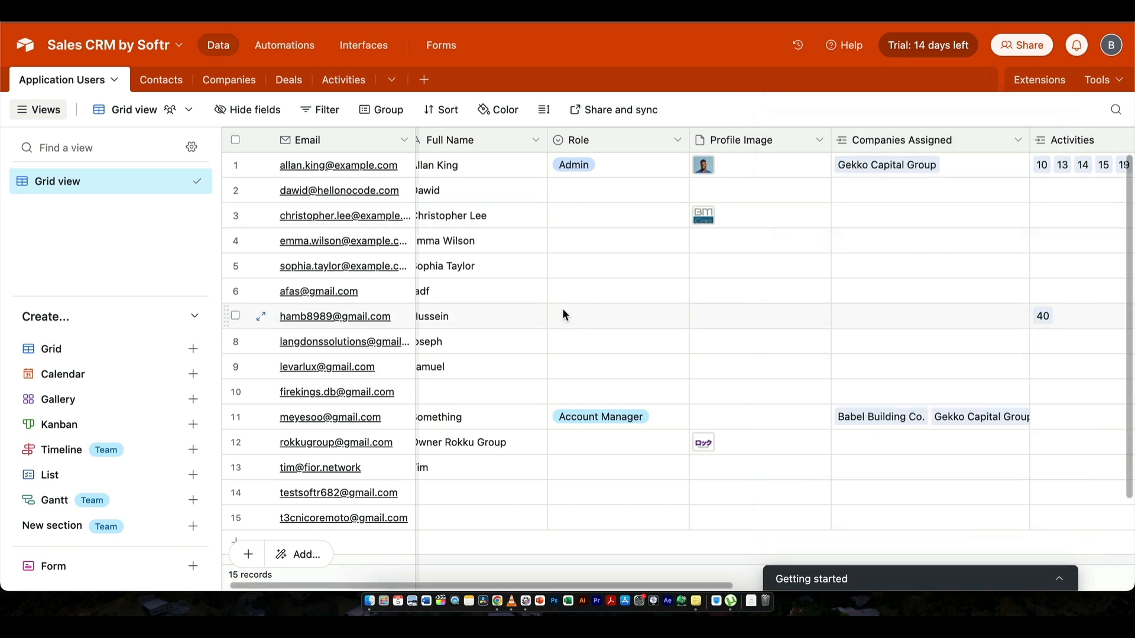
{"action": "scroll", "coordinate": [382, 345], "scroll_direction": "right", "scroll_amount": 1}
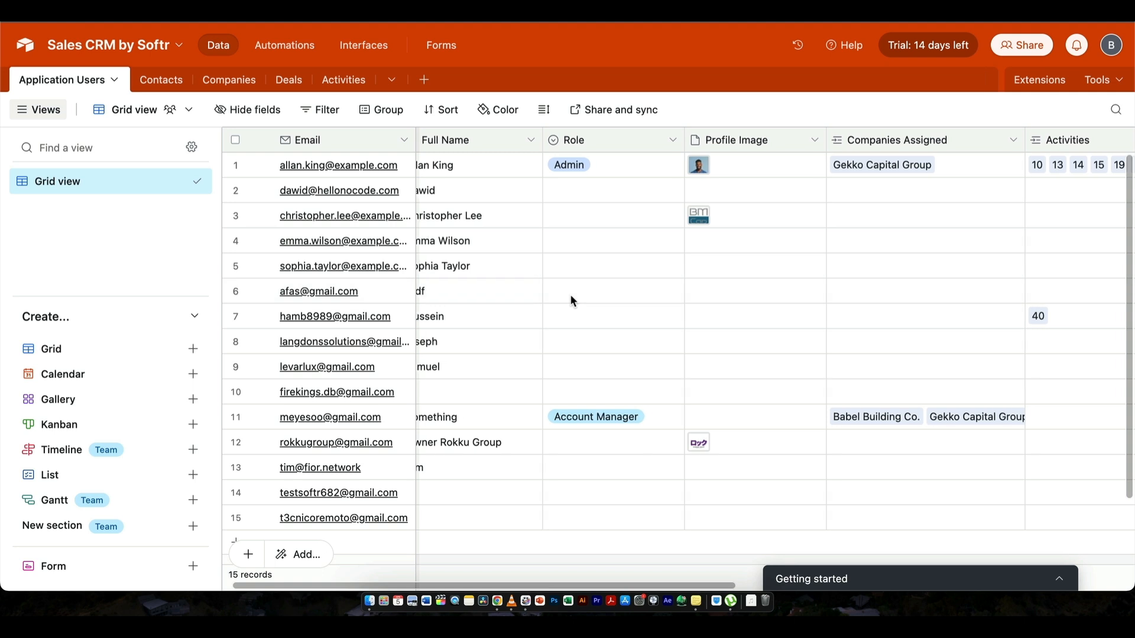
{"action": "scroll", "coordinate": [570, 294], "scroll_direction": "right", "scroll_amount": 5}
{"action": "scroll", "coordinate": [570, 295], "scroll_direction": "left", "scroll_amount": 6}
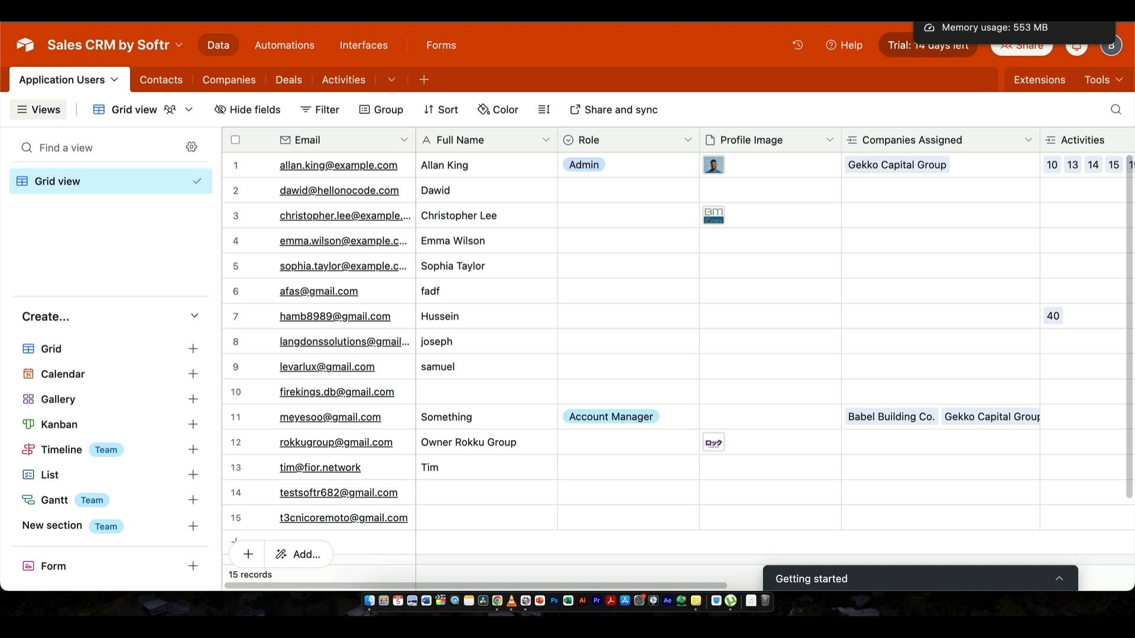
{"action": "scroll", "coordinate": [552, 218], "scroll_direction": "right", "scroll_amount": 1}
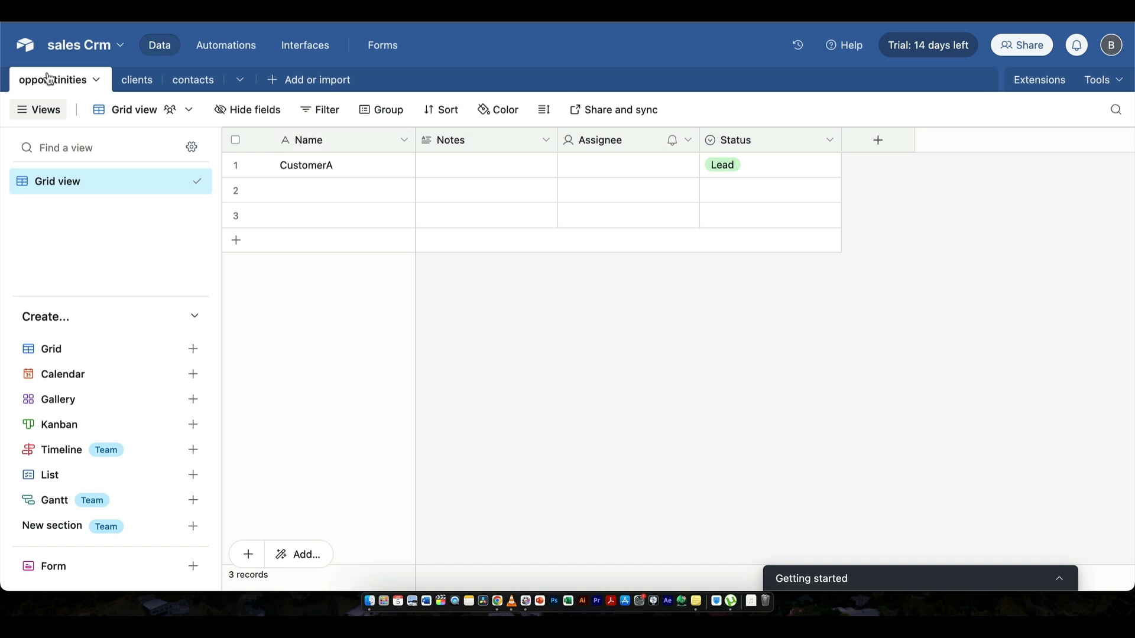
Leave the sales Crm base for the Airtable home page and open the full template library
{"action": "left_click", "coordinate": [70, 49]}
{"action": "left_click", "coordinate": [23, 46]}
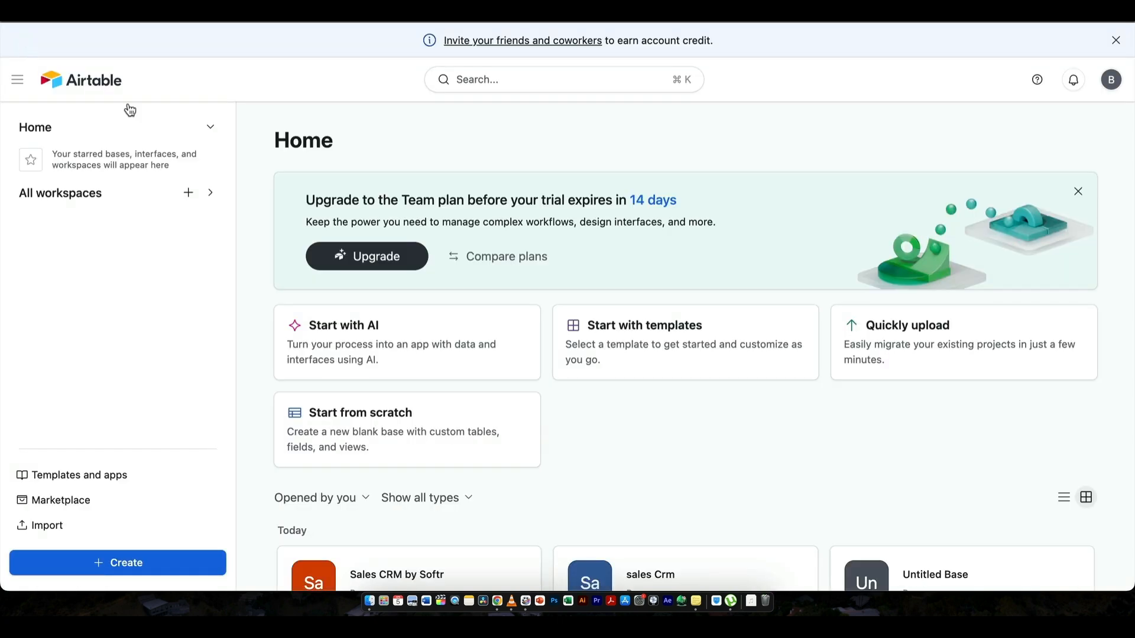
{"action": "left_click", "coordinate": [684, 358]}
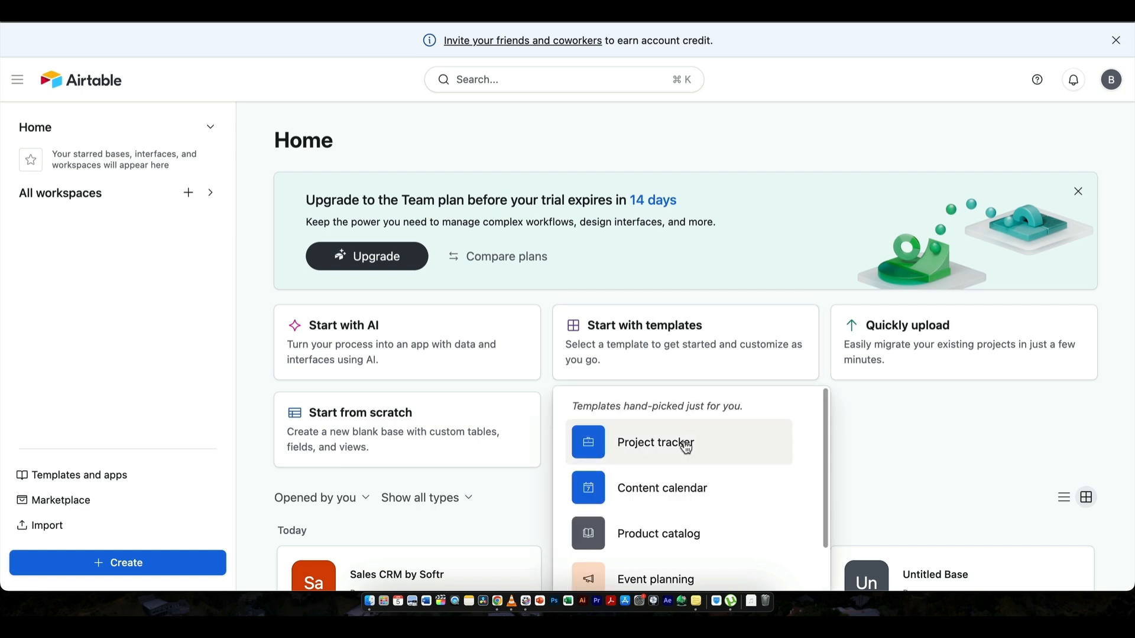
{"action": "scroll", "coordinate": [686, 447], "scroll_direction": "down", "scroll_amount": 2}
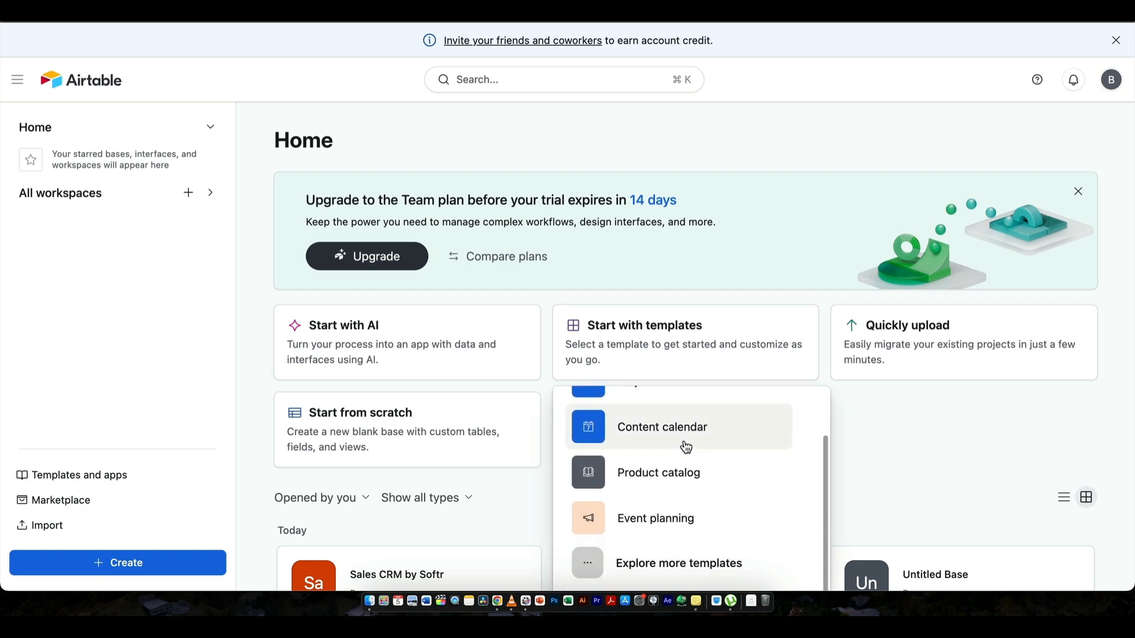
{"action": "left_click", "coordinate": [687, 555]}
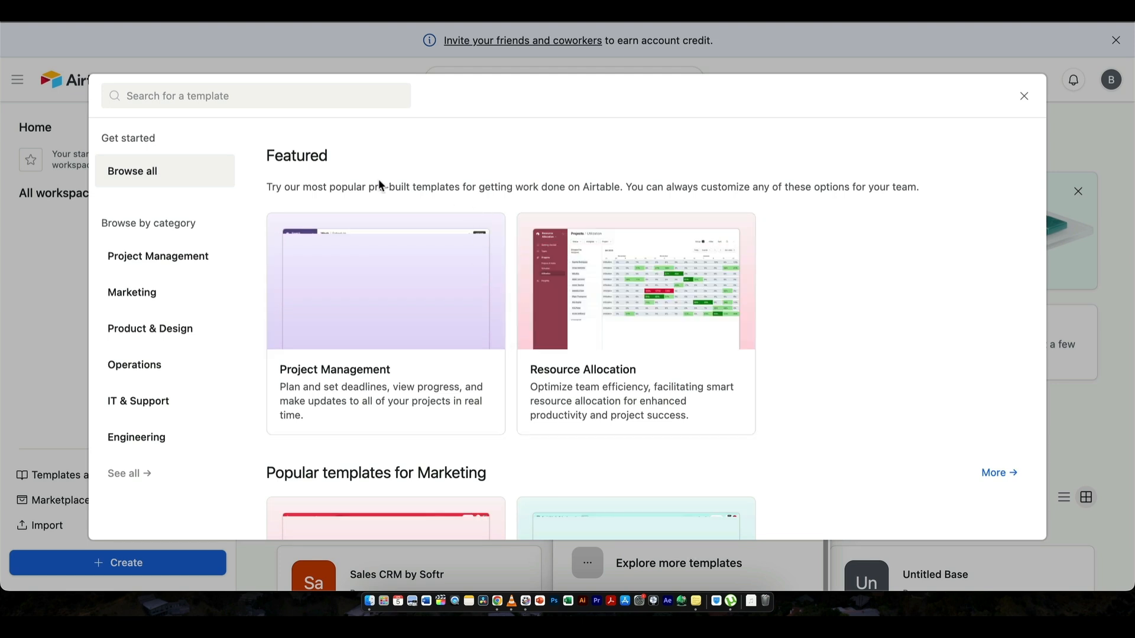
Search the template library for "sales" and create a base from the first Sales CRM template
{"action": "left_click", "coordinate": [238, 95]}
{"action": "type", "text": "sa"}
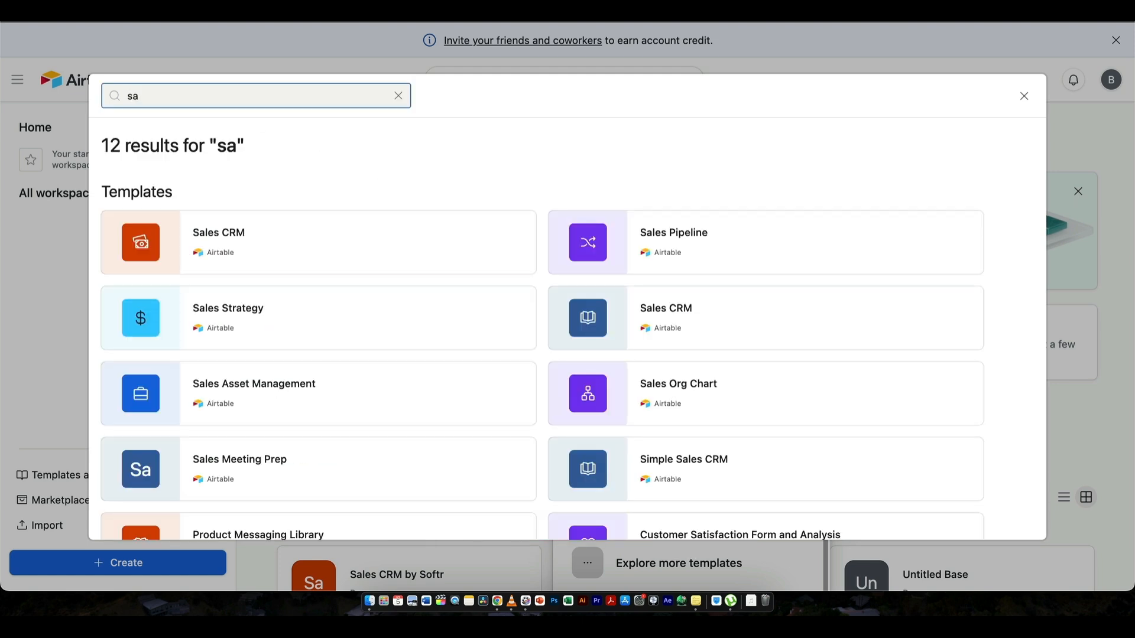
{"action": "type", "text": "les"}
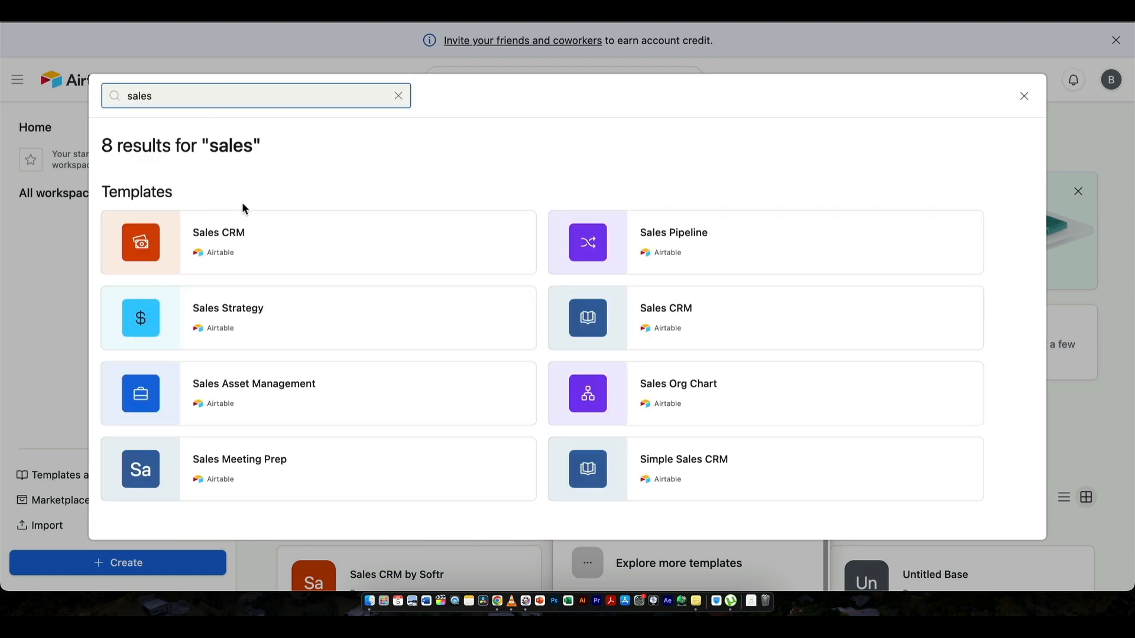
{"action": "left_click", "coordinate": [270, 256]}
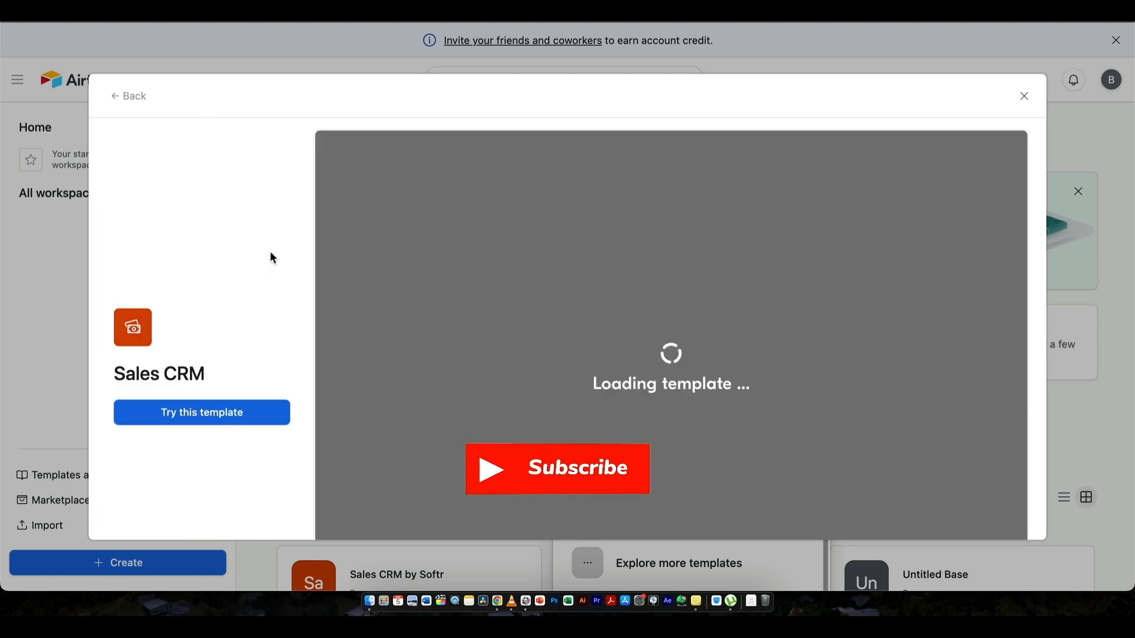
{"action": "left_click", "coordinate": [237, 418]}
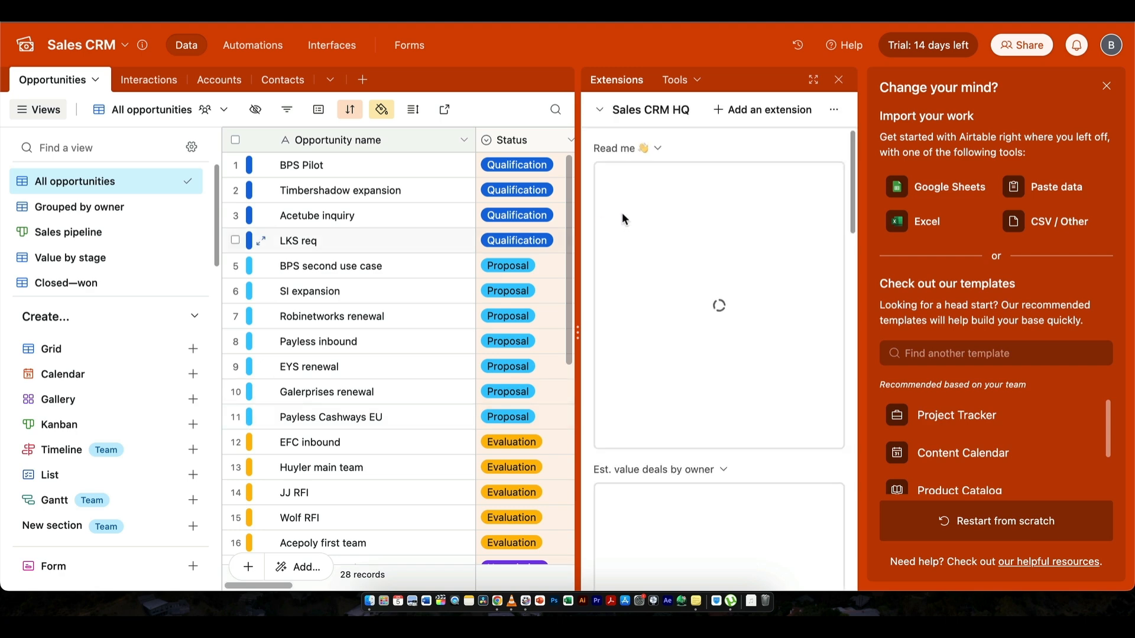
Close the extensions and import suggestions and collapse the getting-started guide to clear the Opportunities grid
{"action": "left_click", "coordinate": [840, 80]}
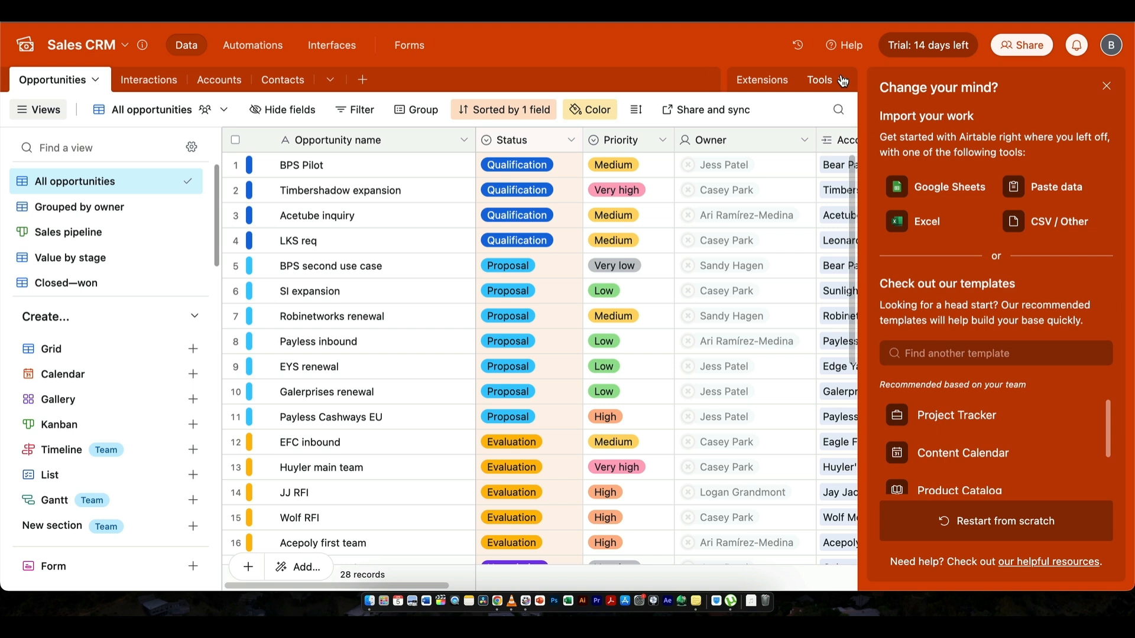
{"action": "left_click", "coordinate": [1107, 86]}
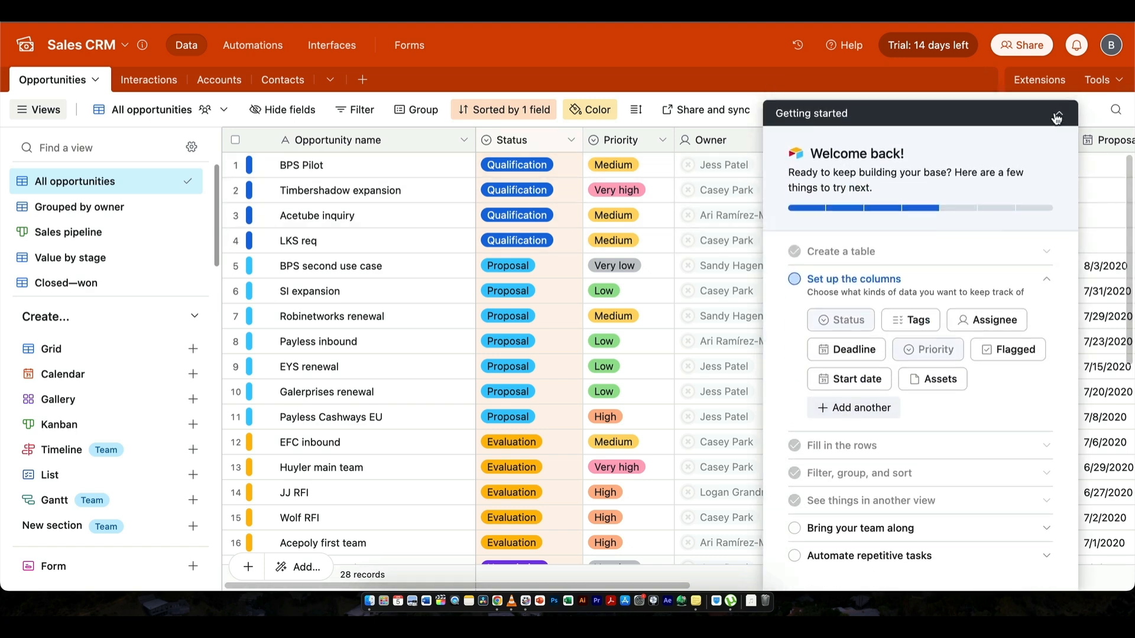
{"action": "left_click", "coordinate": [1057, 116]}
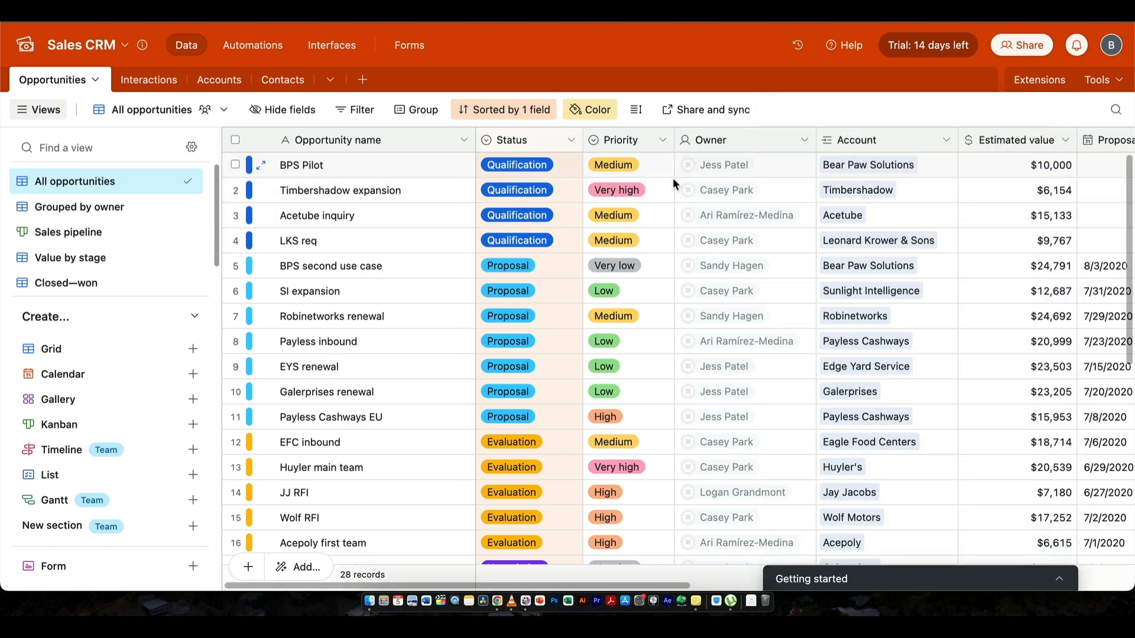